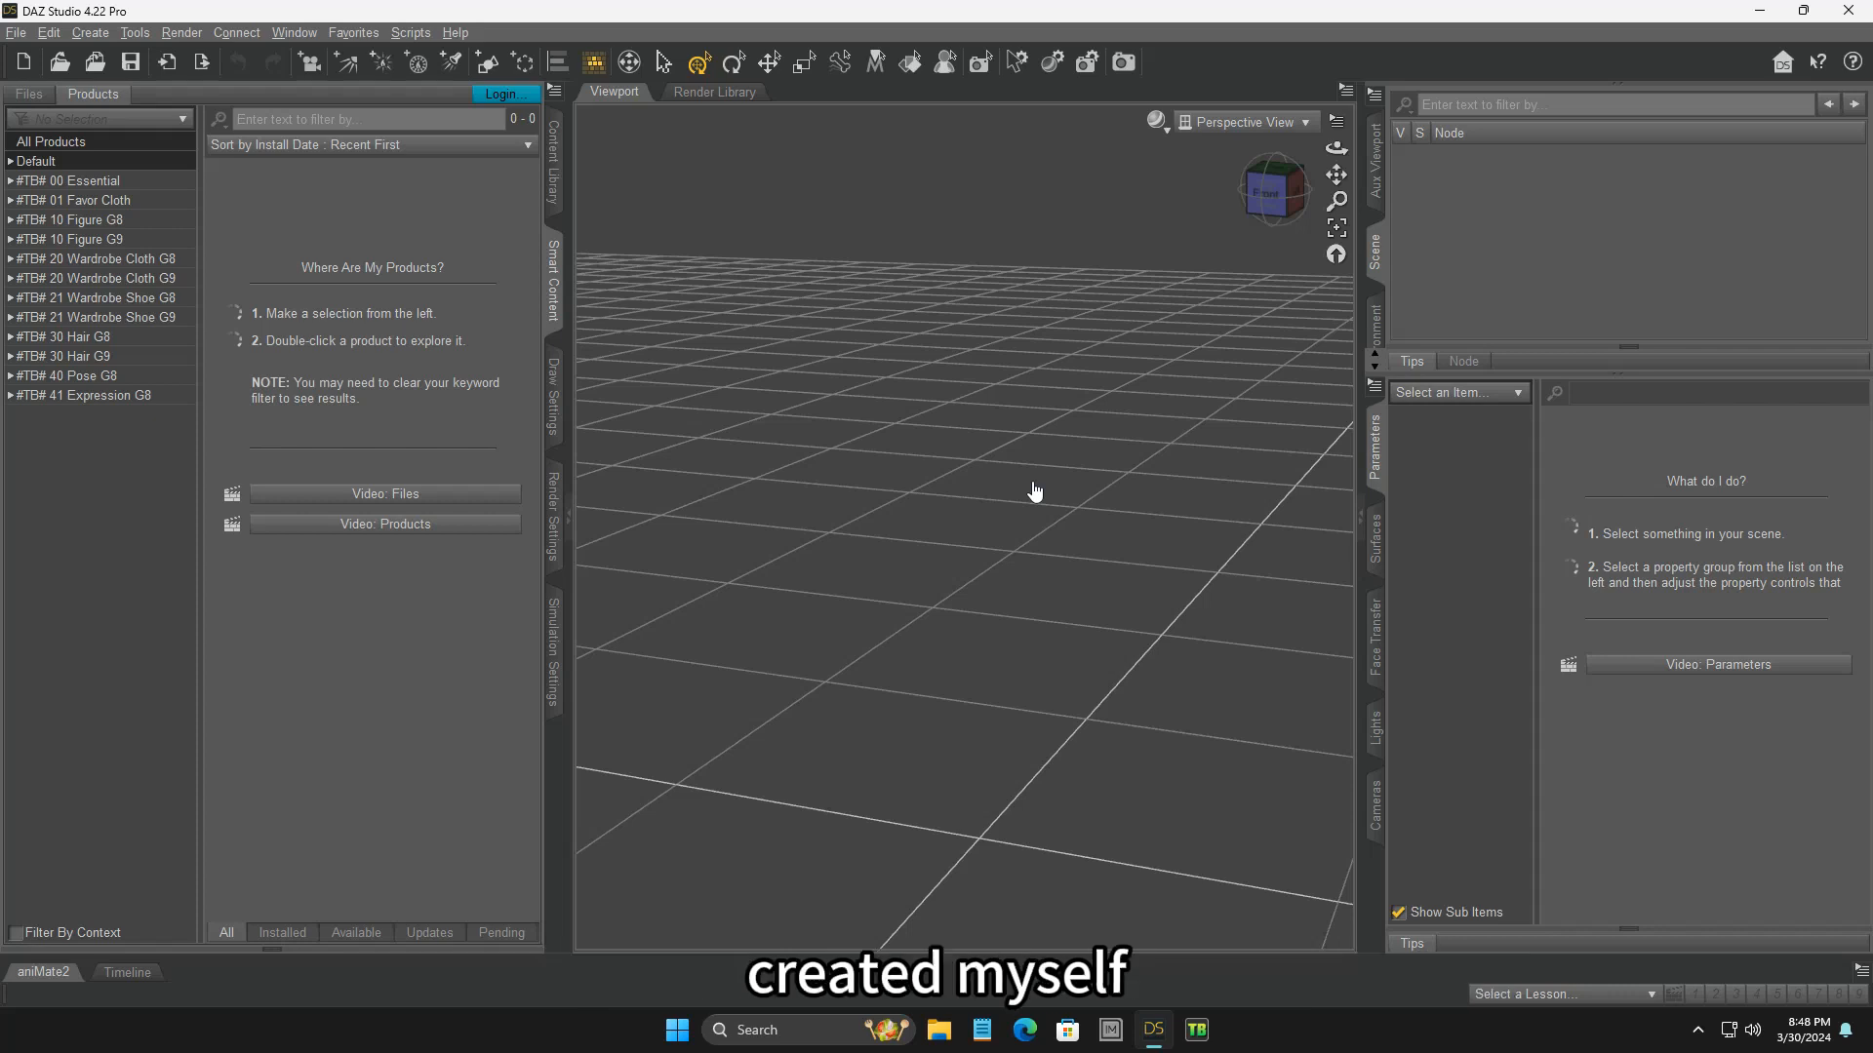
- Switch to TinyBin Daz Content Manager, select the JASA Ulyssa zip among the ready-to-install products, and check its download folder
click(1200, 1032)
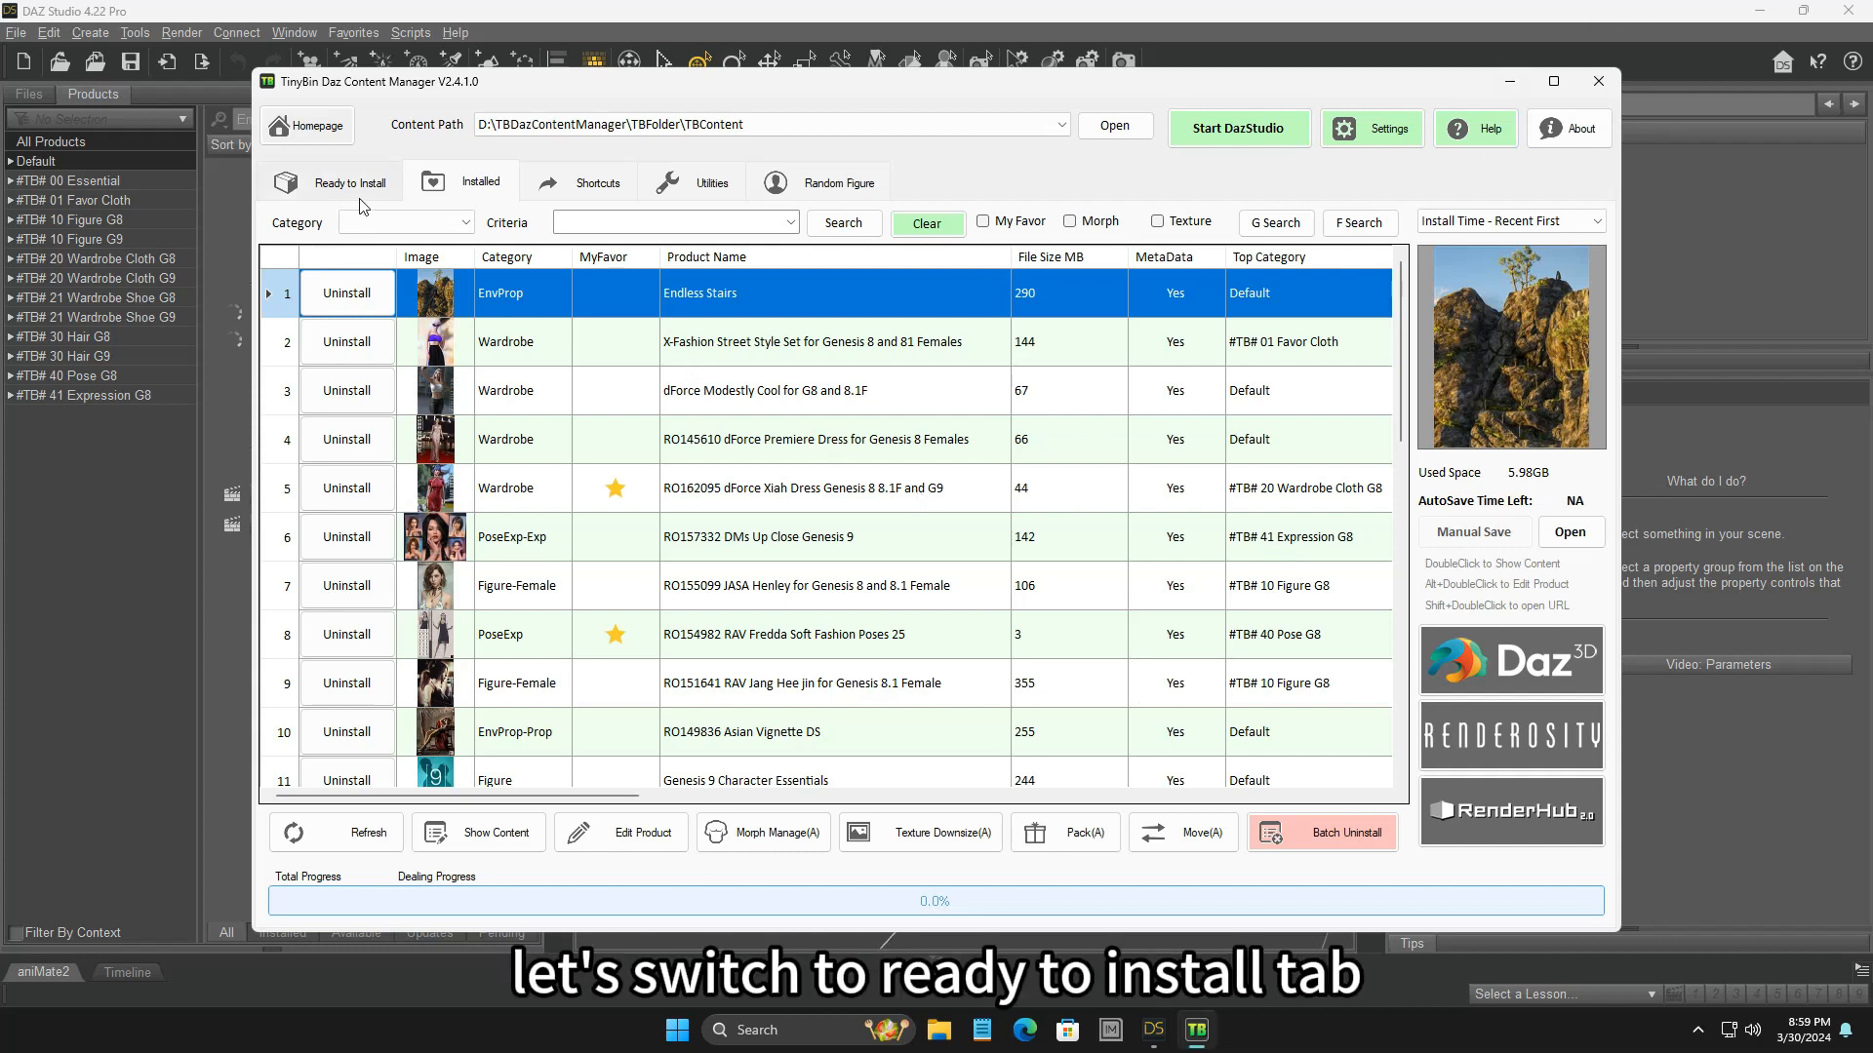
click(359, 190)
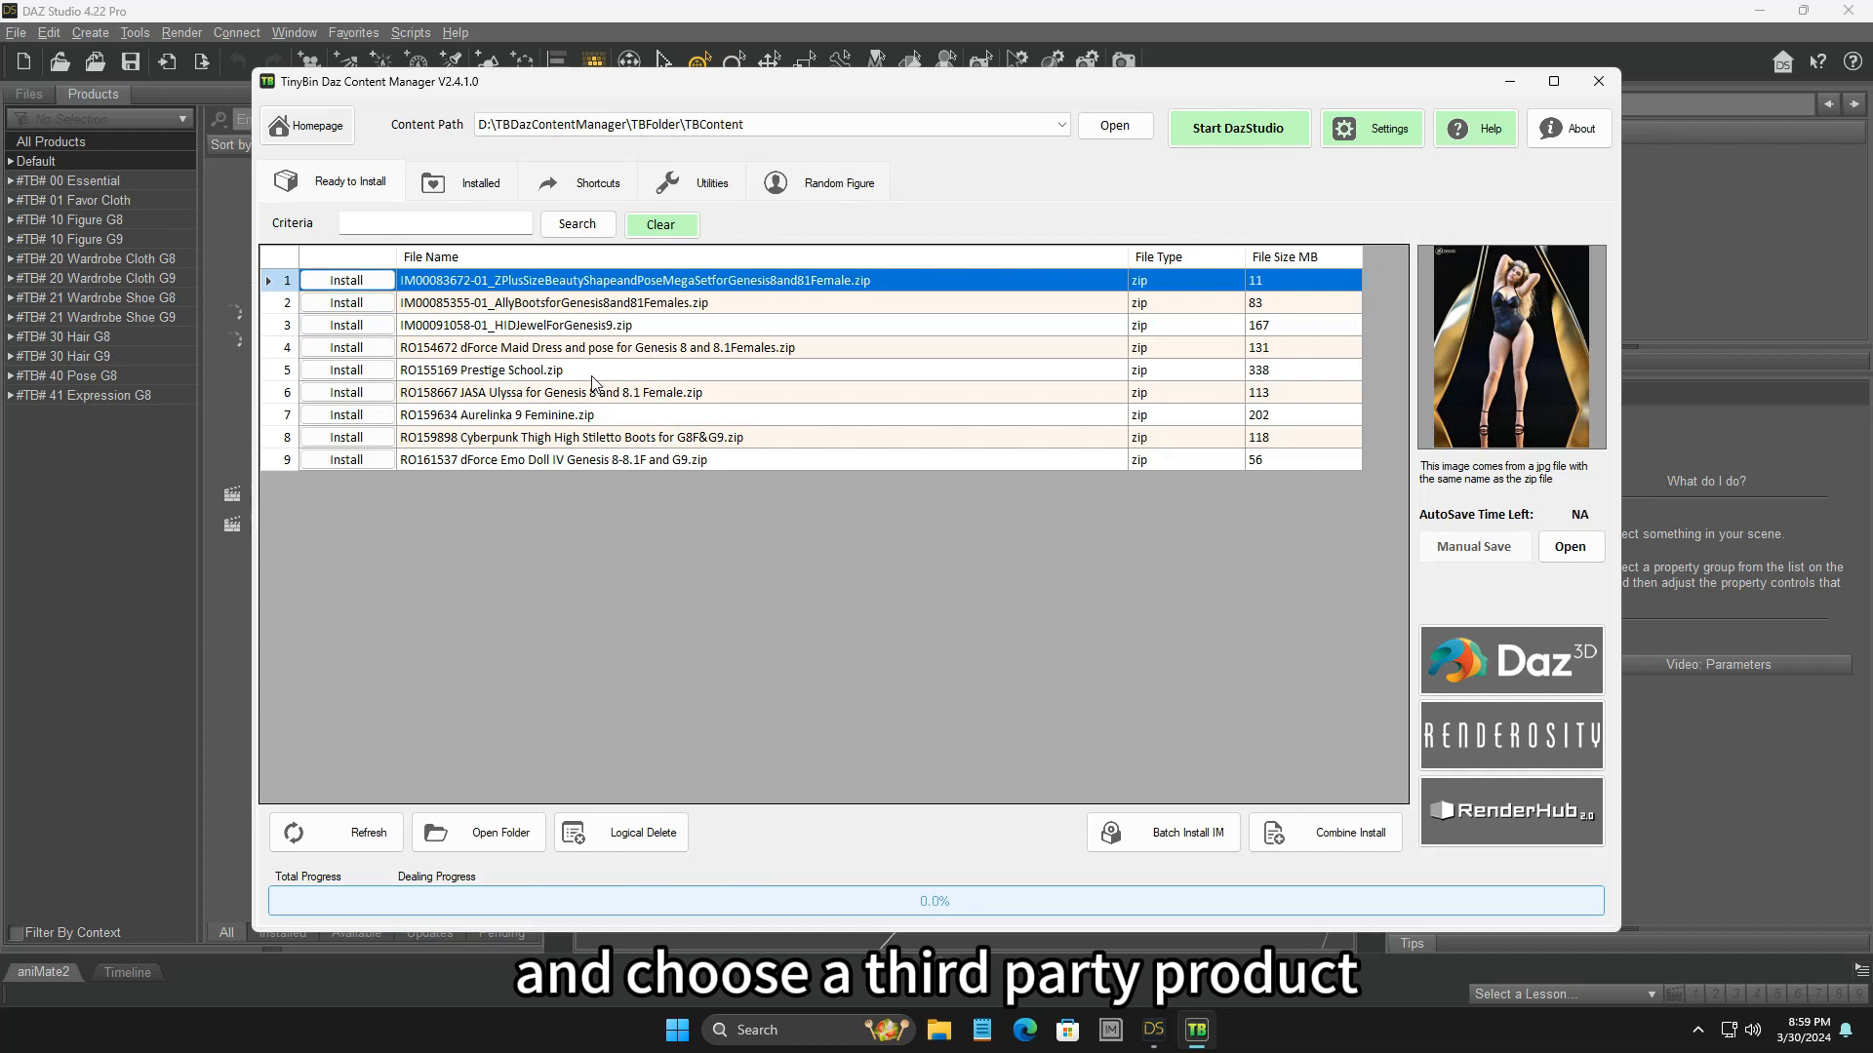
click(727, 395)
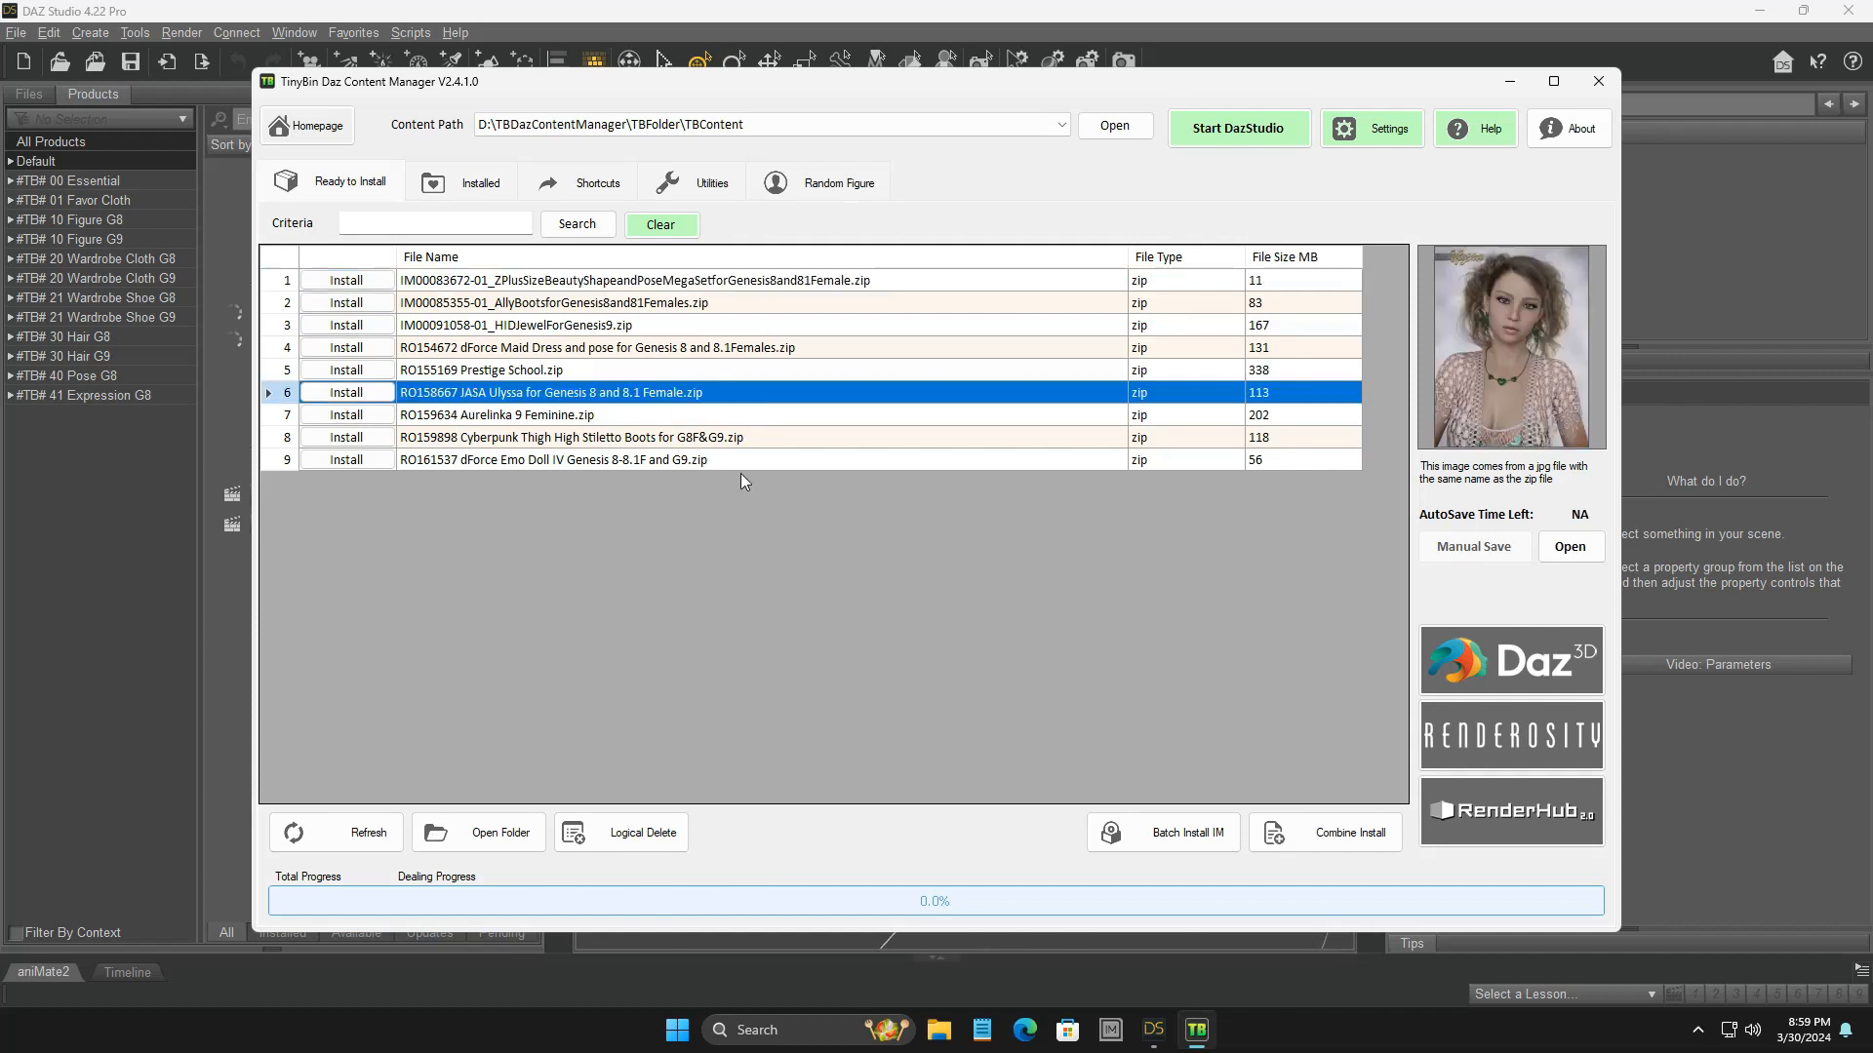
click(497, 839)
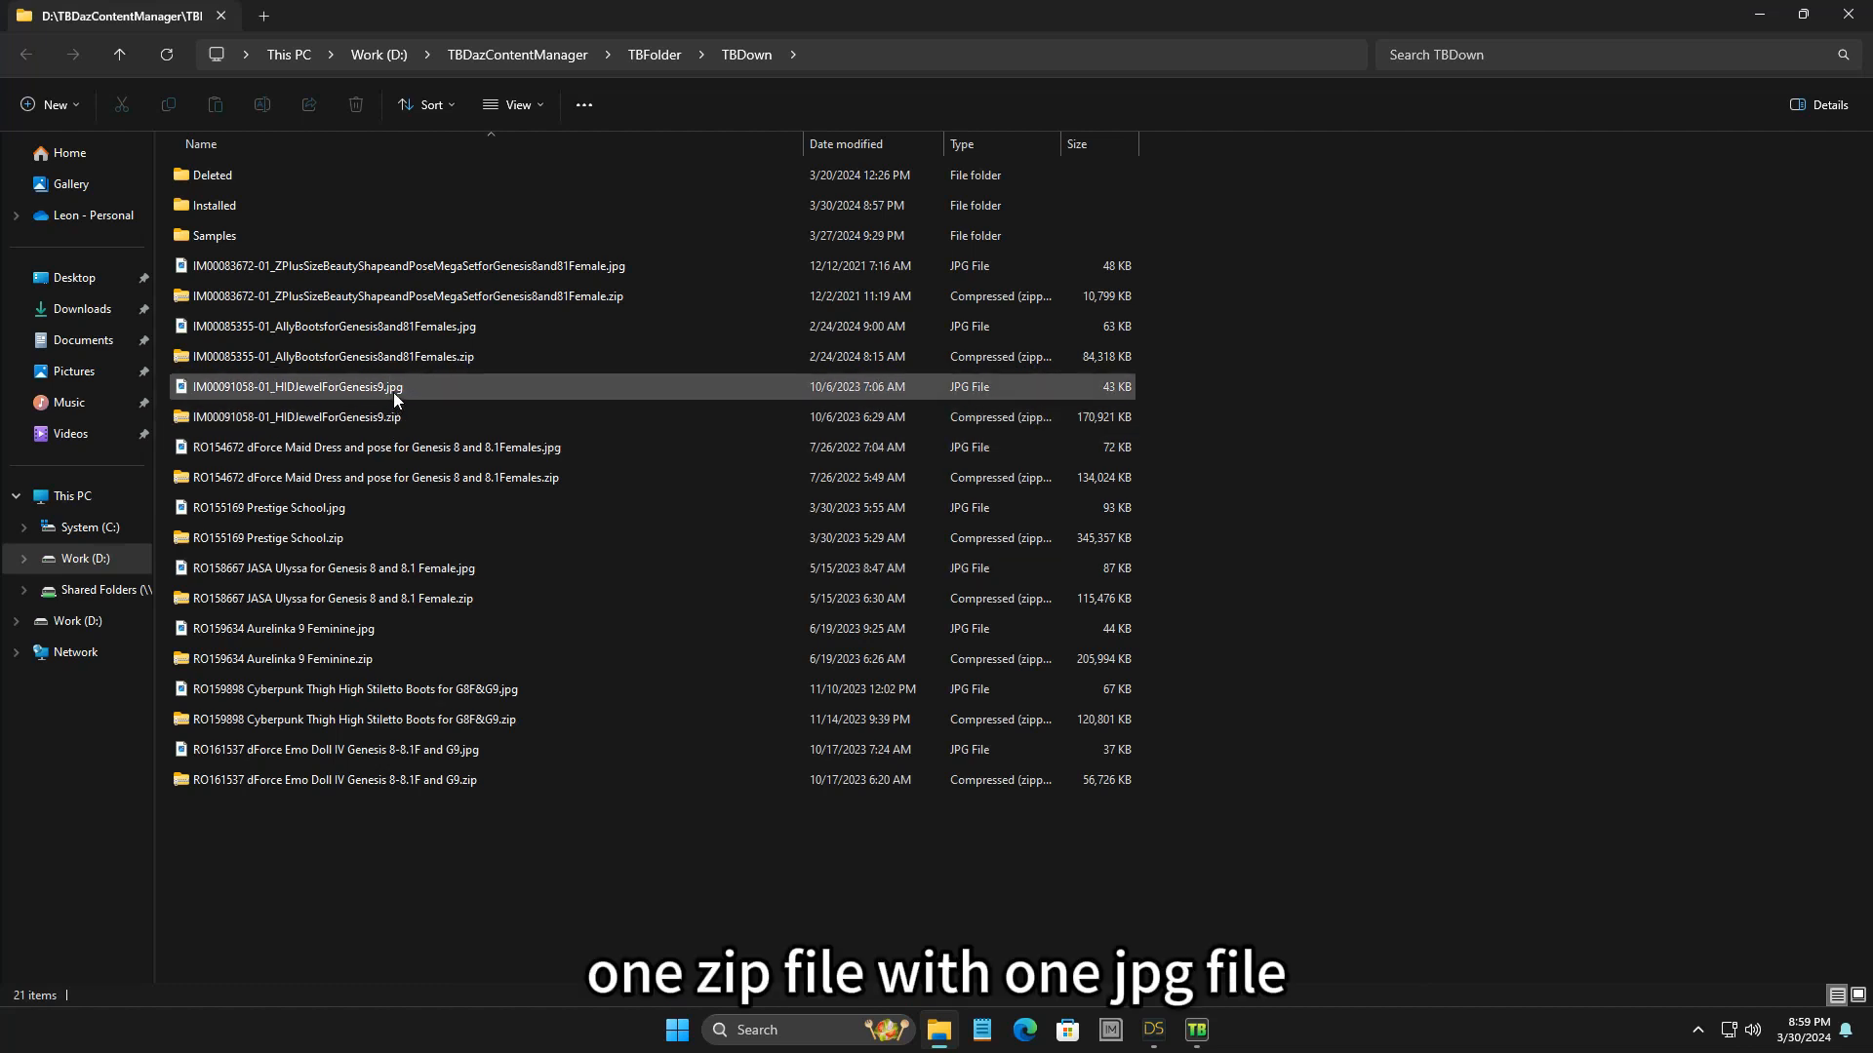
click(1848, 15)
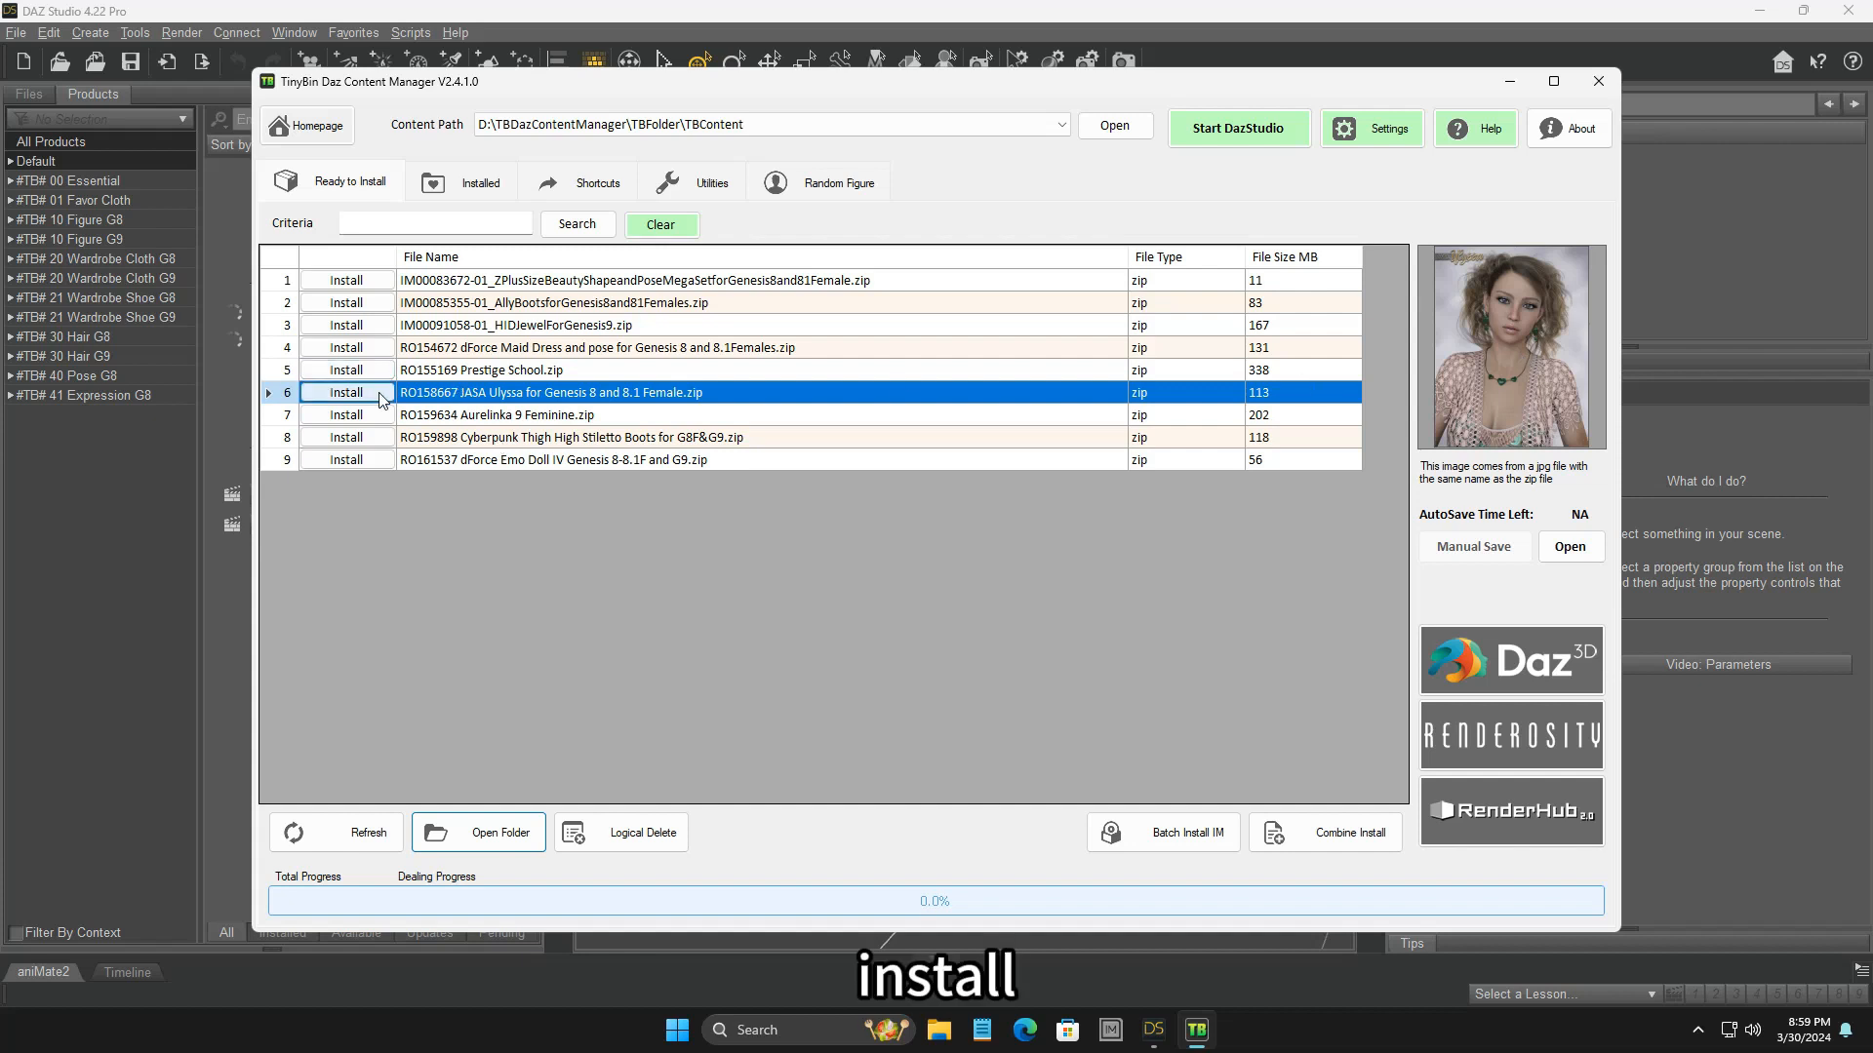
- Install RO158667 JASA Ulyssa for Genesis 8 and 8.1 Female with the product category Figure-Female
click(346, 392)
click(996, 581)
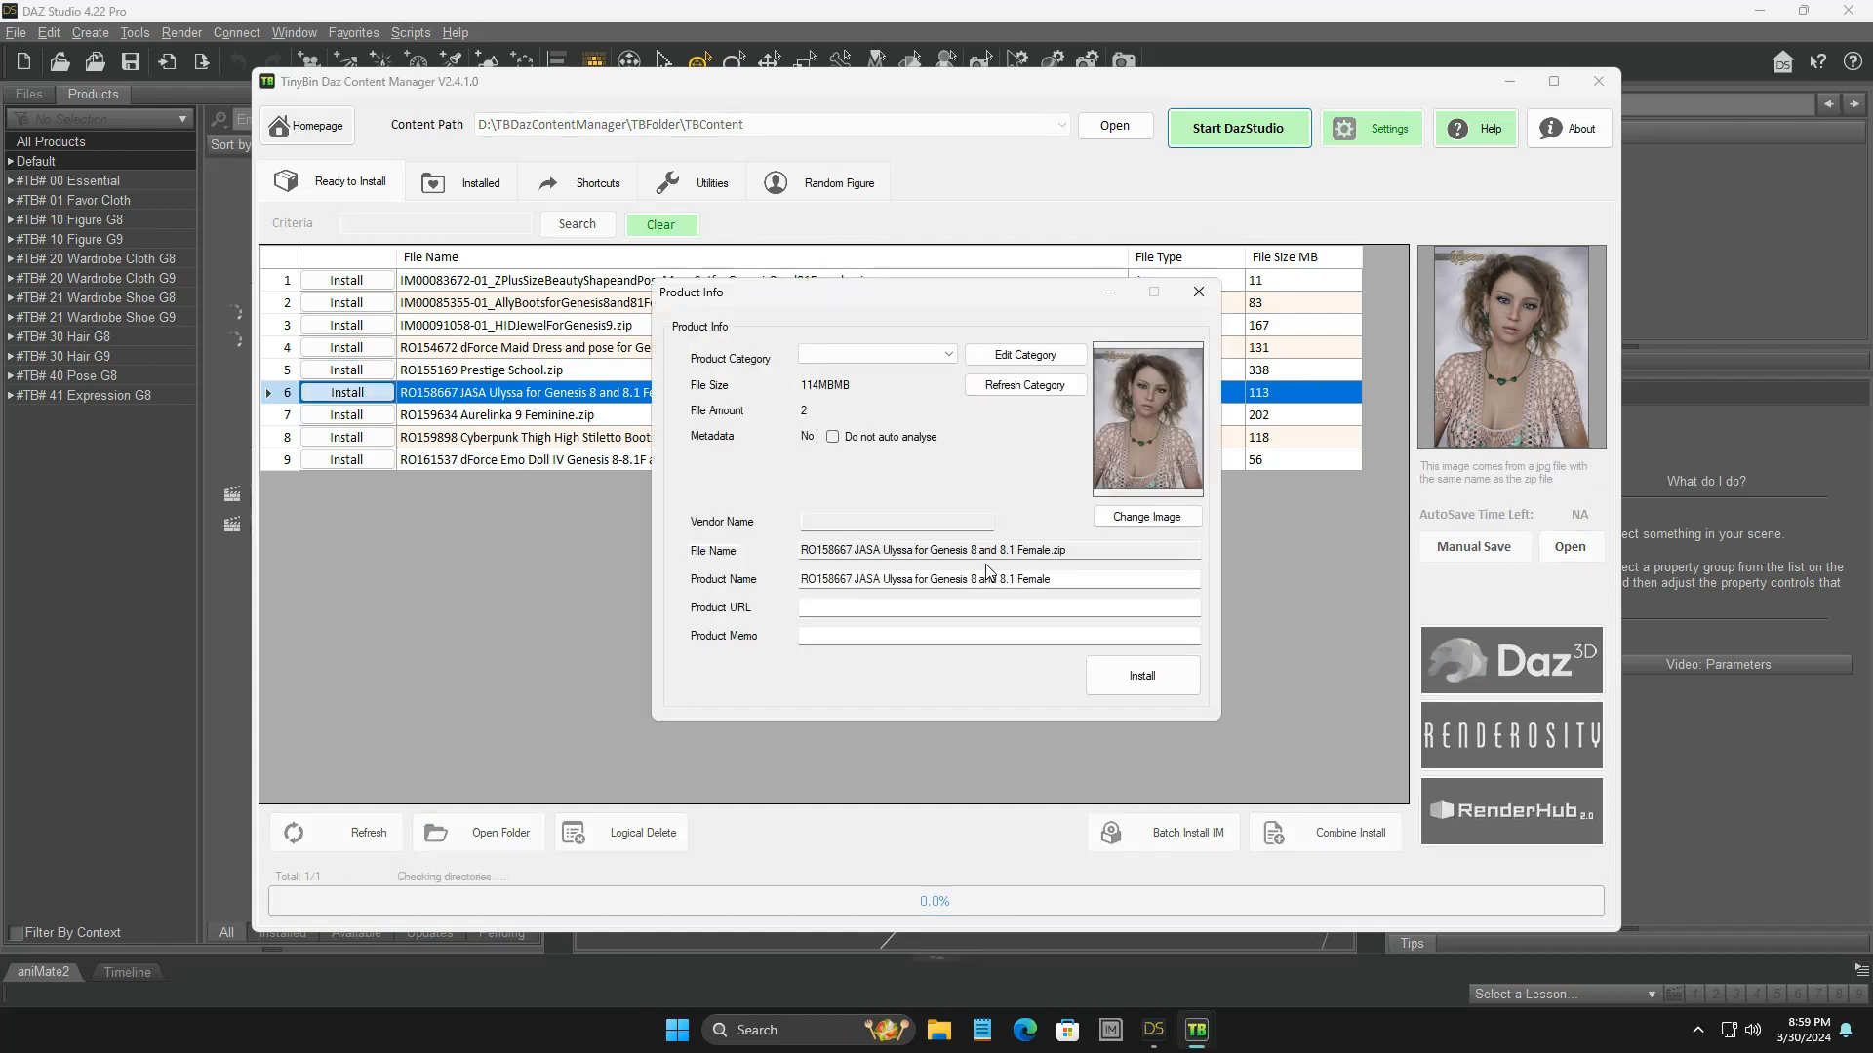
click(845, 353)
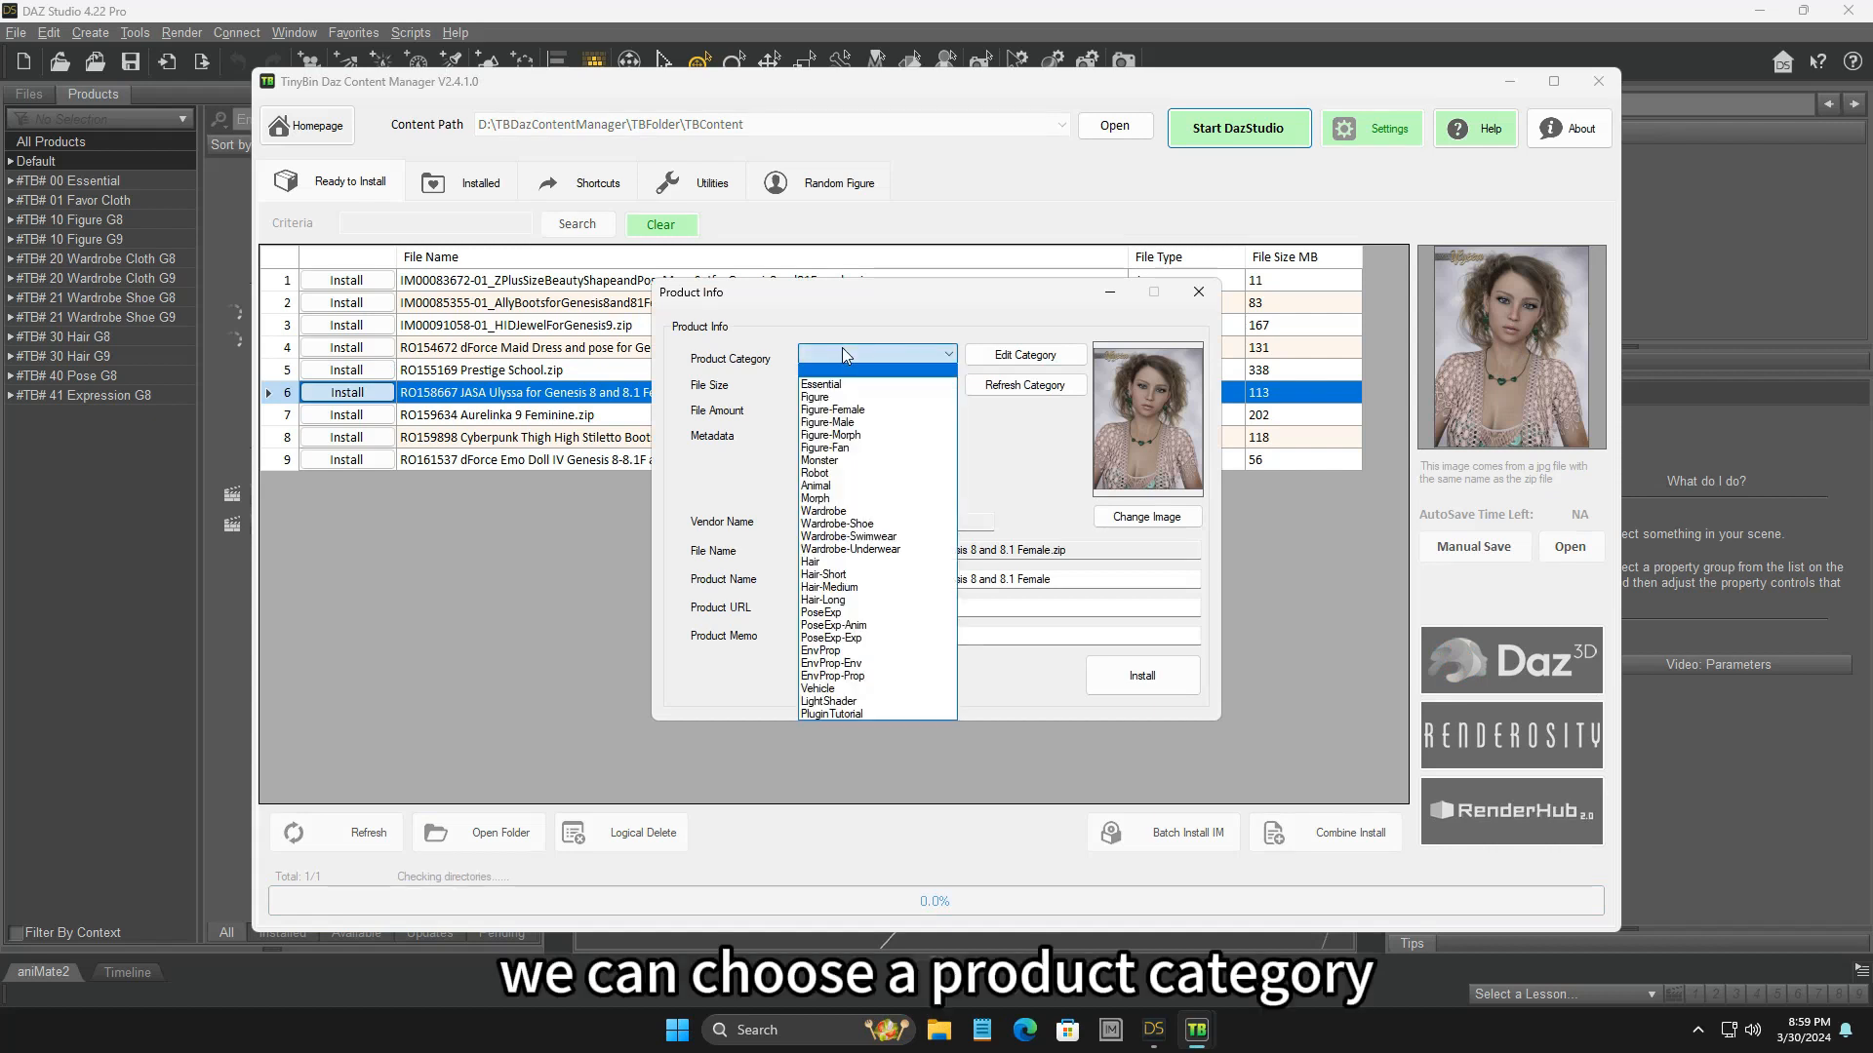
click(854, 414)
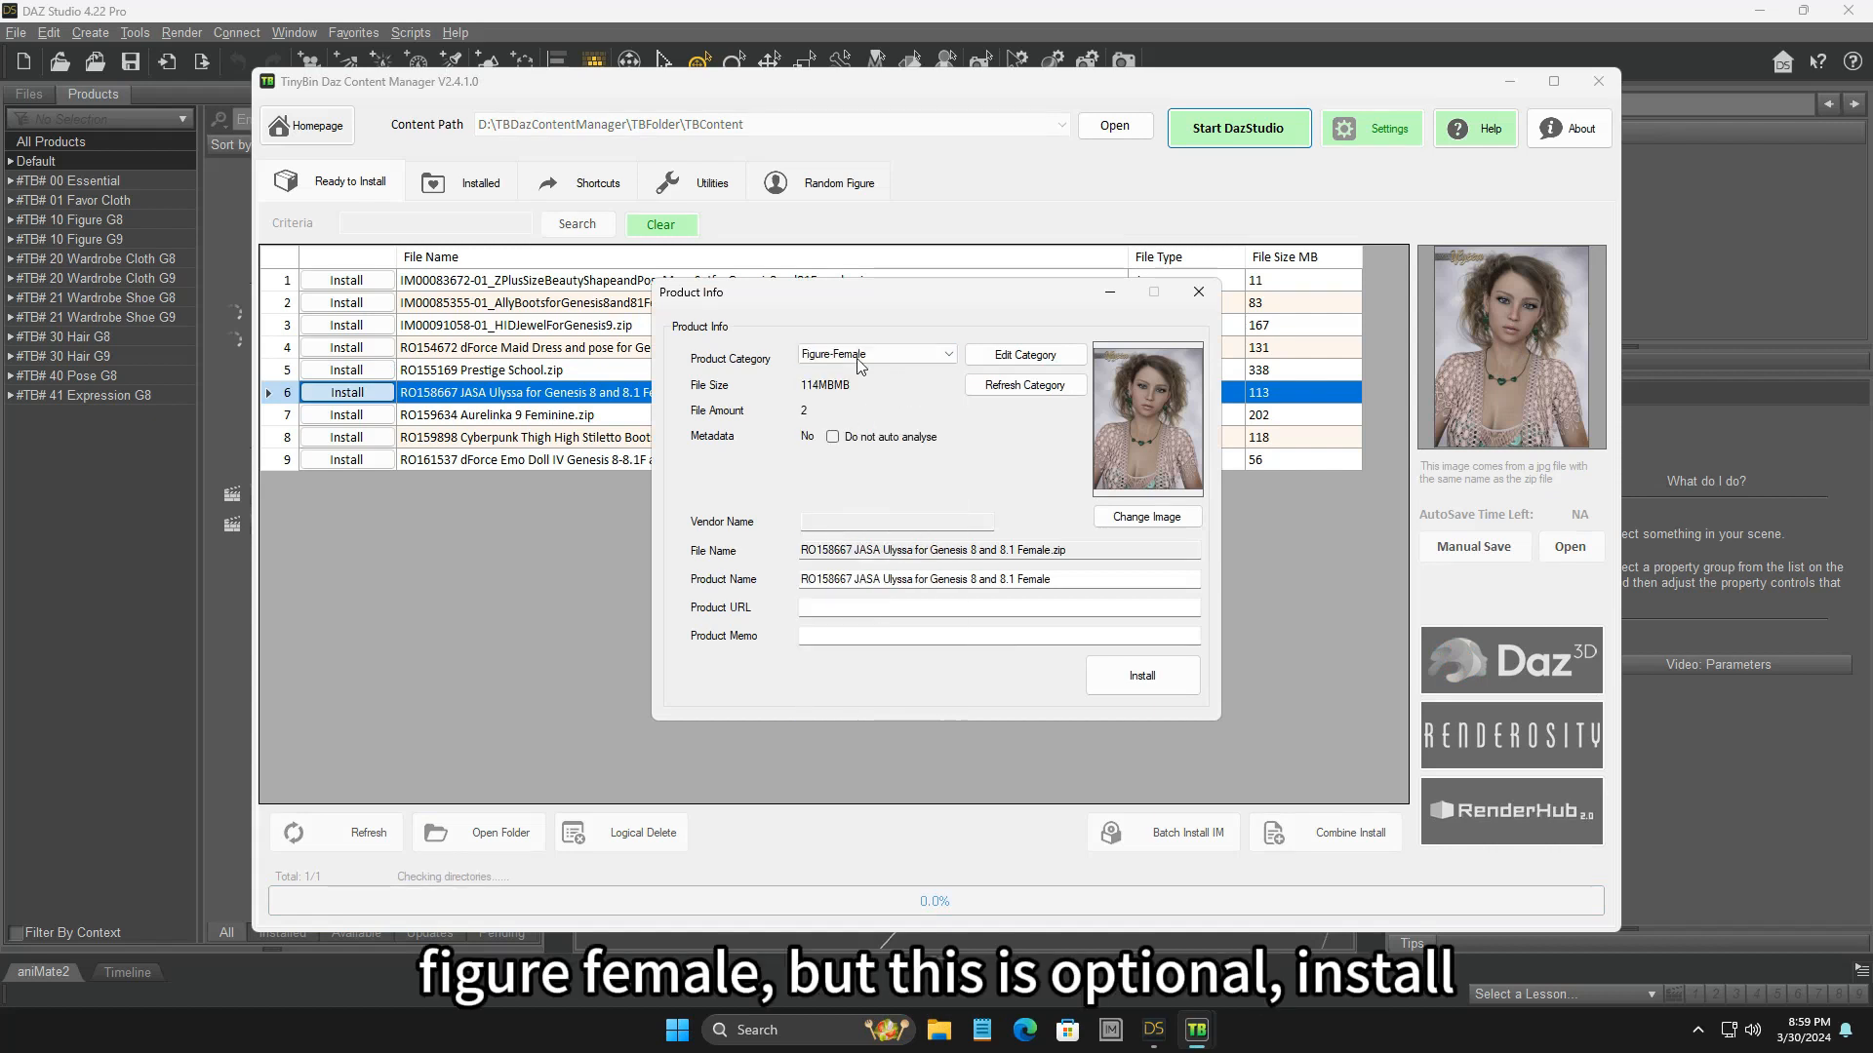
click(1169, 687)
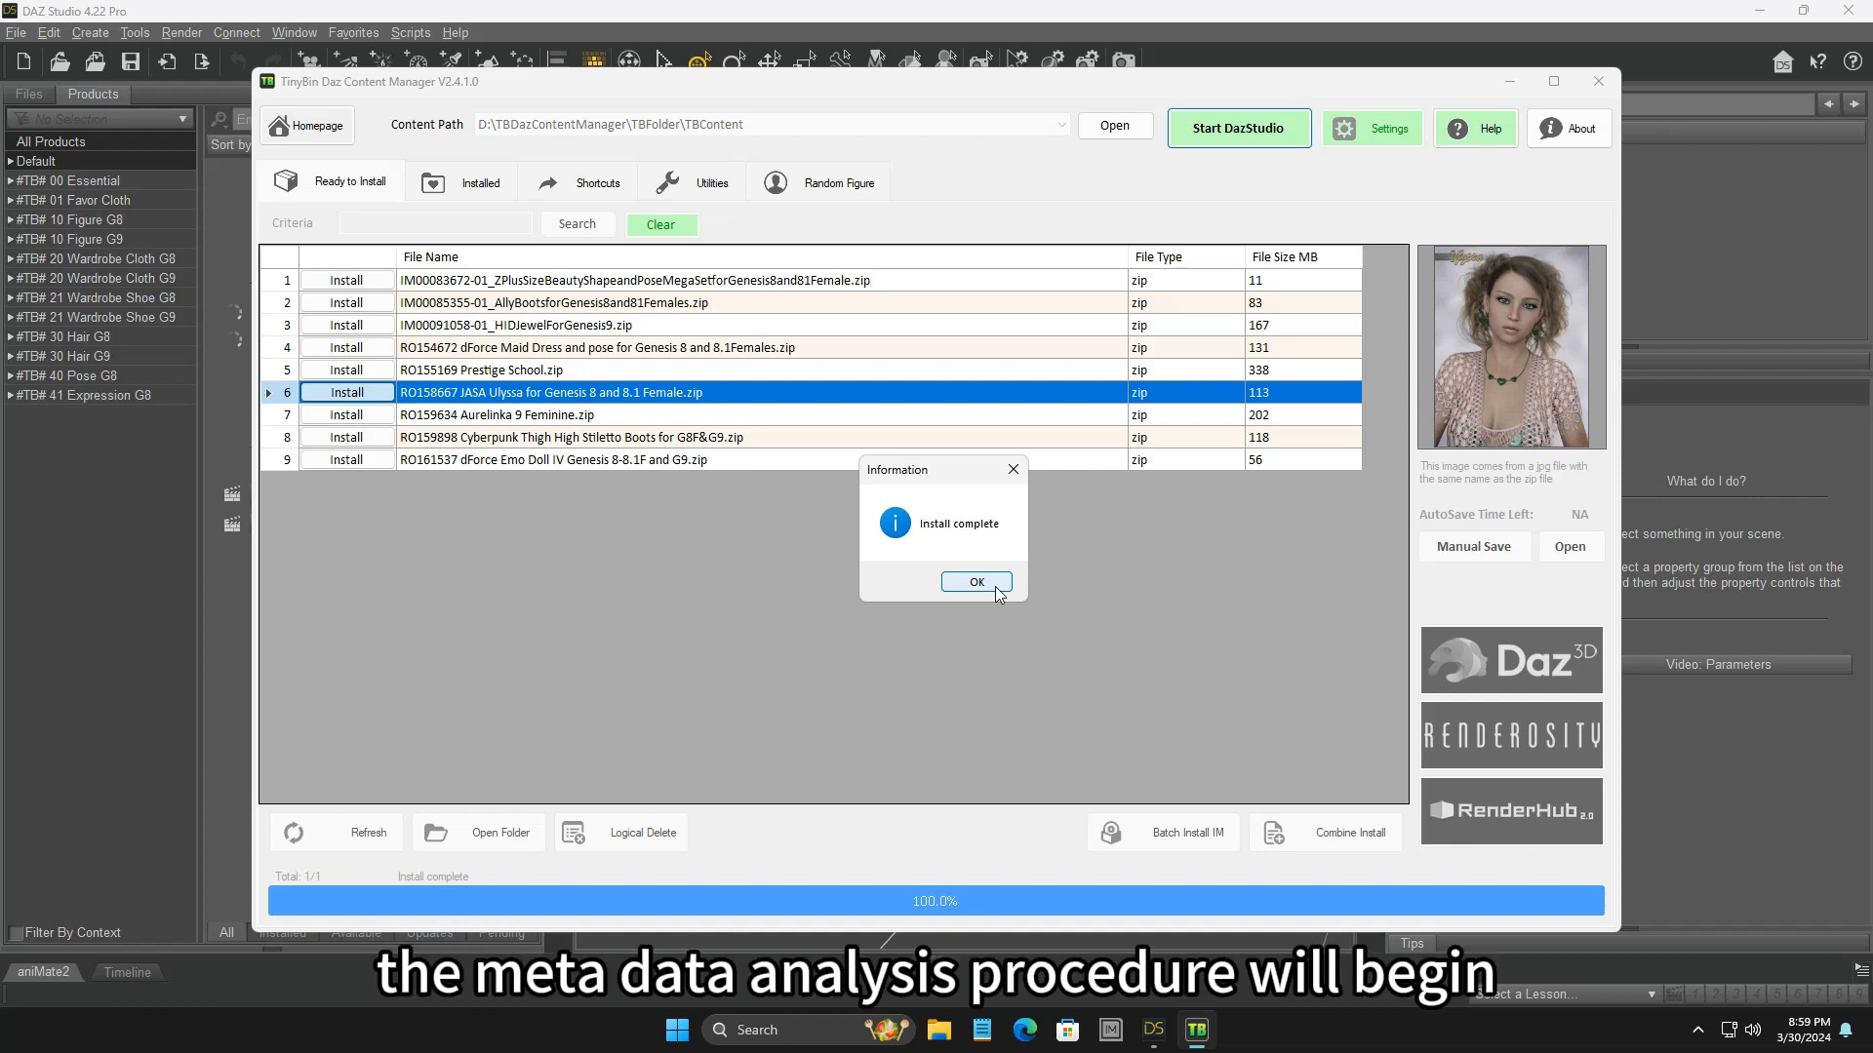
click(976, 583)
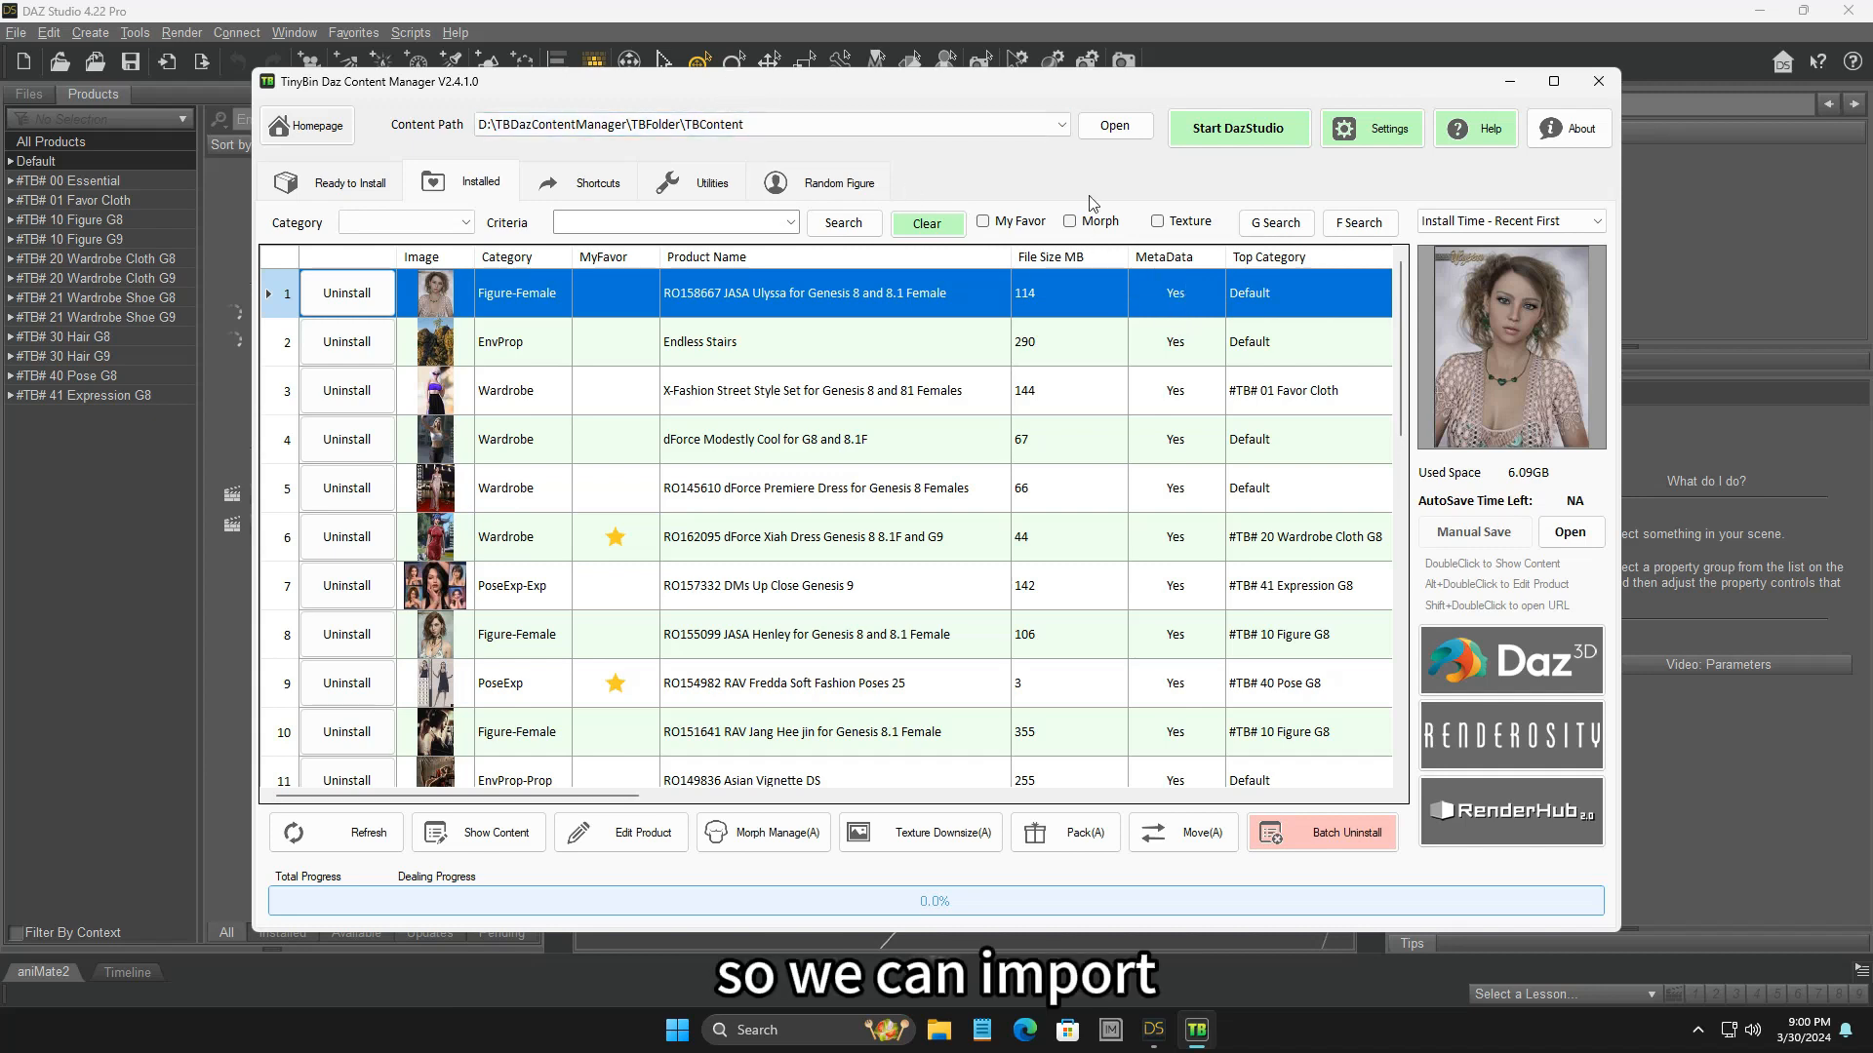
- Switch to DAZ Studio and import the product's metadata using the TinyBin Import option of the TinyBinImport script
click(974, 6)
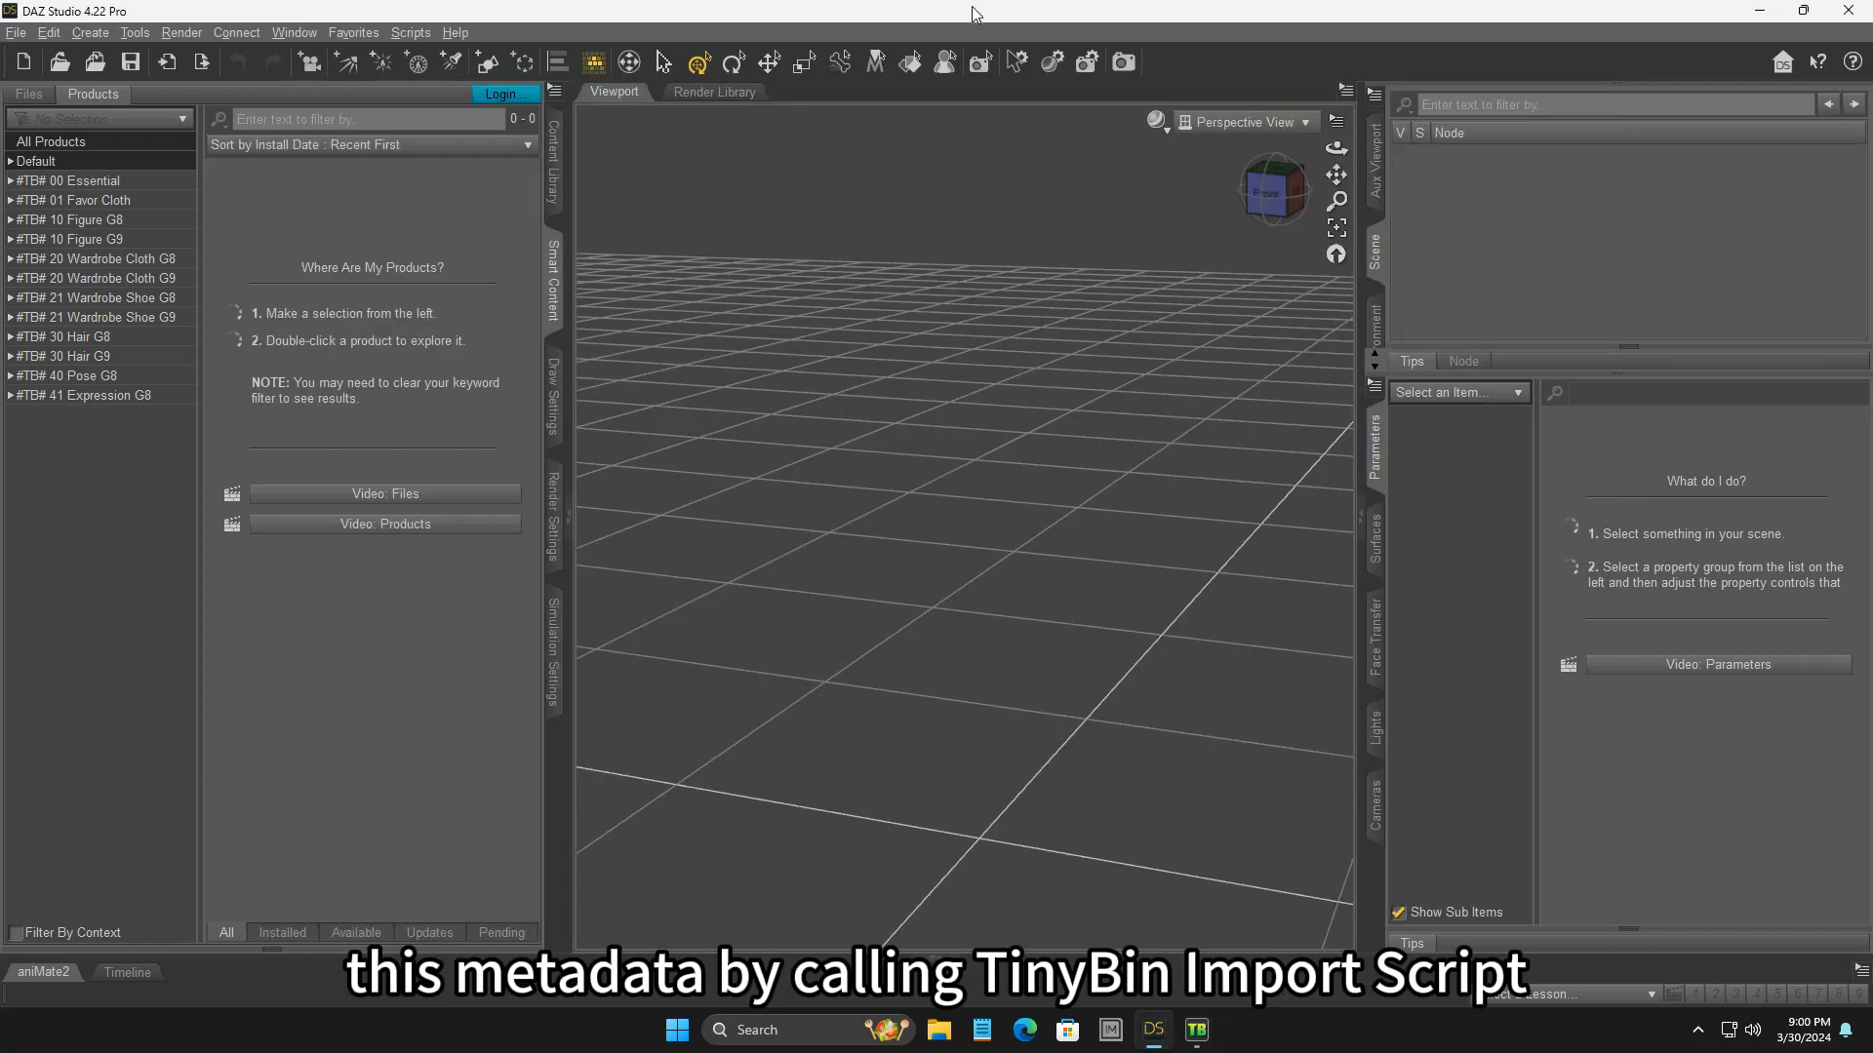
click(423, 33)
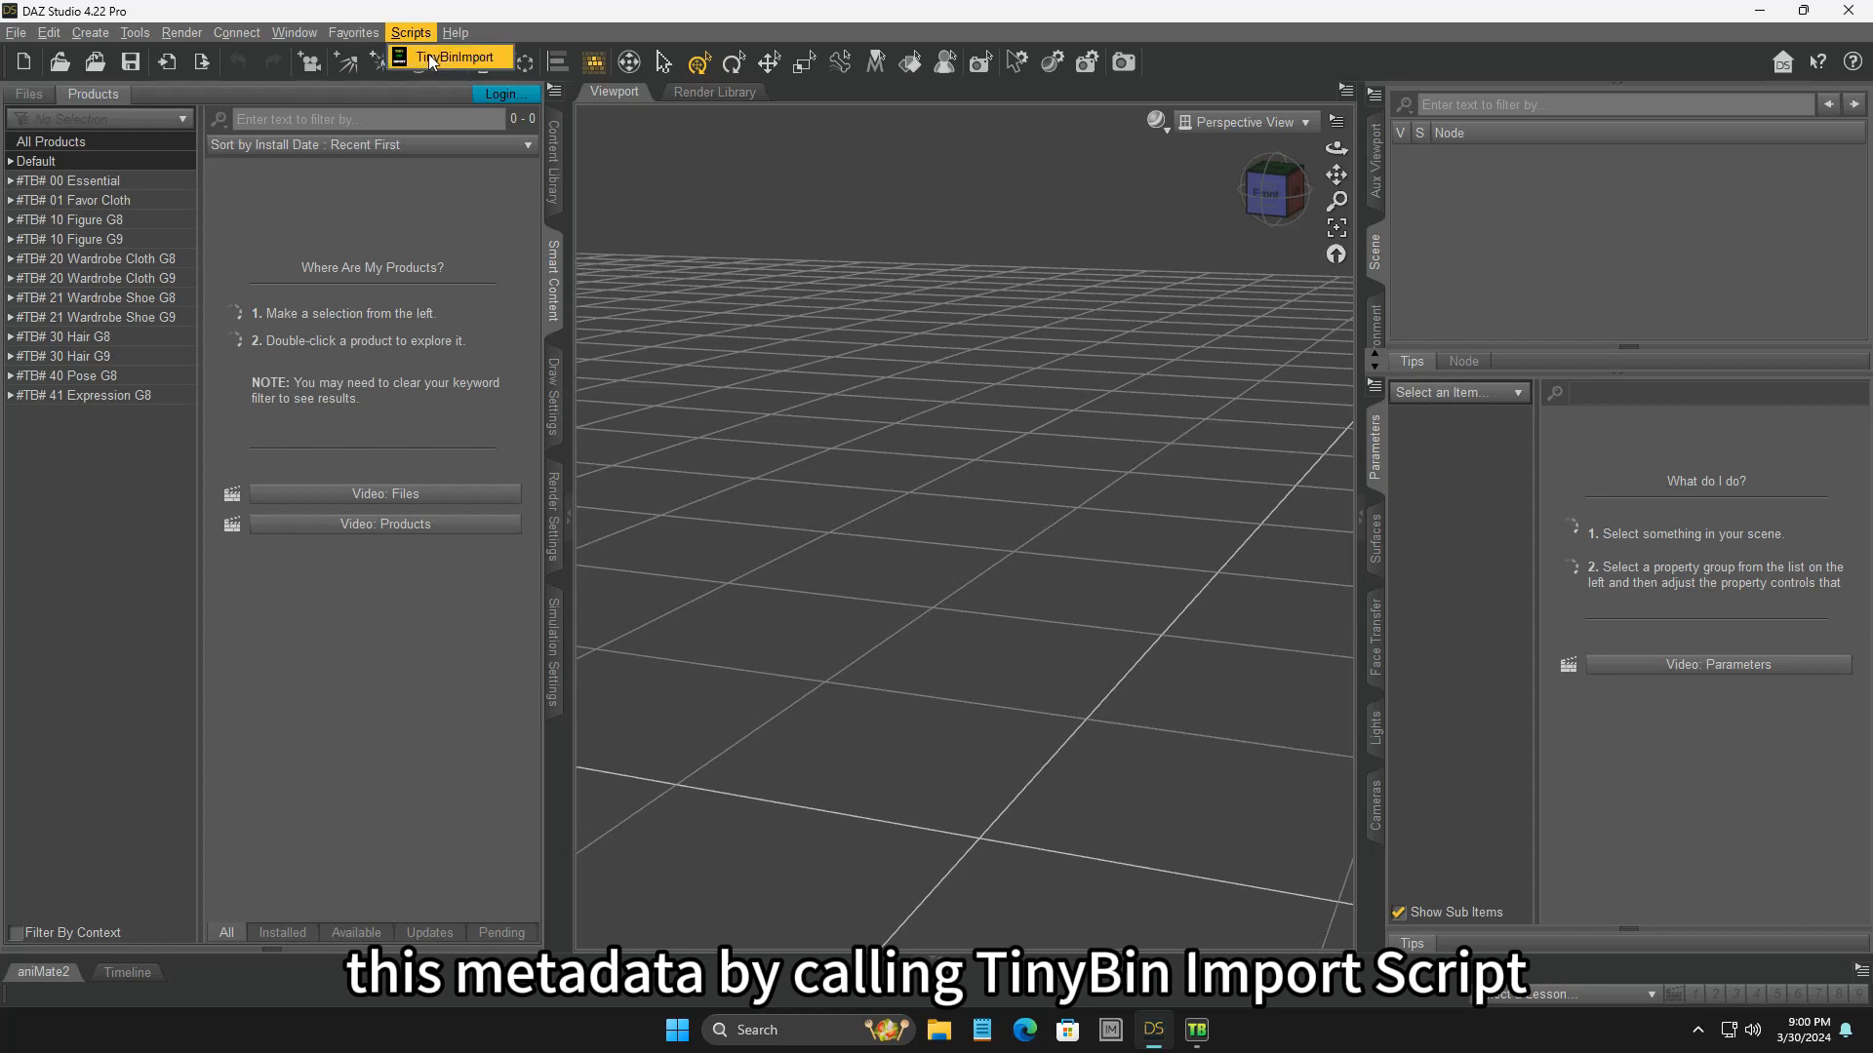
click(503, 57)
click(885, 528)
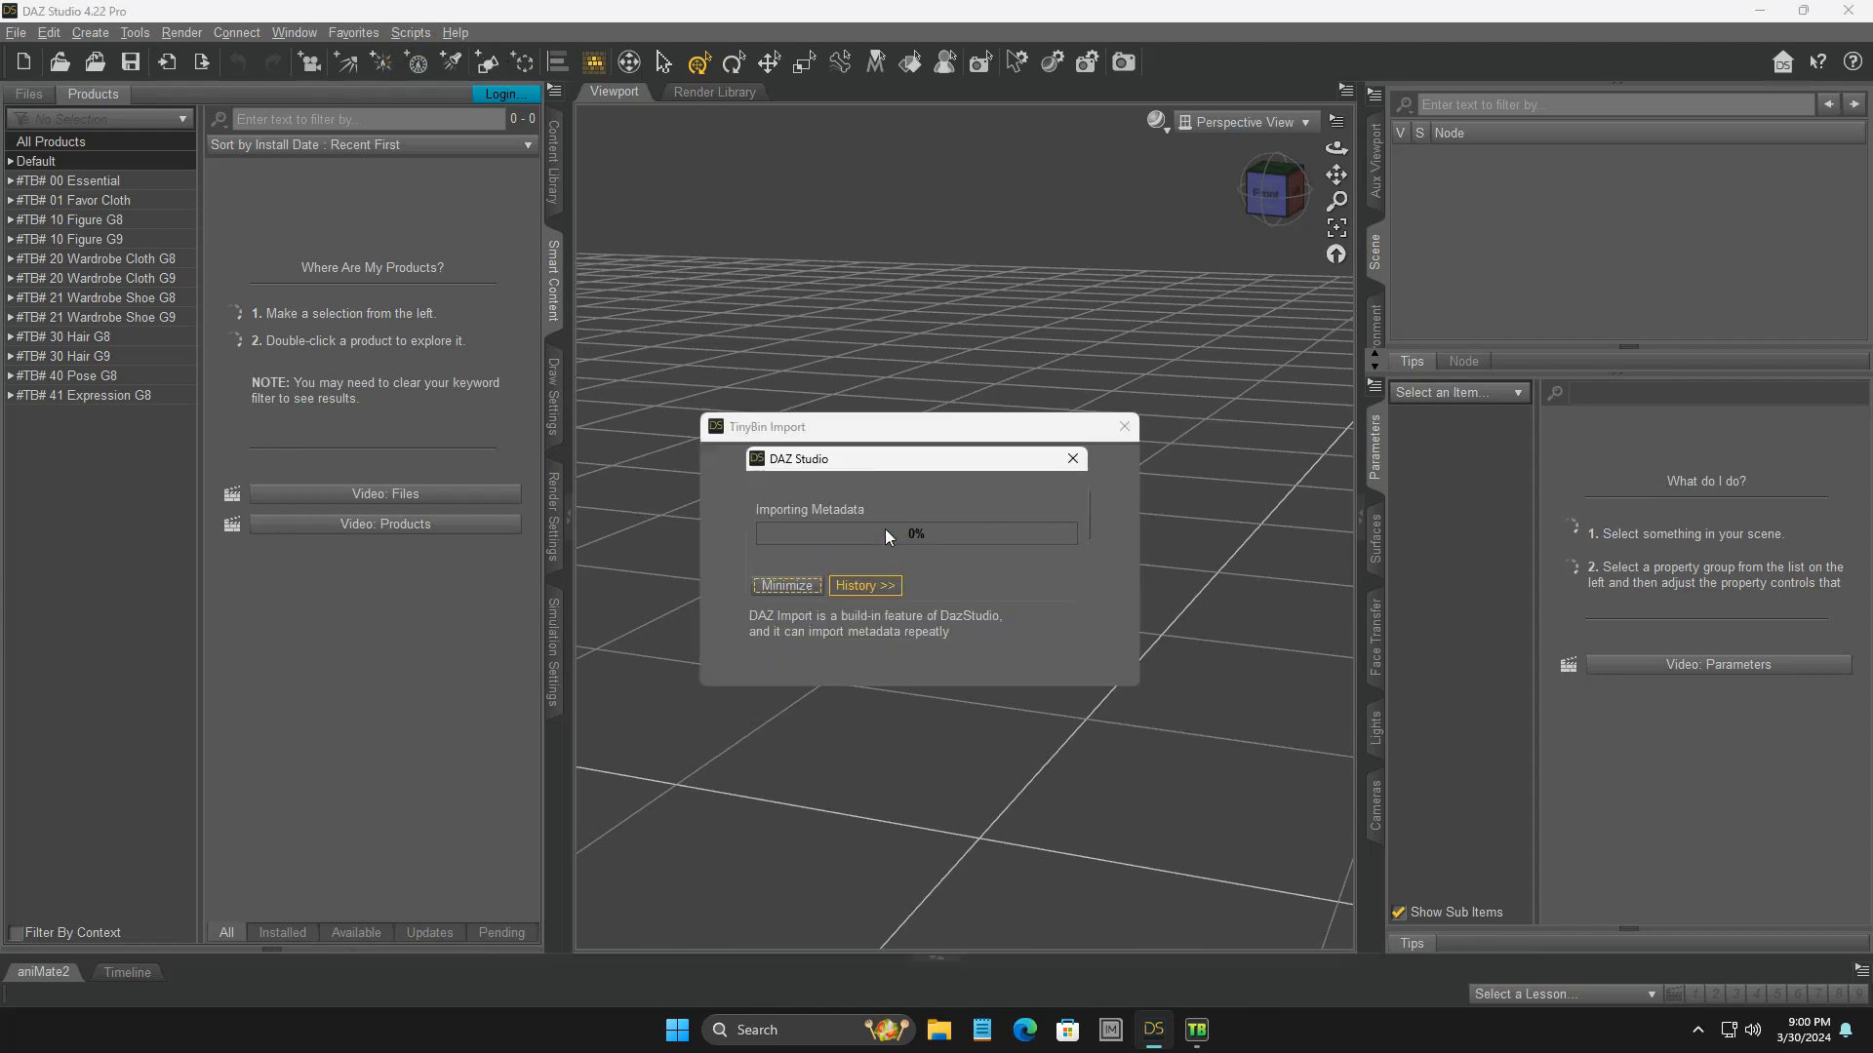
click(919, 582)
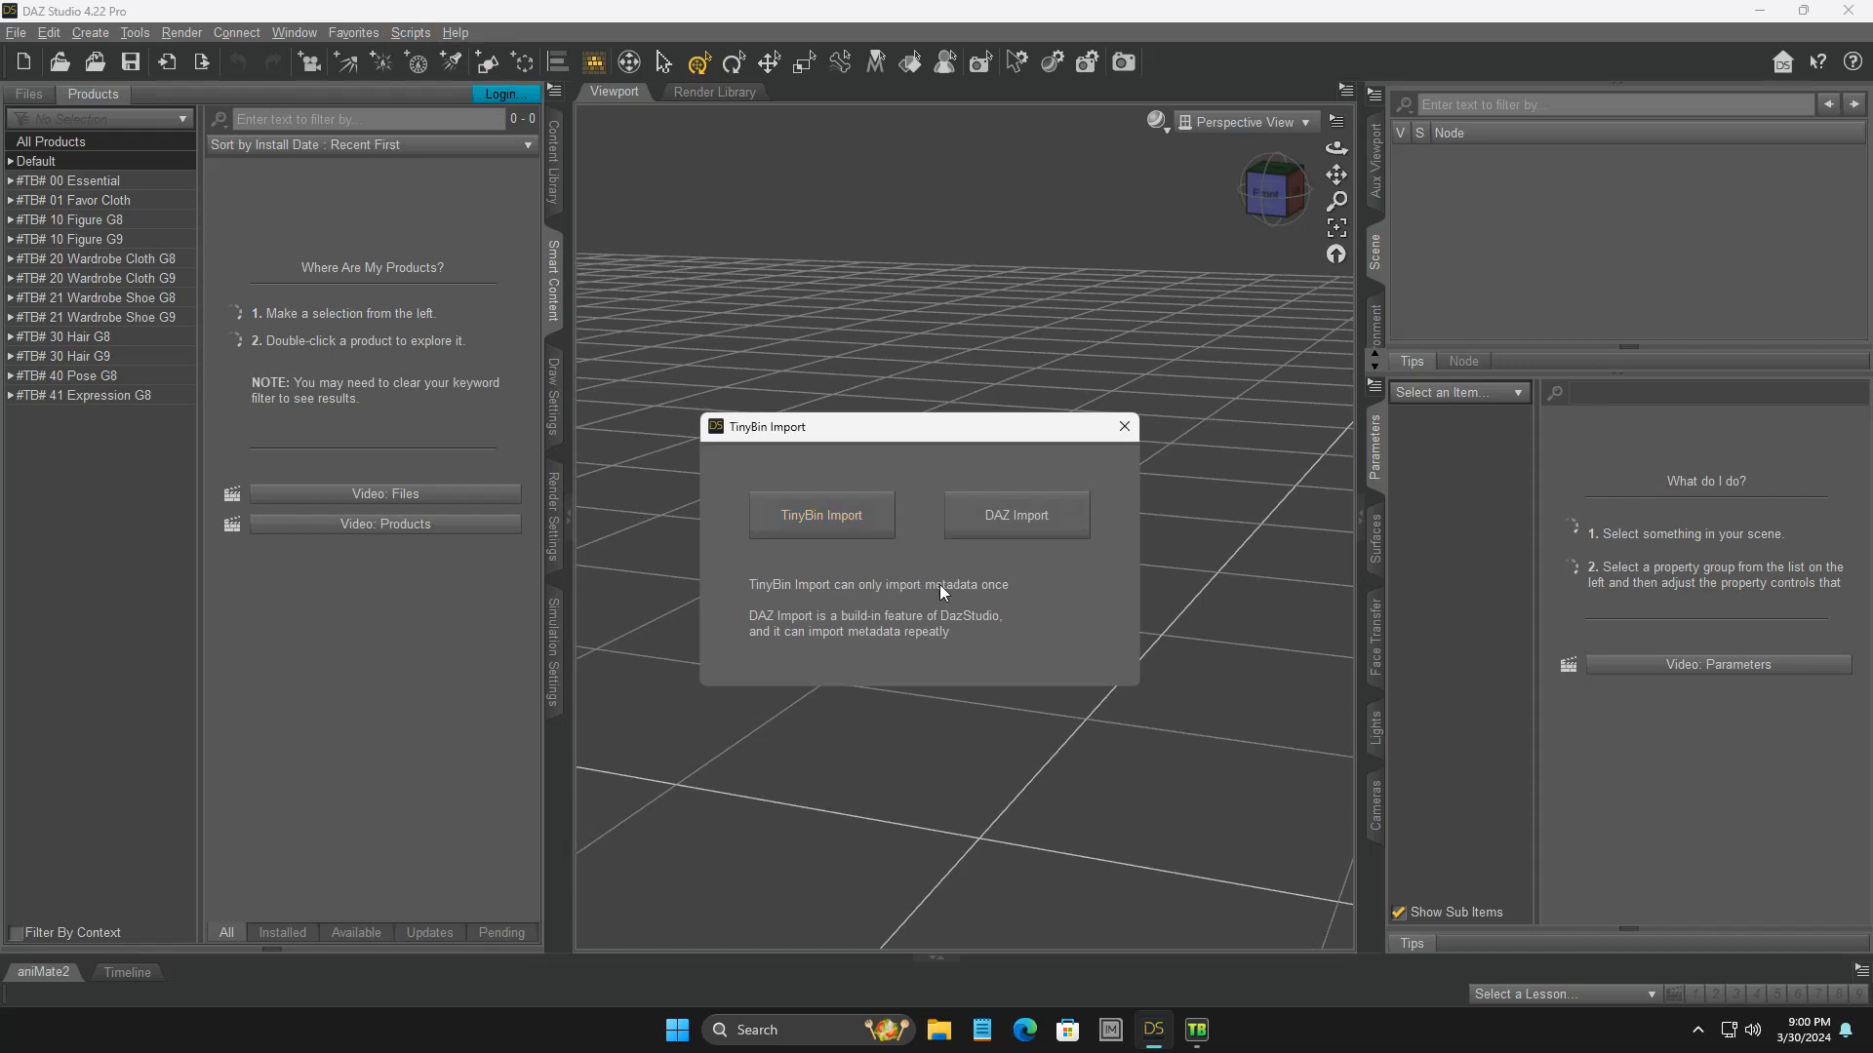
click(1124, 427)
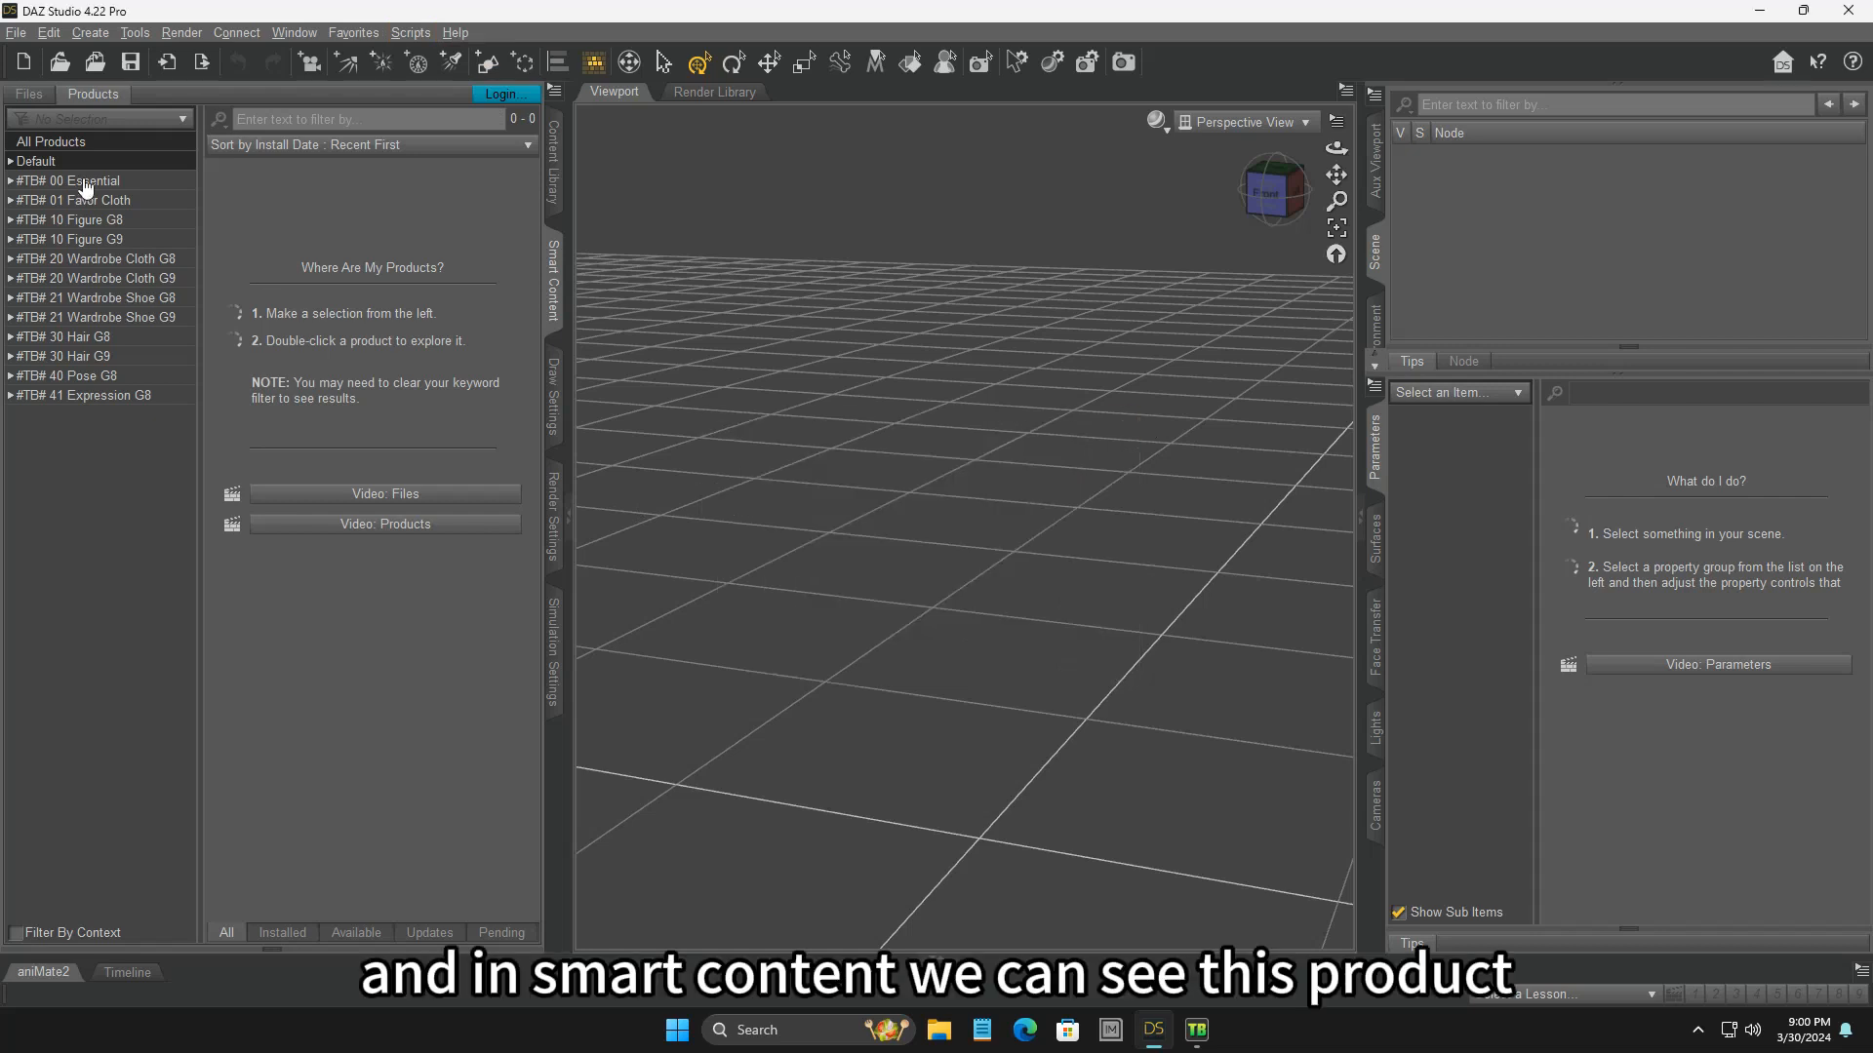
- Show all products in Smart Content and look for the newly installed JASA Ulyssa product
click(99, 142)
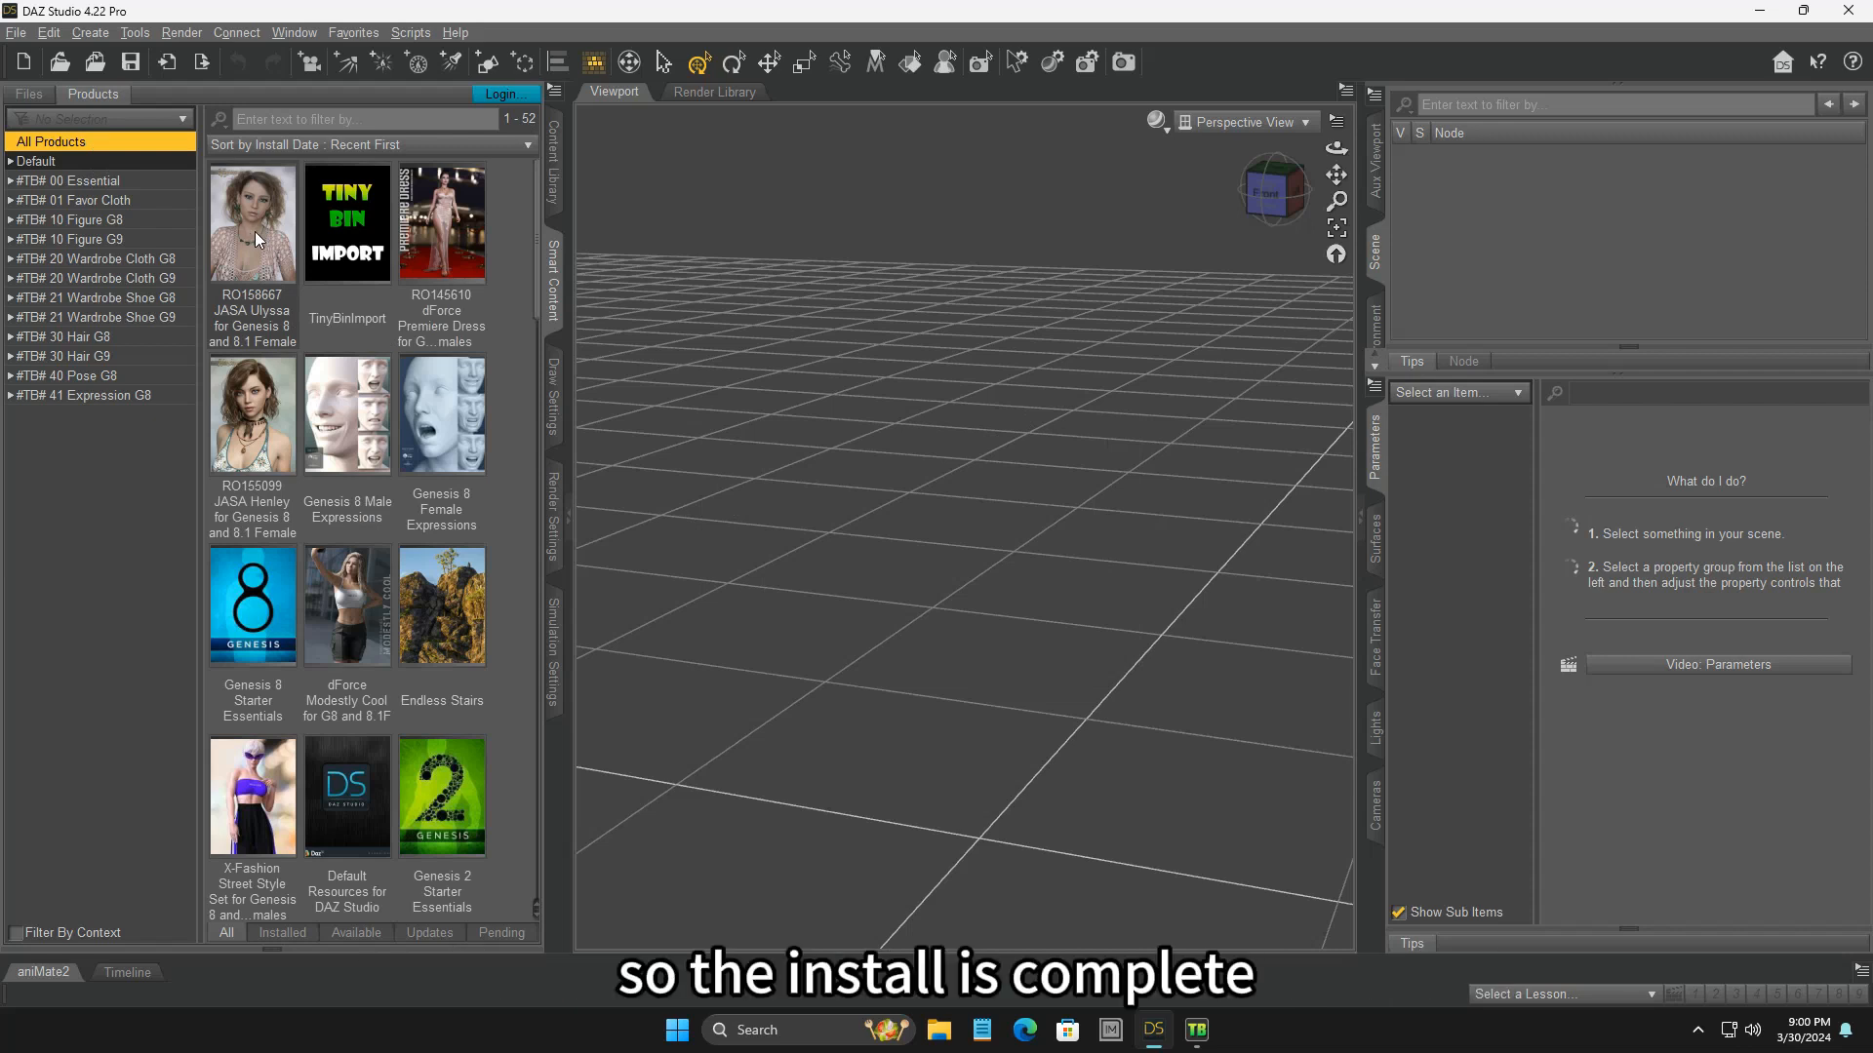
mouse_move(254, 232)
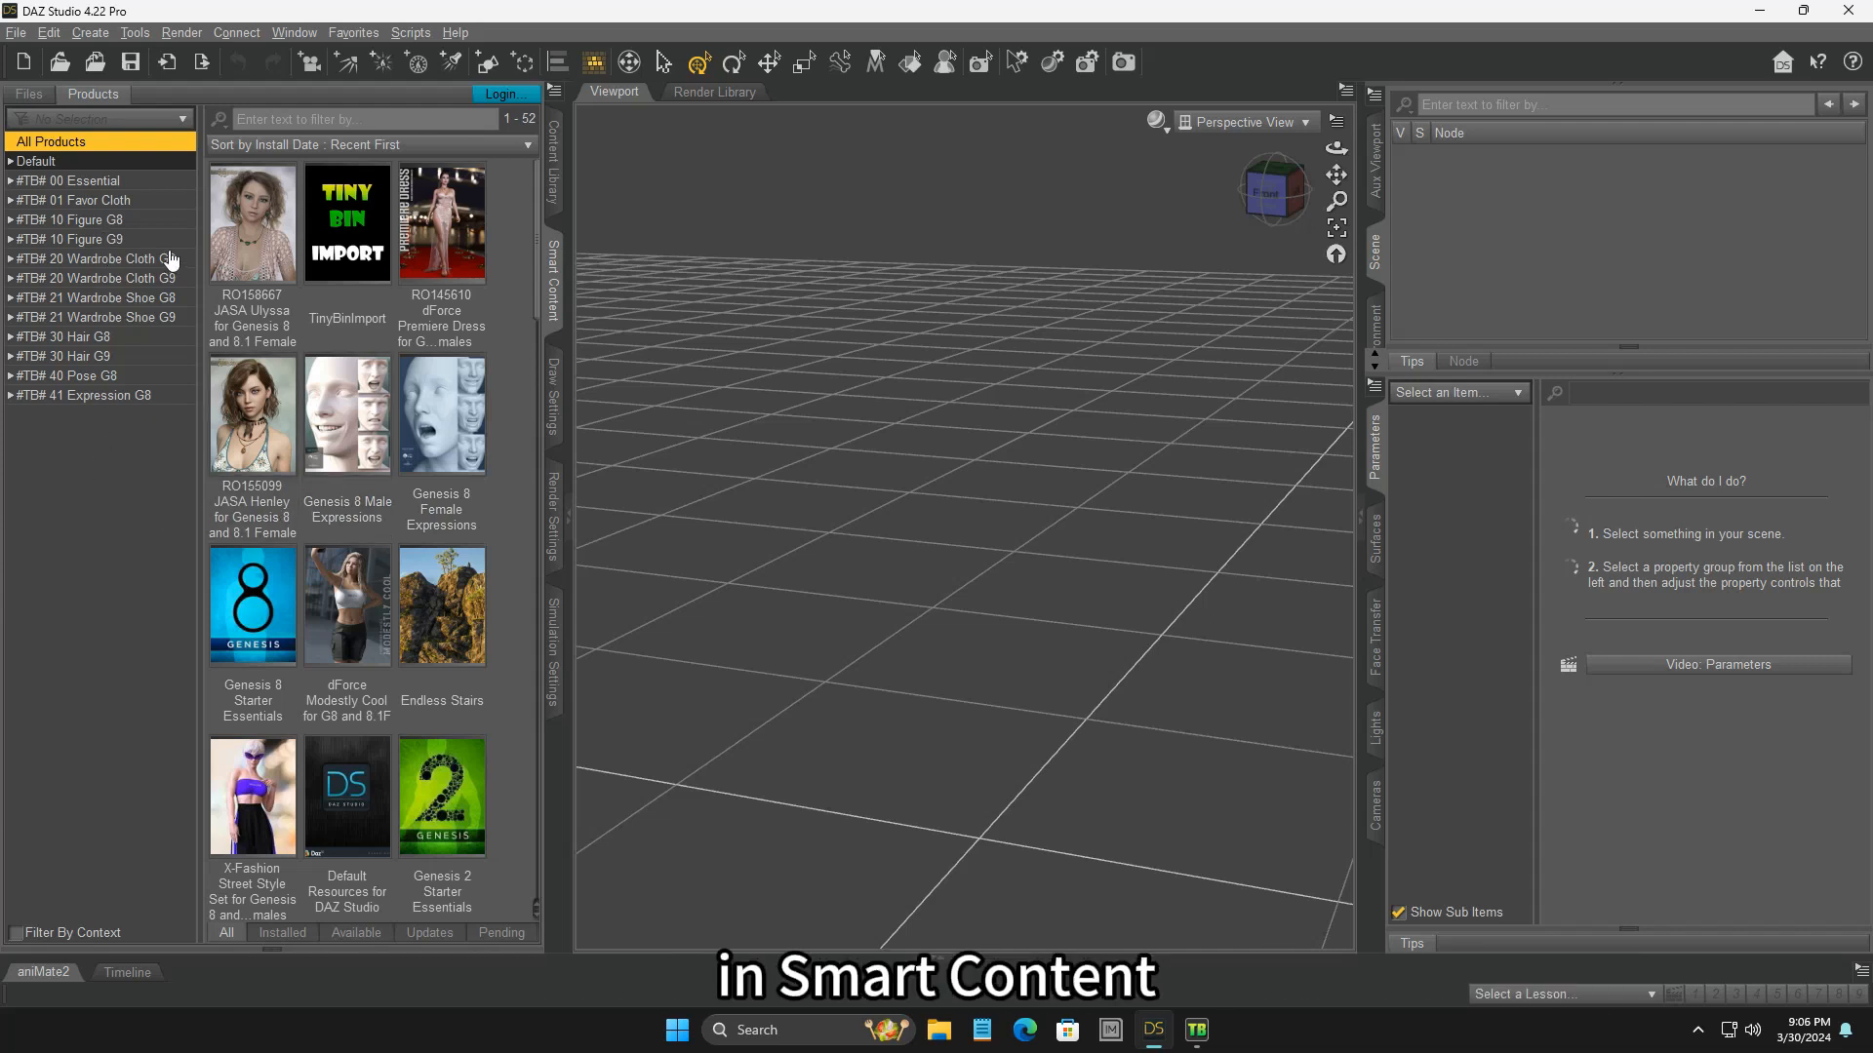
mouse_move(472, 591)
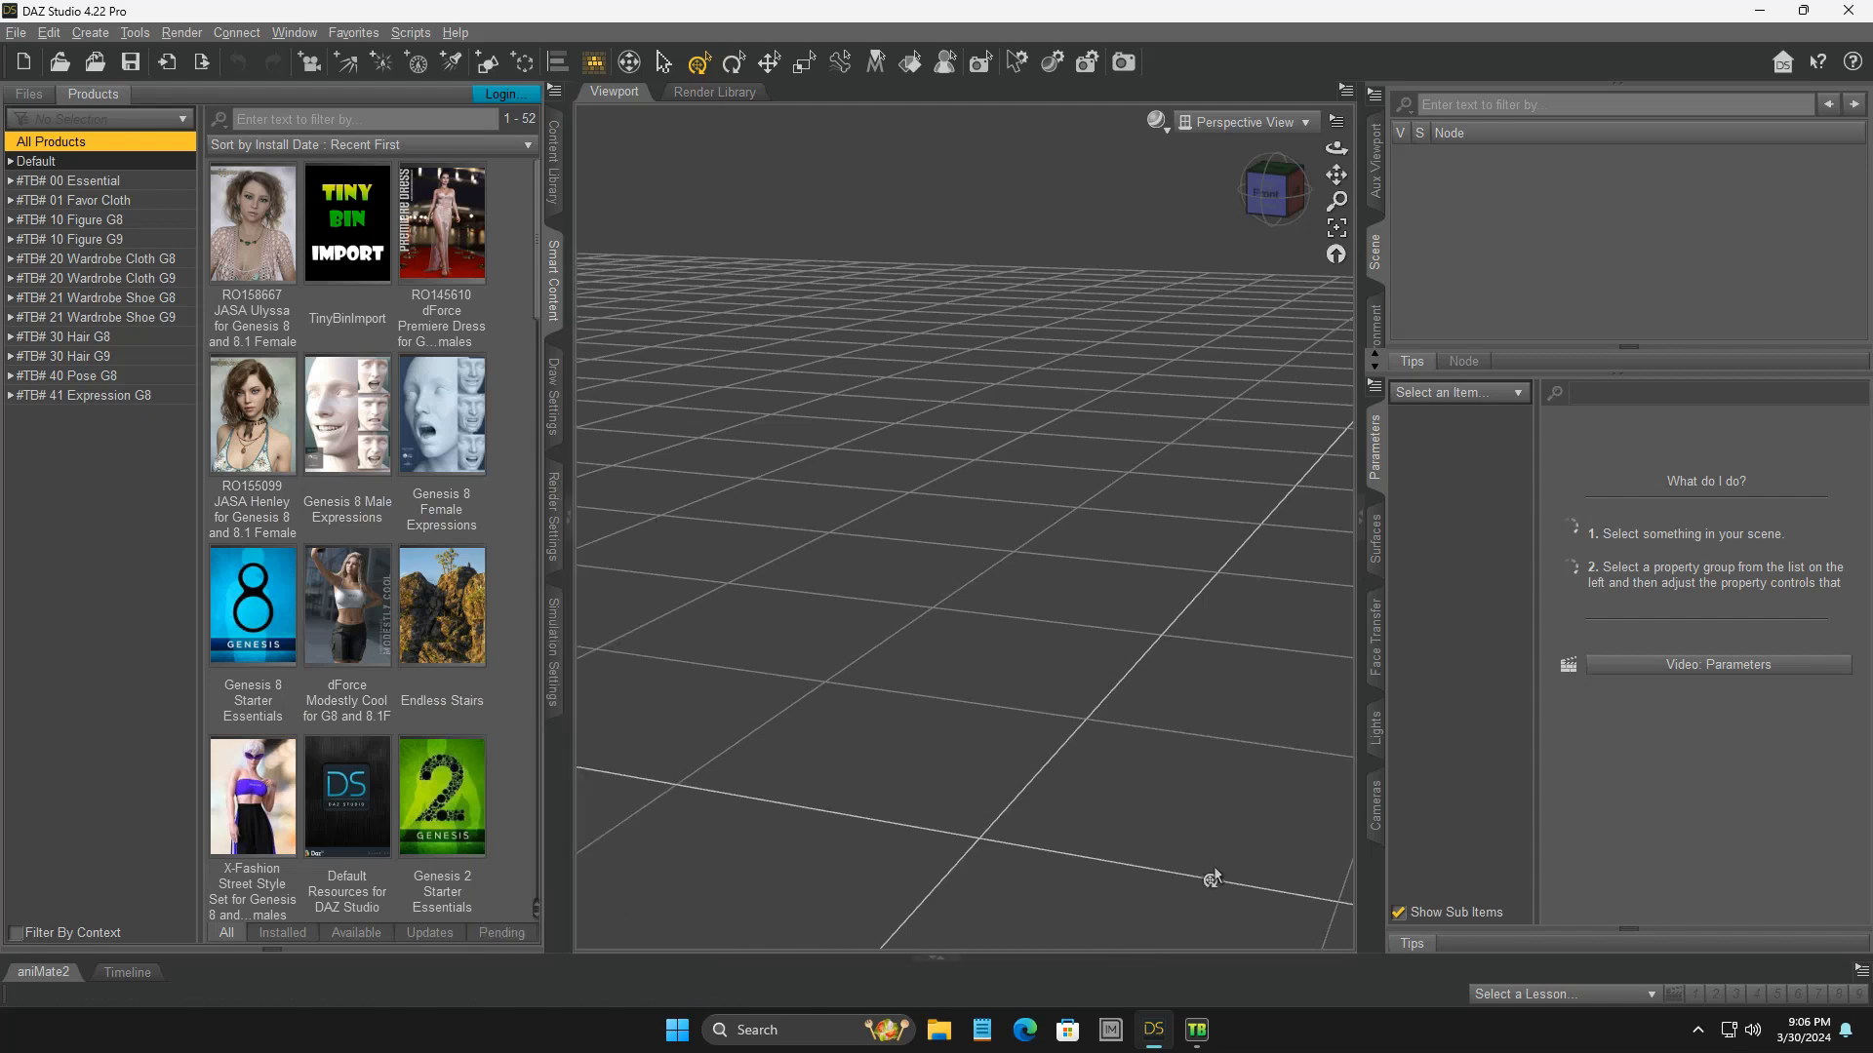
- Switch to TinyBin Daz Content Manager and batch modify the JASA Ulyssa product's top category to 00 Favor Figure
click(1196, 1030)
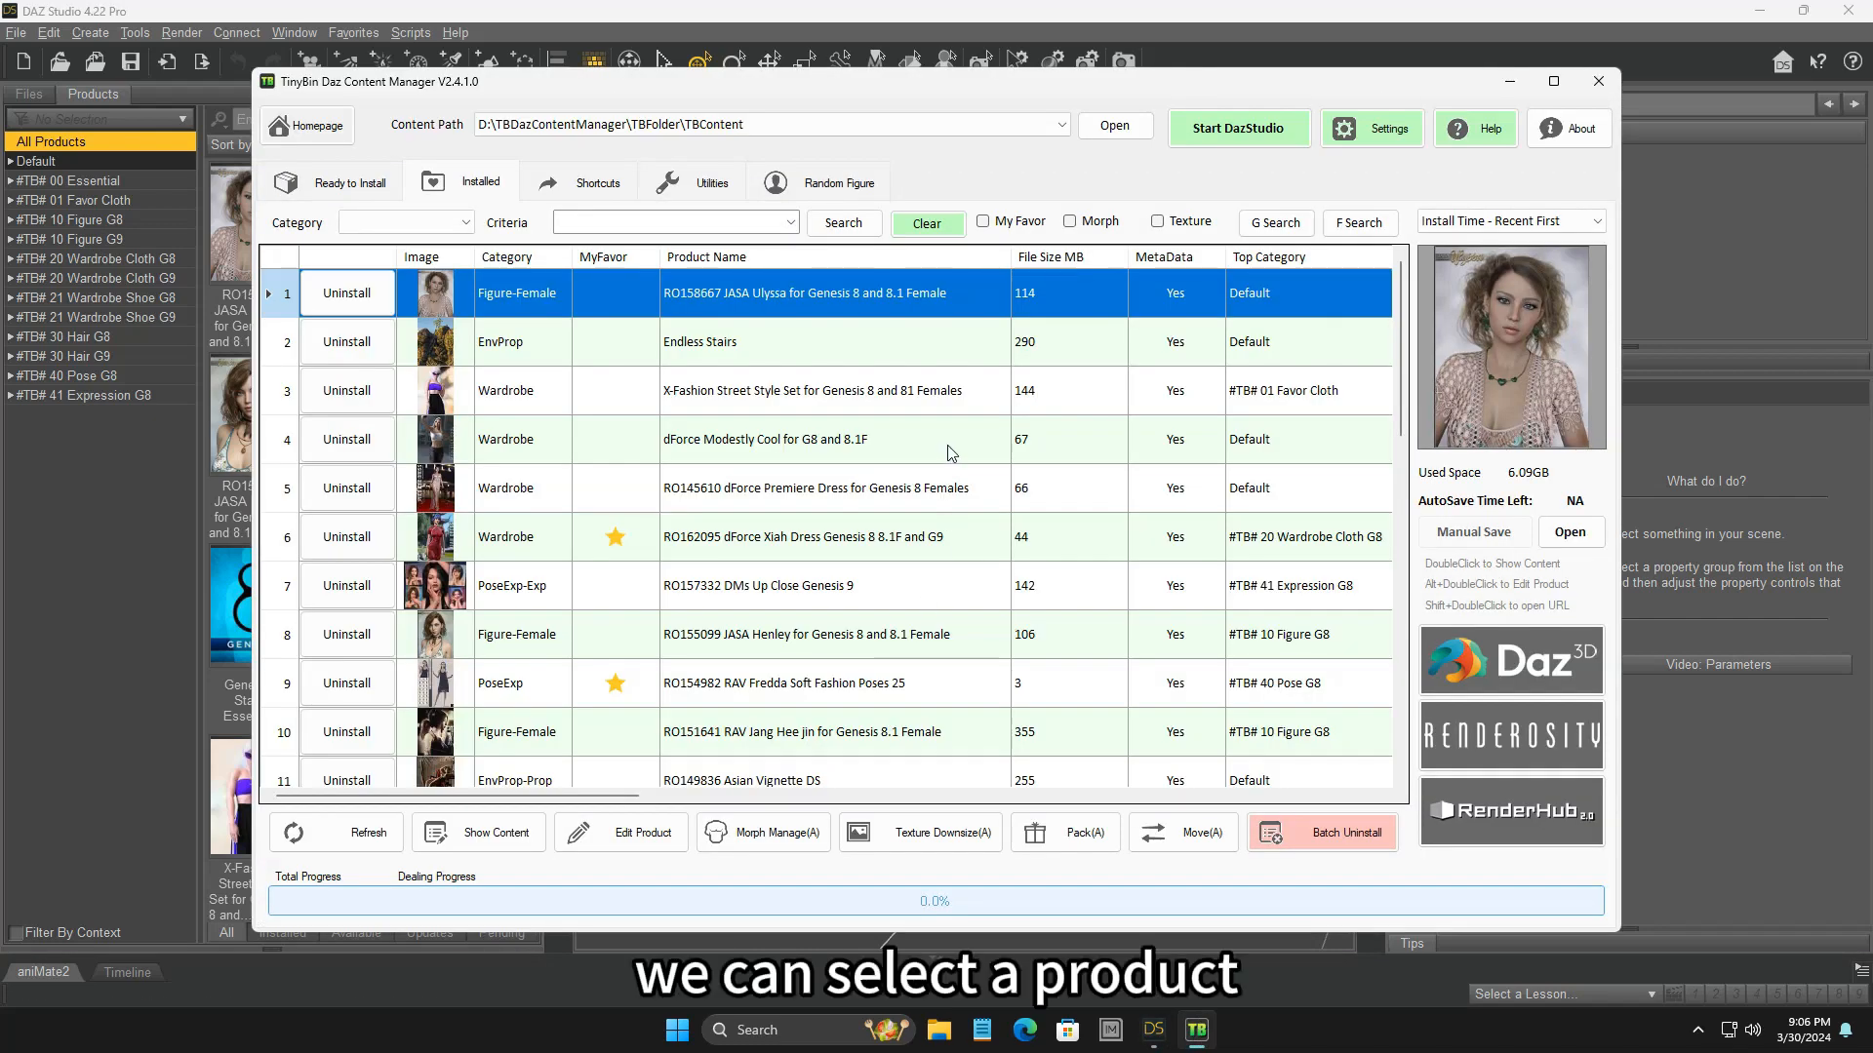
right_click(974, 295)
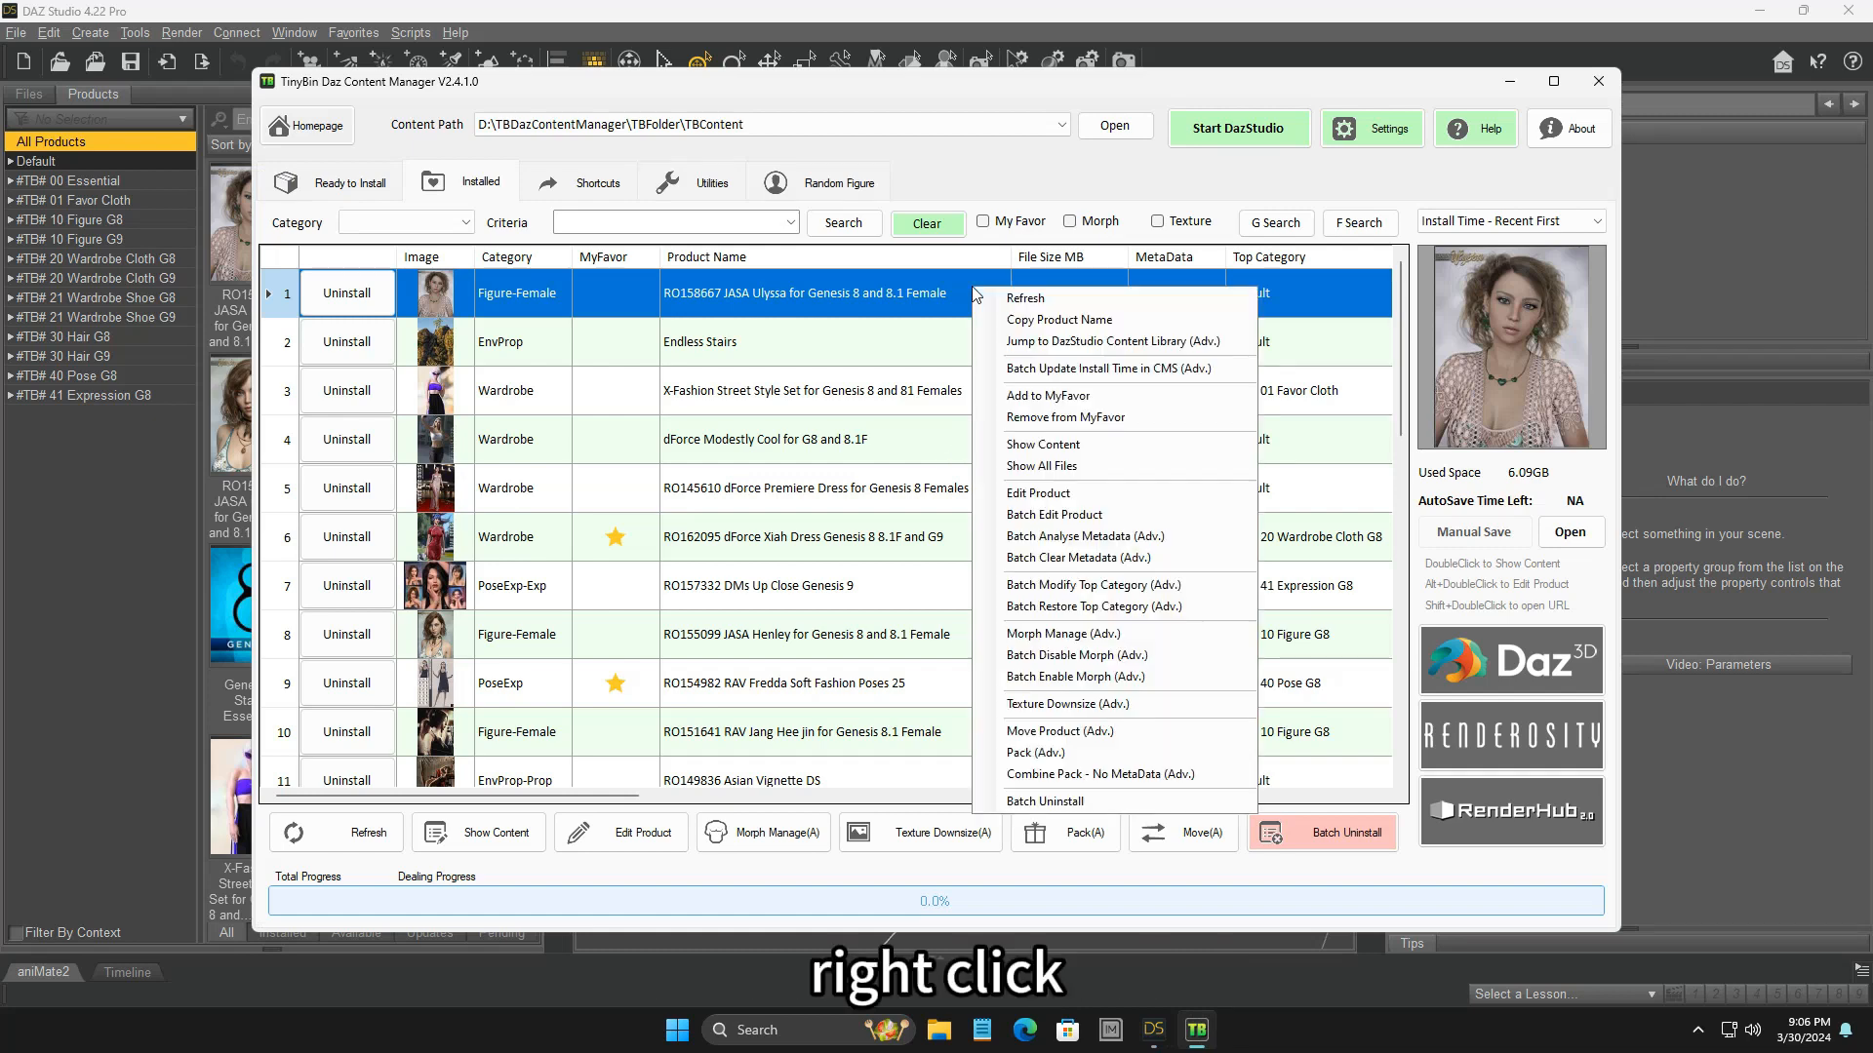
click(1199, 594)
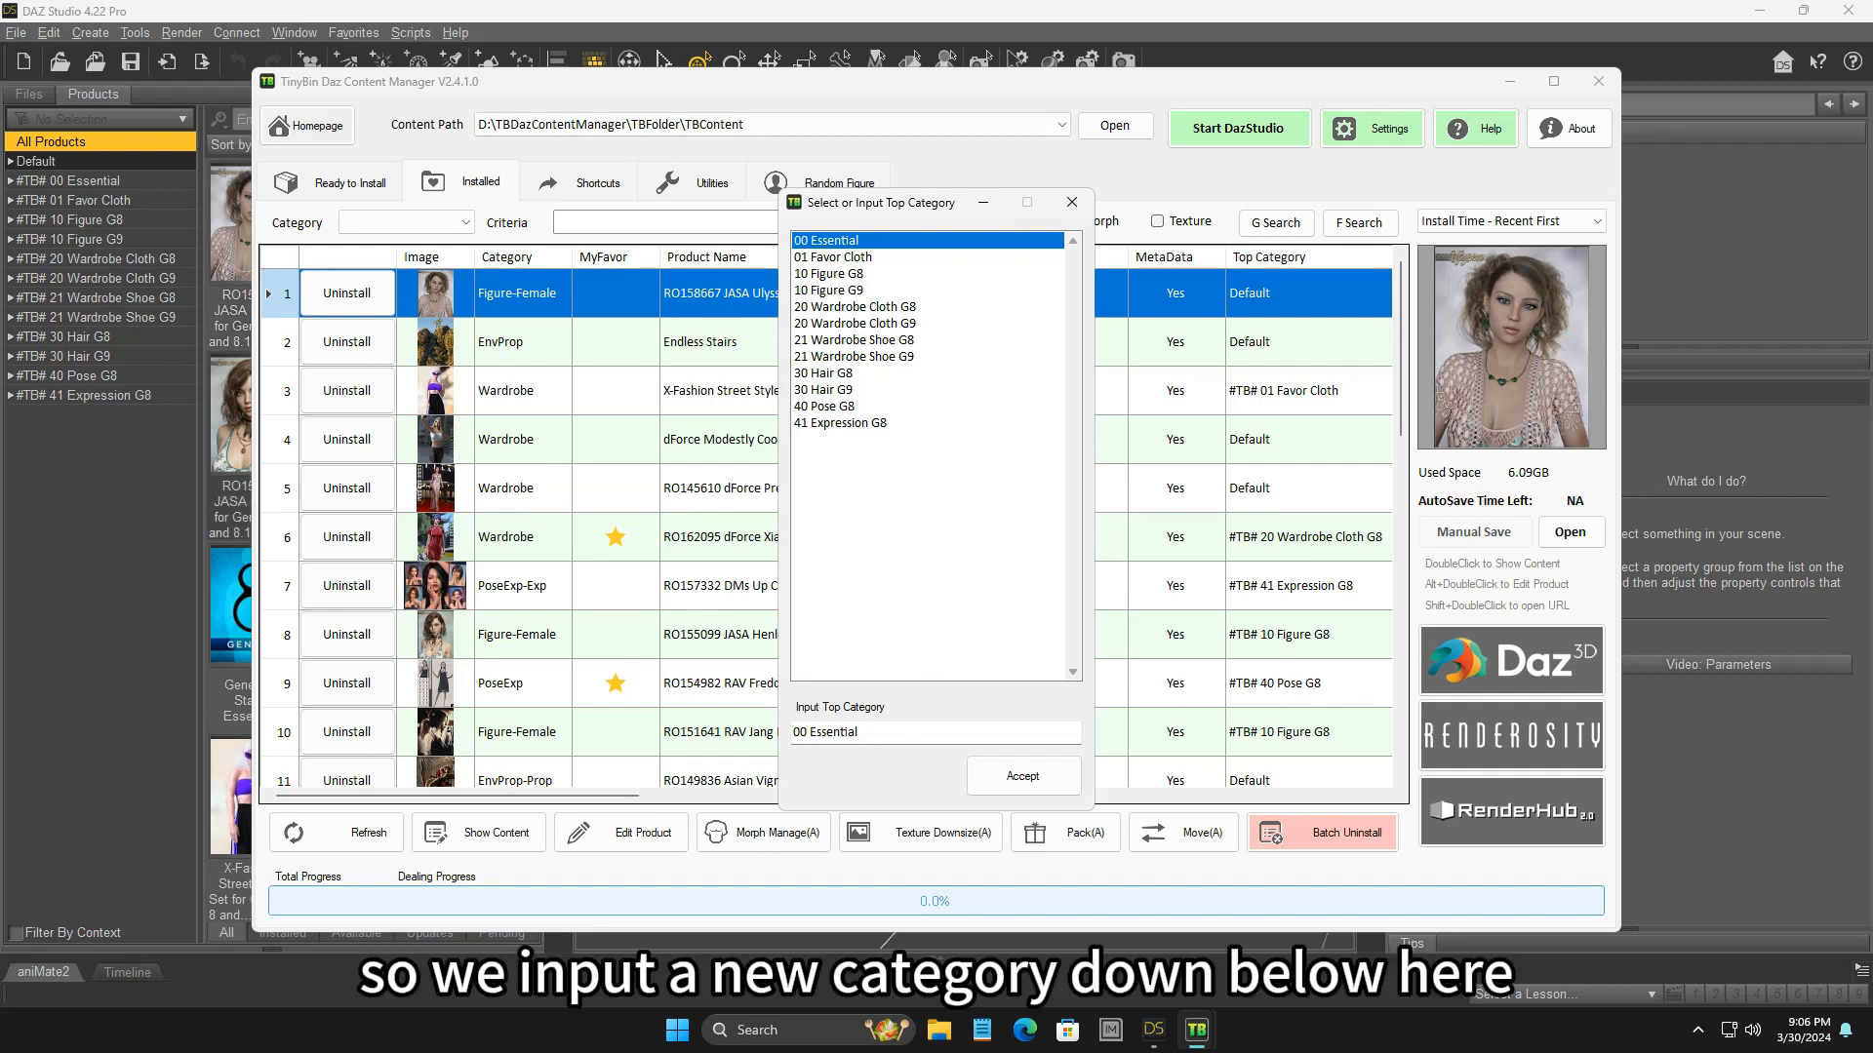
double_click(835, 732)
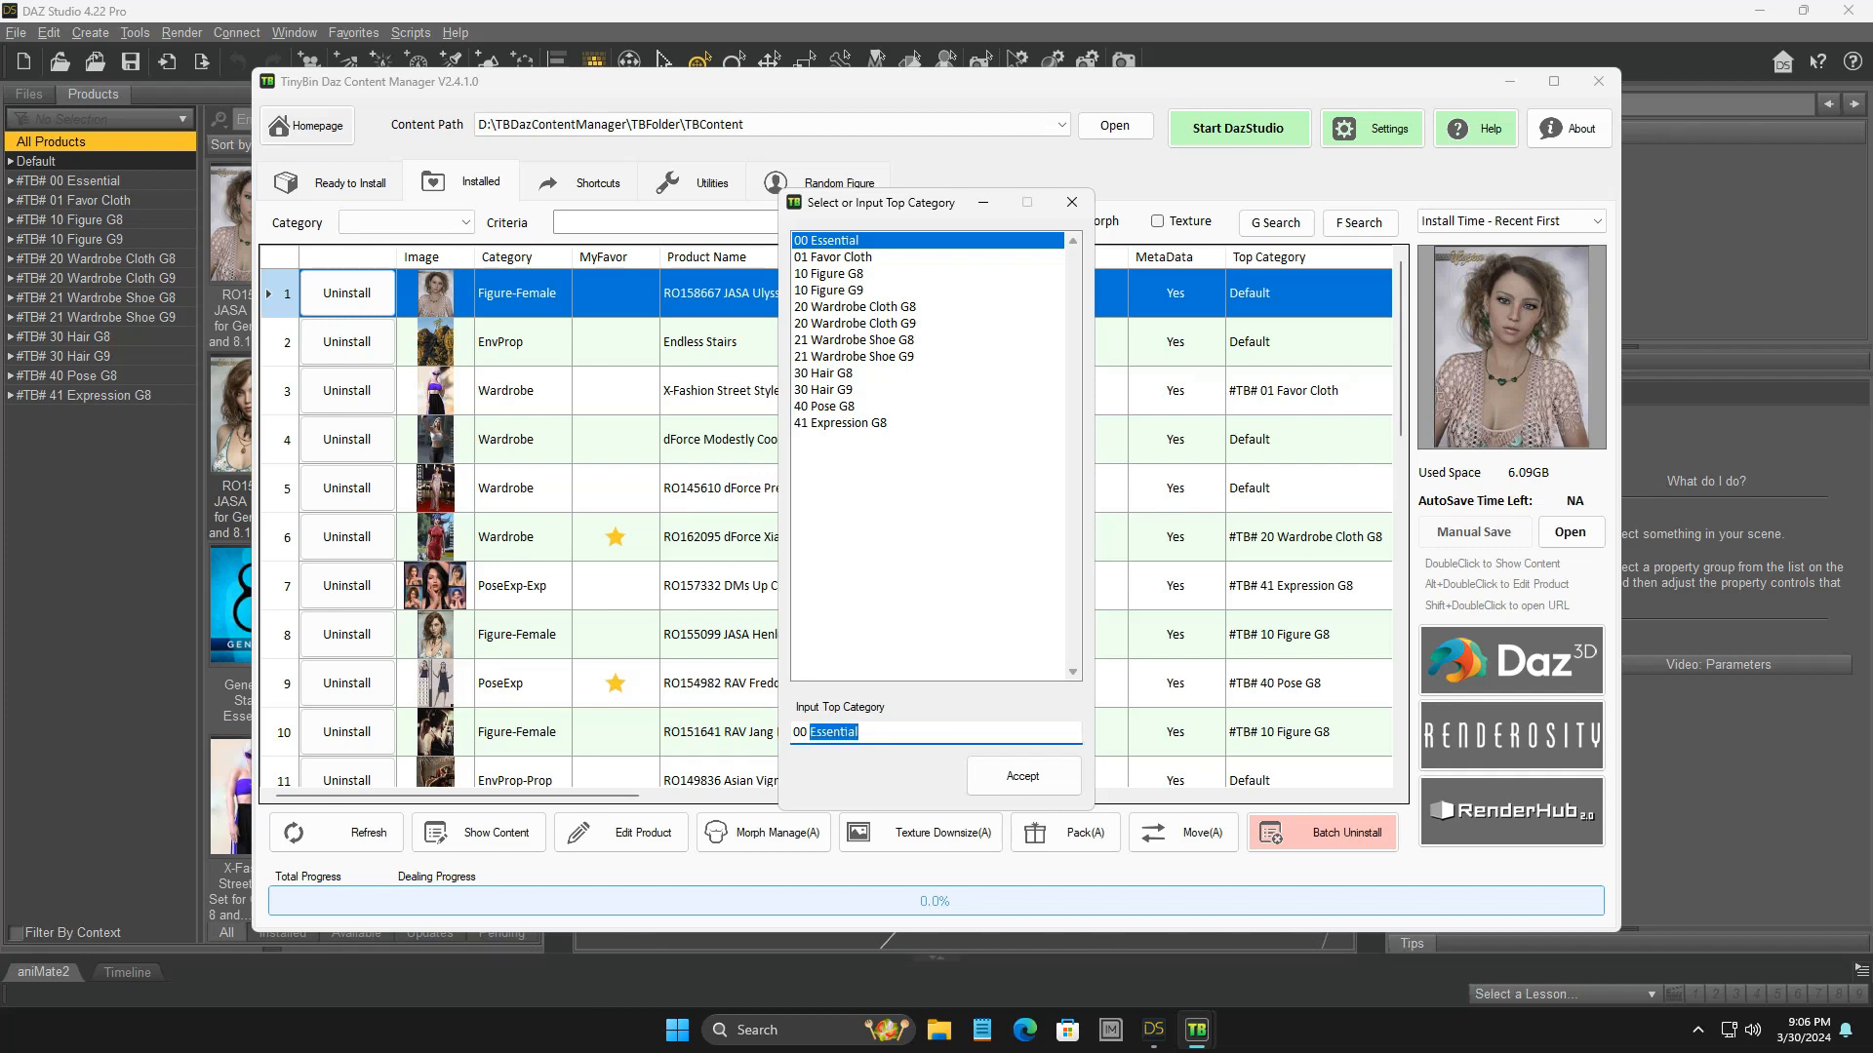
text(Favor Figure)
click(1031, 786)
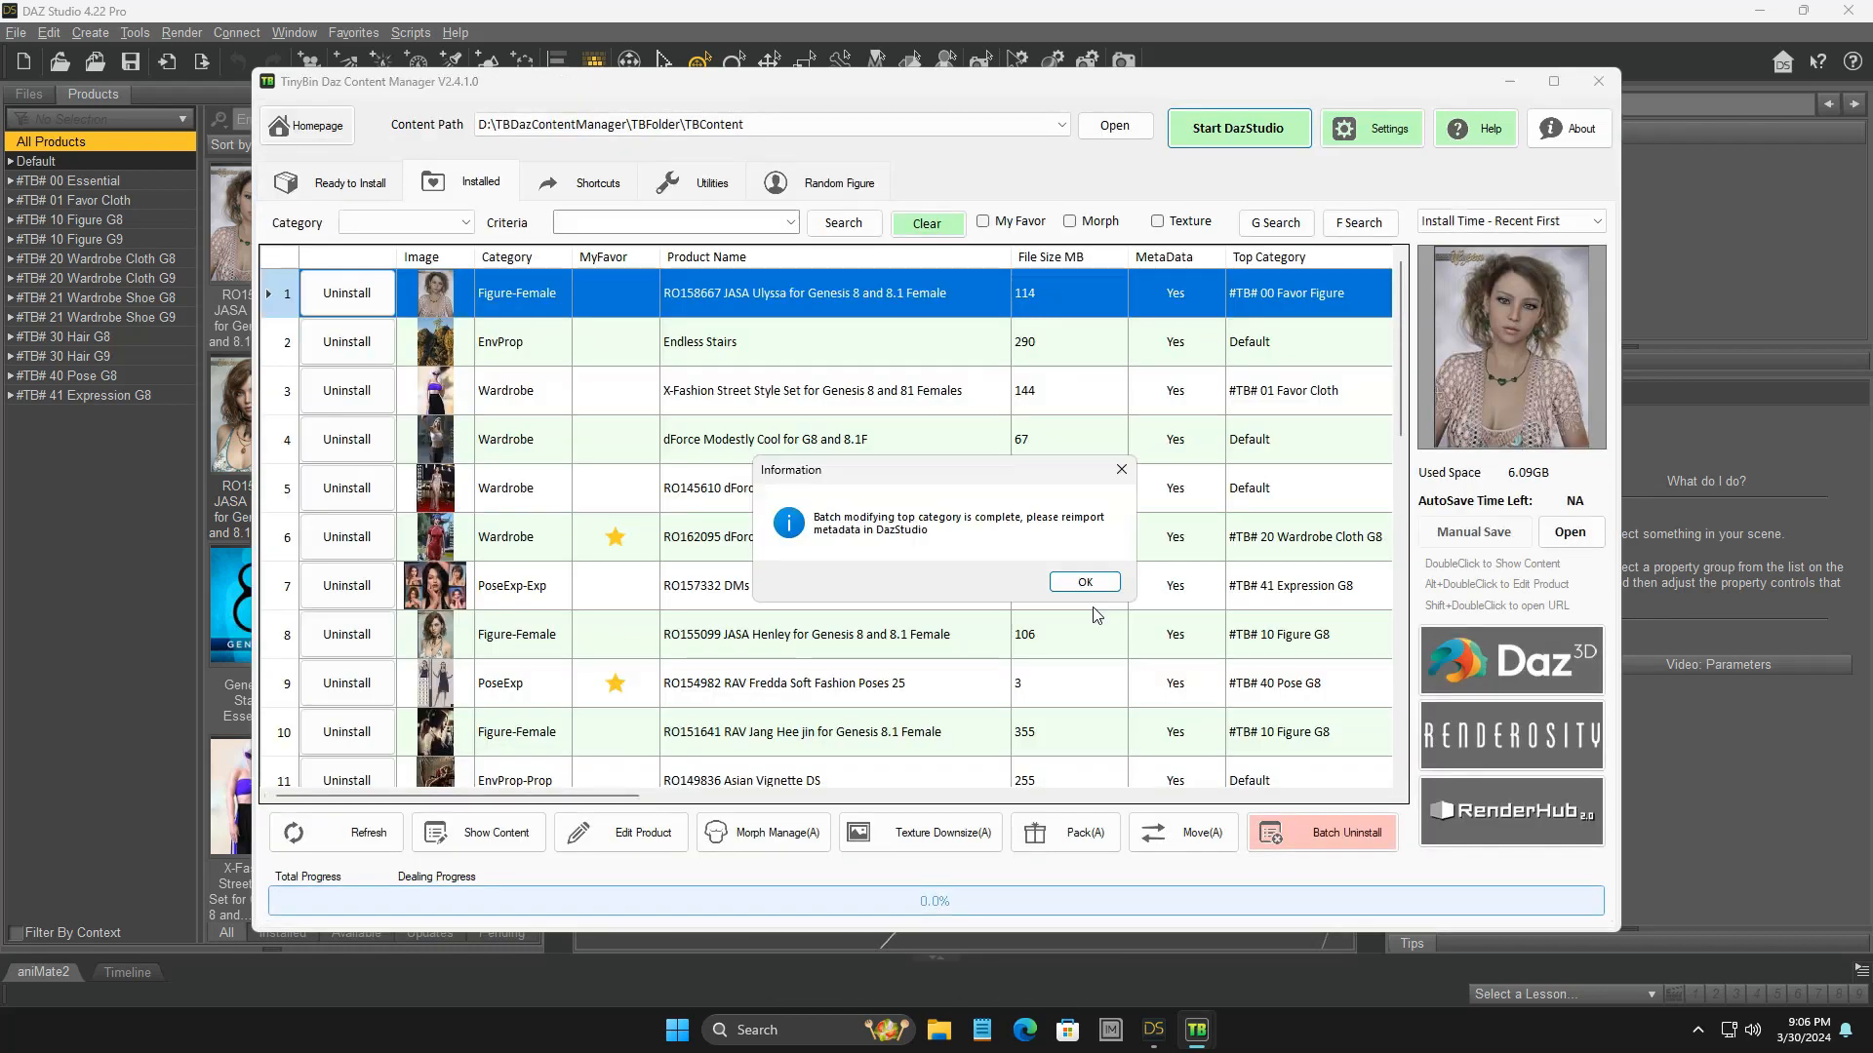
click(1085, 581)
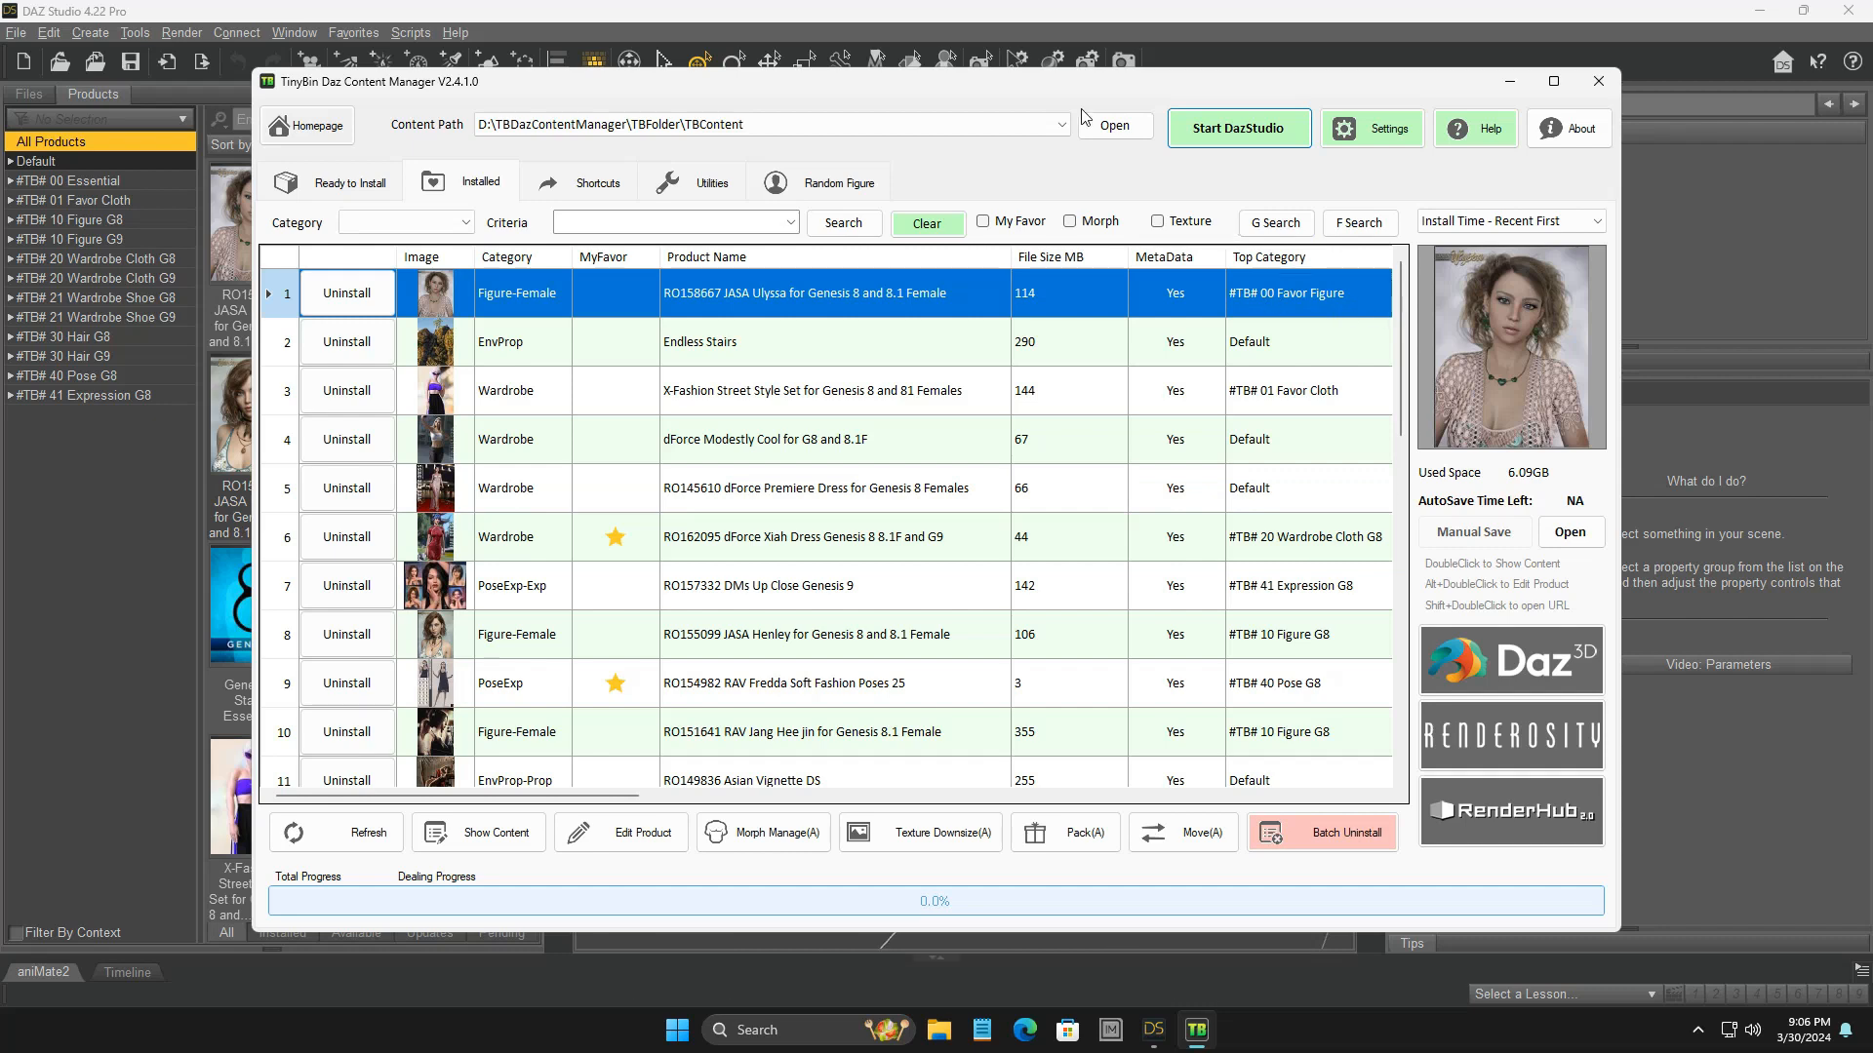
- Switch to DAZ Studio, reimport the metadata with TinyBin Import, and show the #TB# 00 Favor Figure category in Smart Content
click(1149, 14)
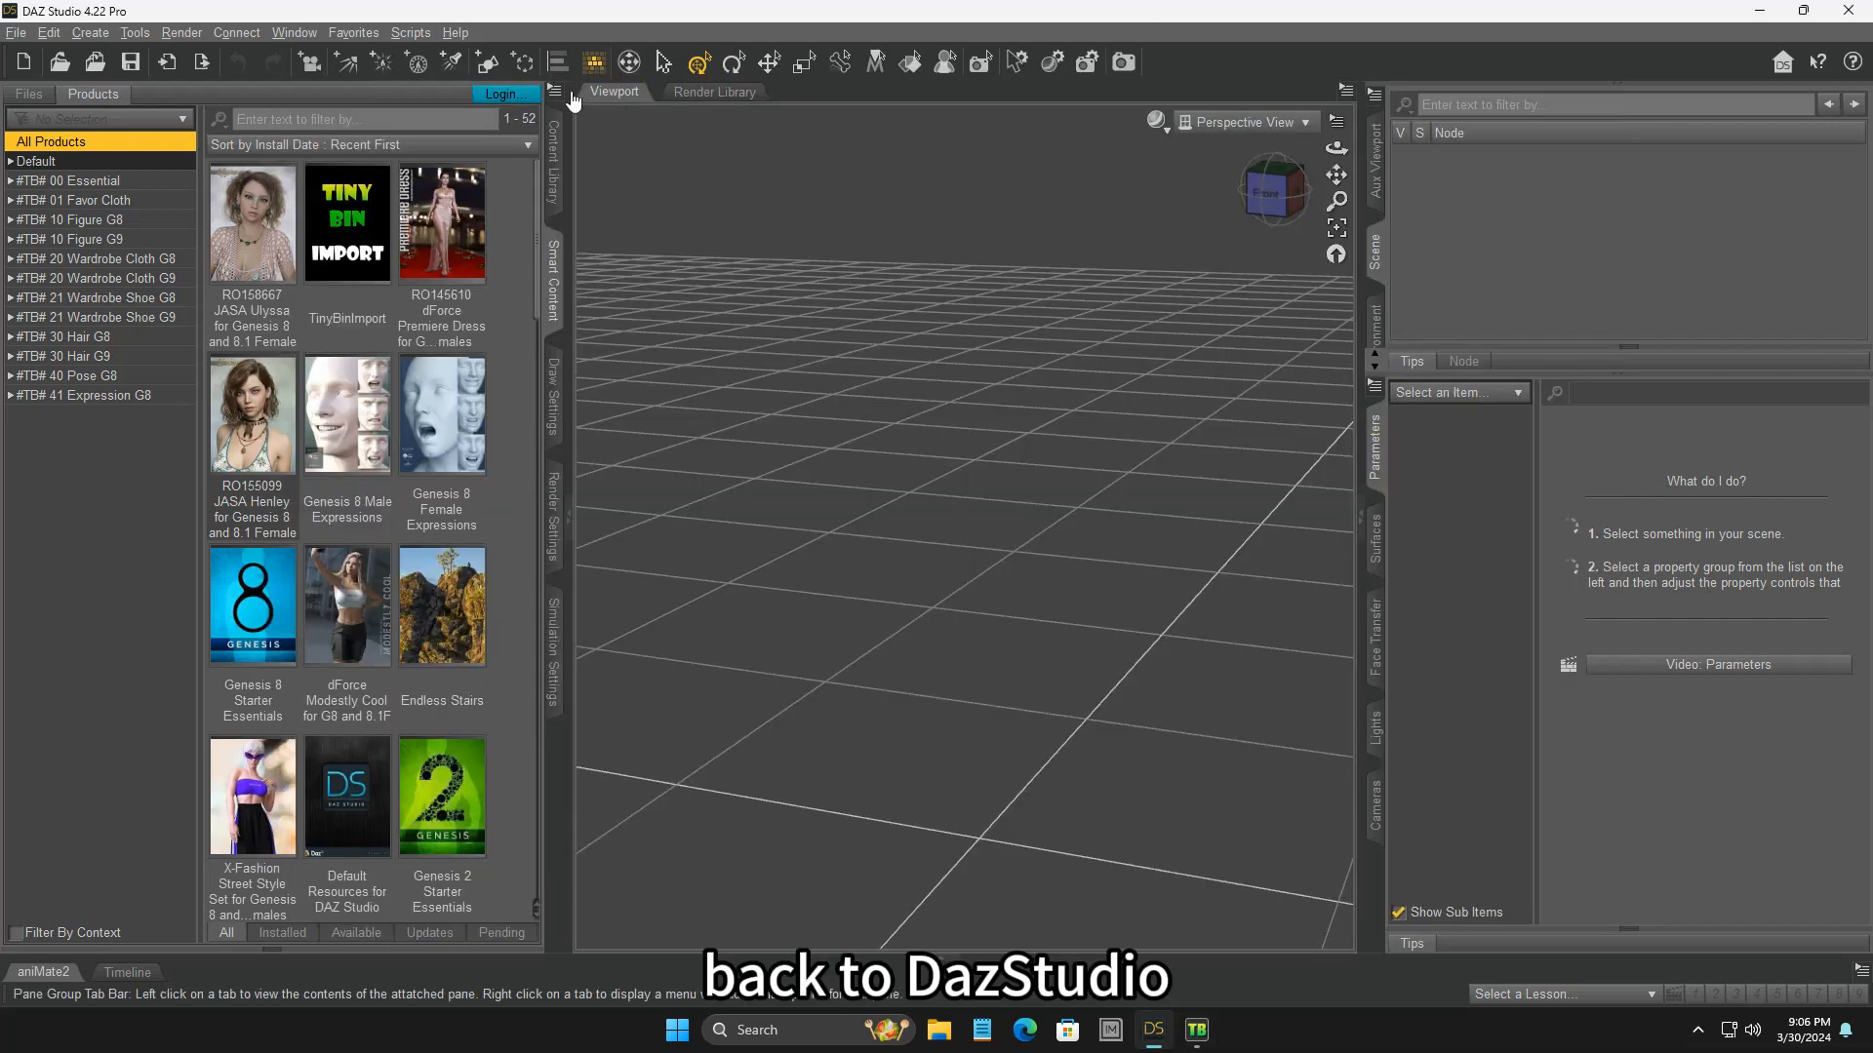
click(415, 33)
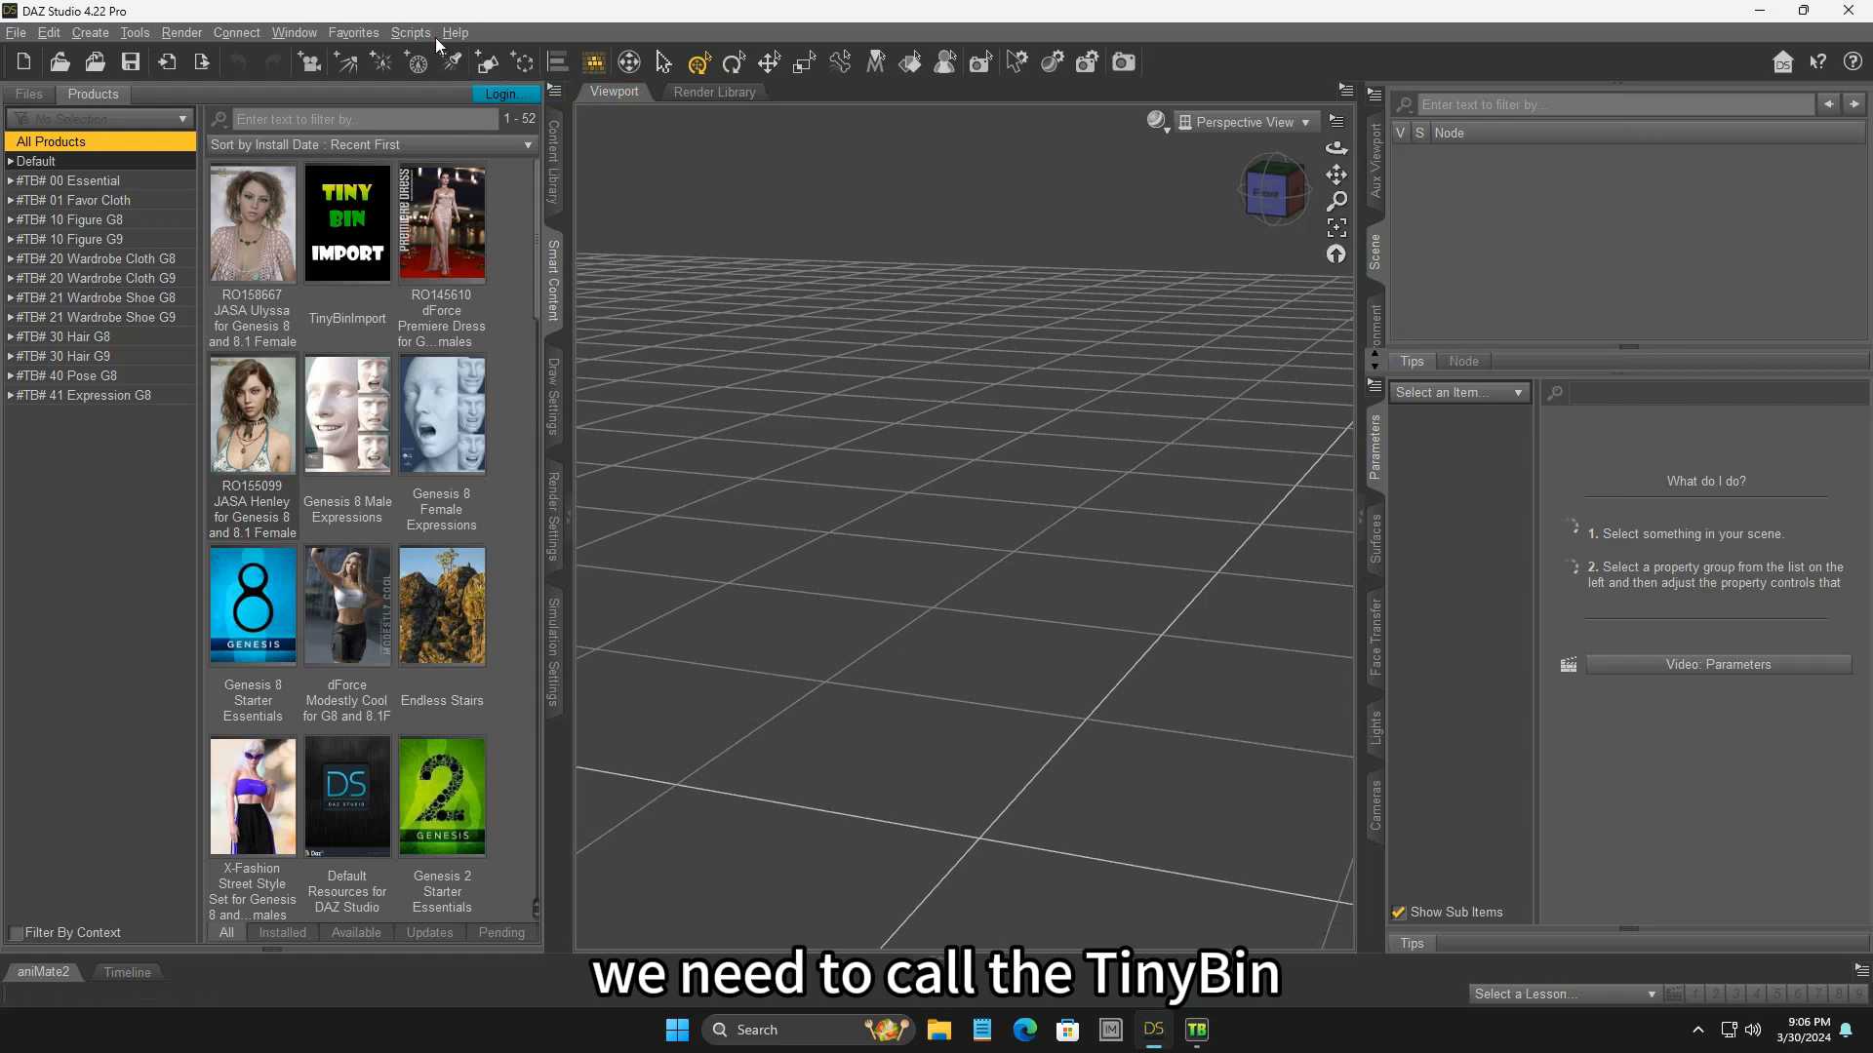
click(449, 59)
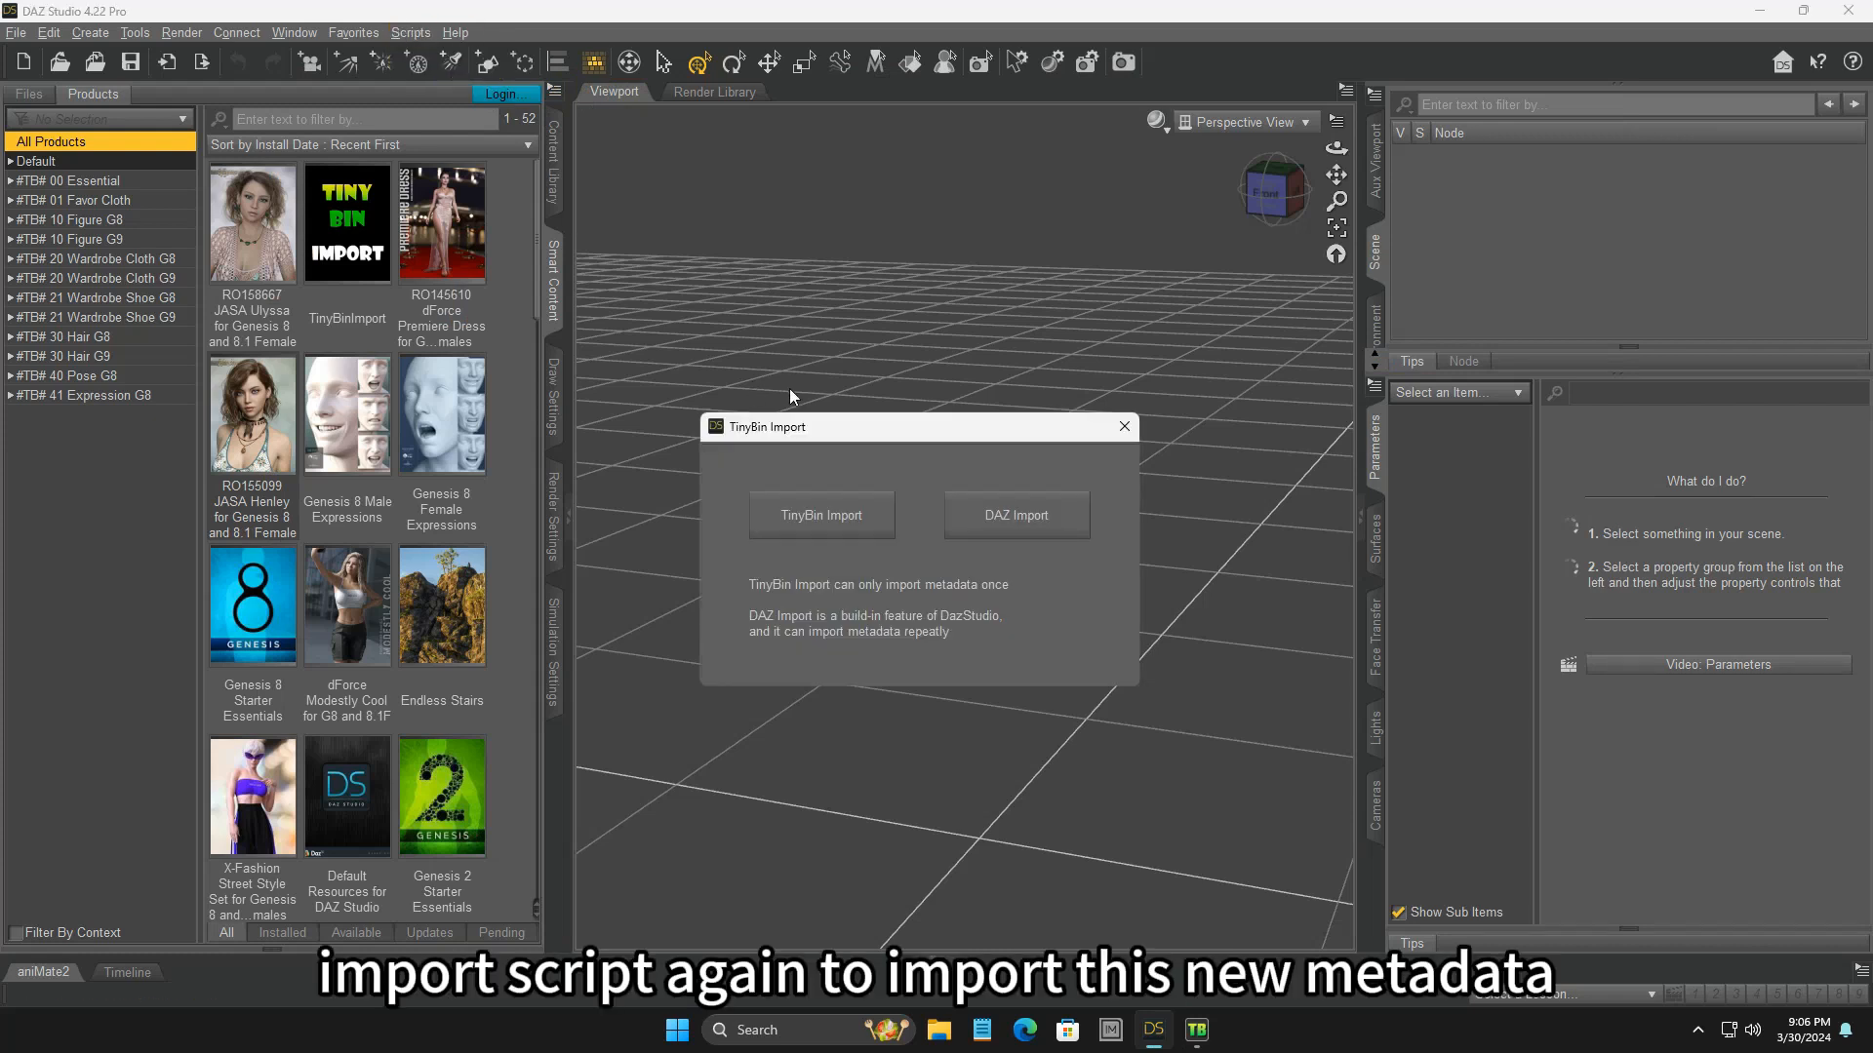
click(864, 514)
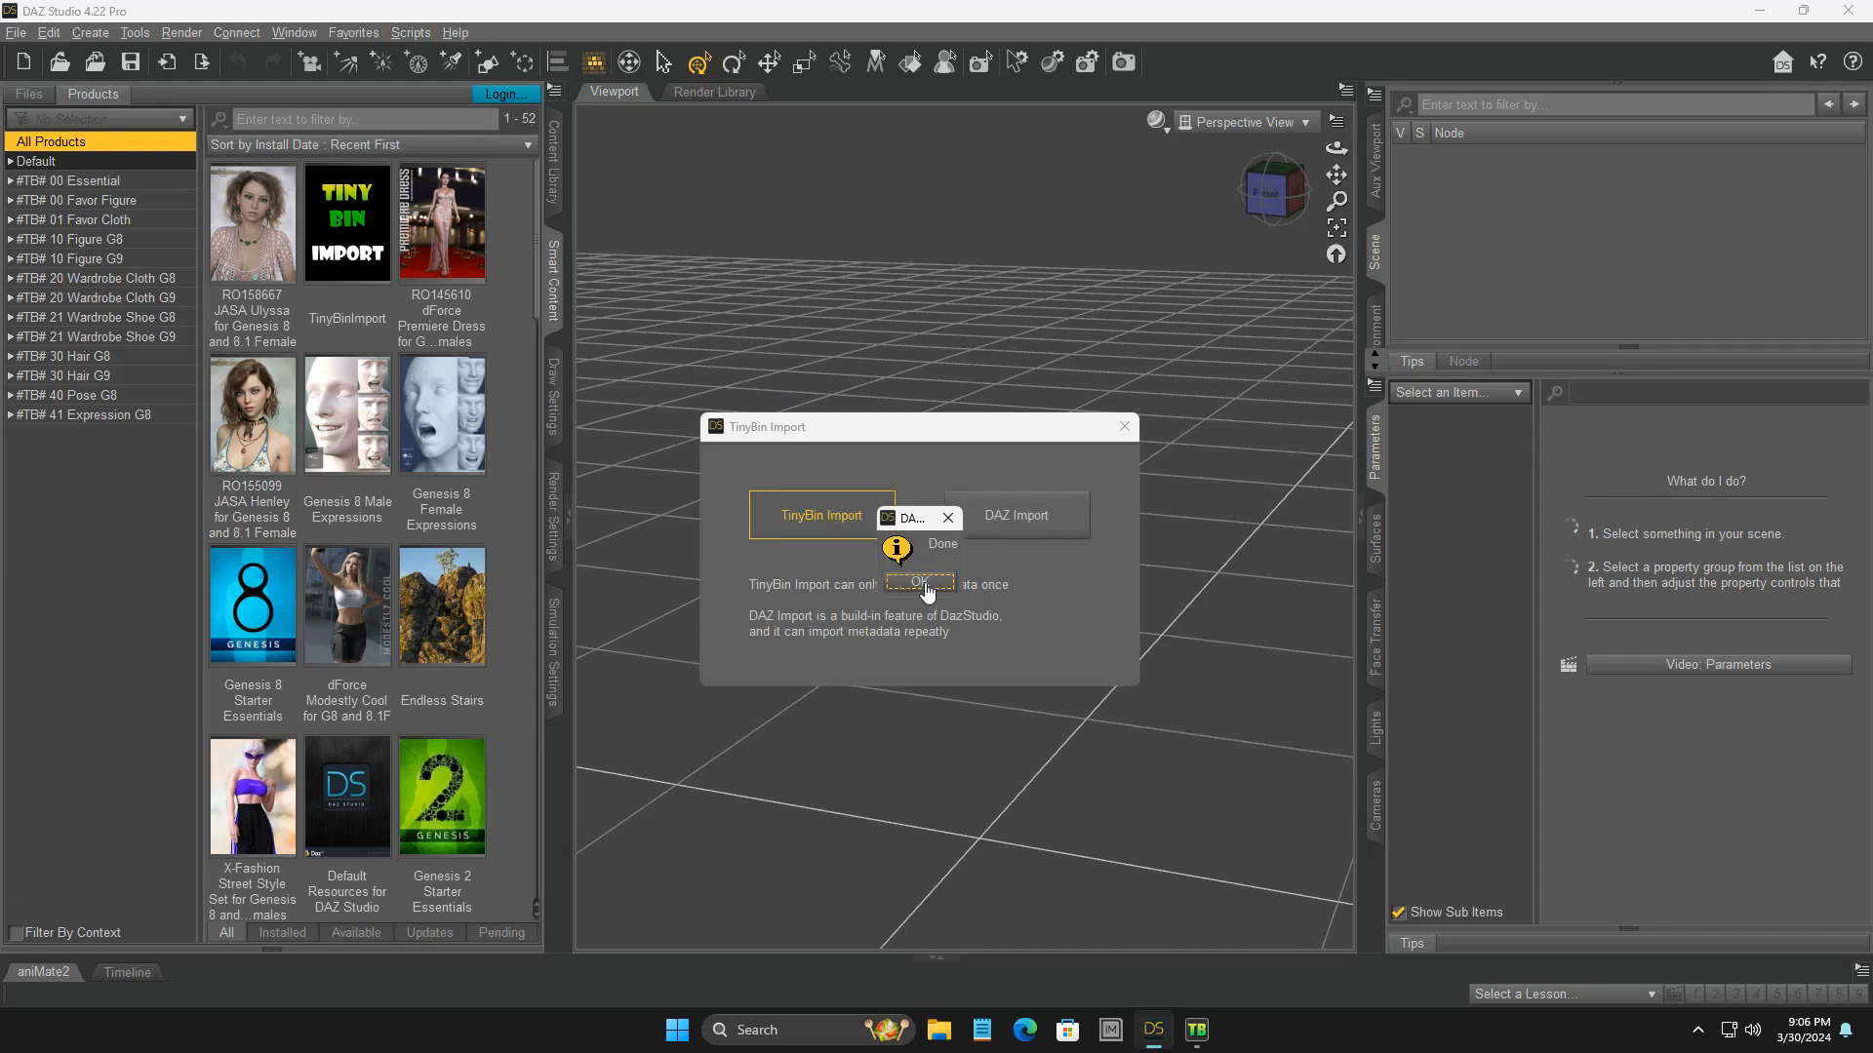
click(1124, 427)
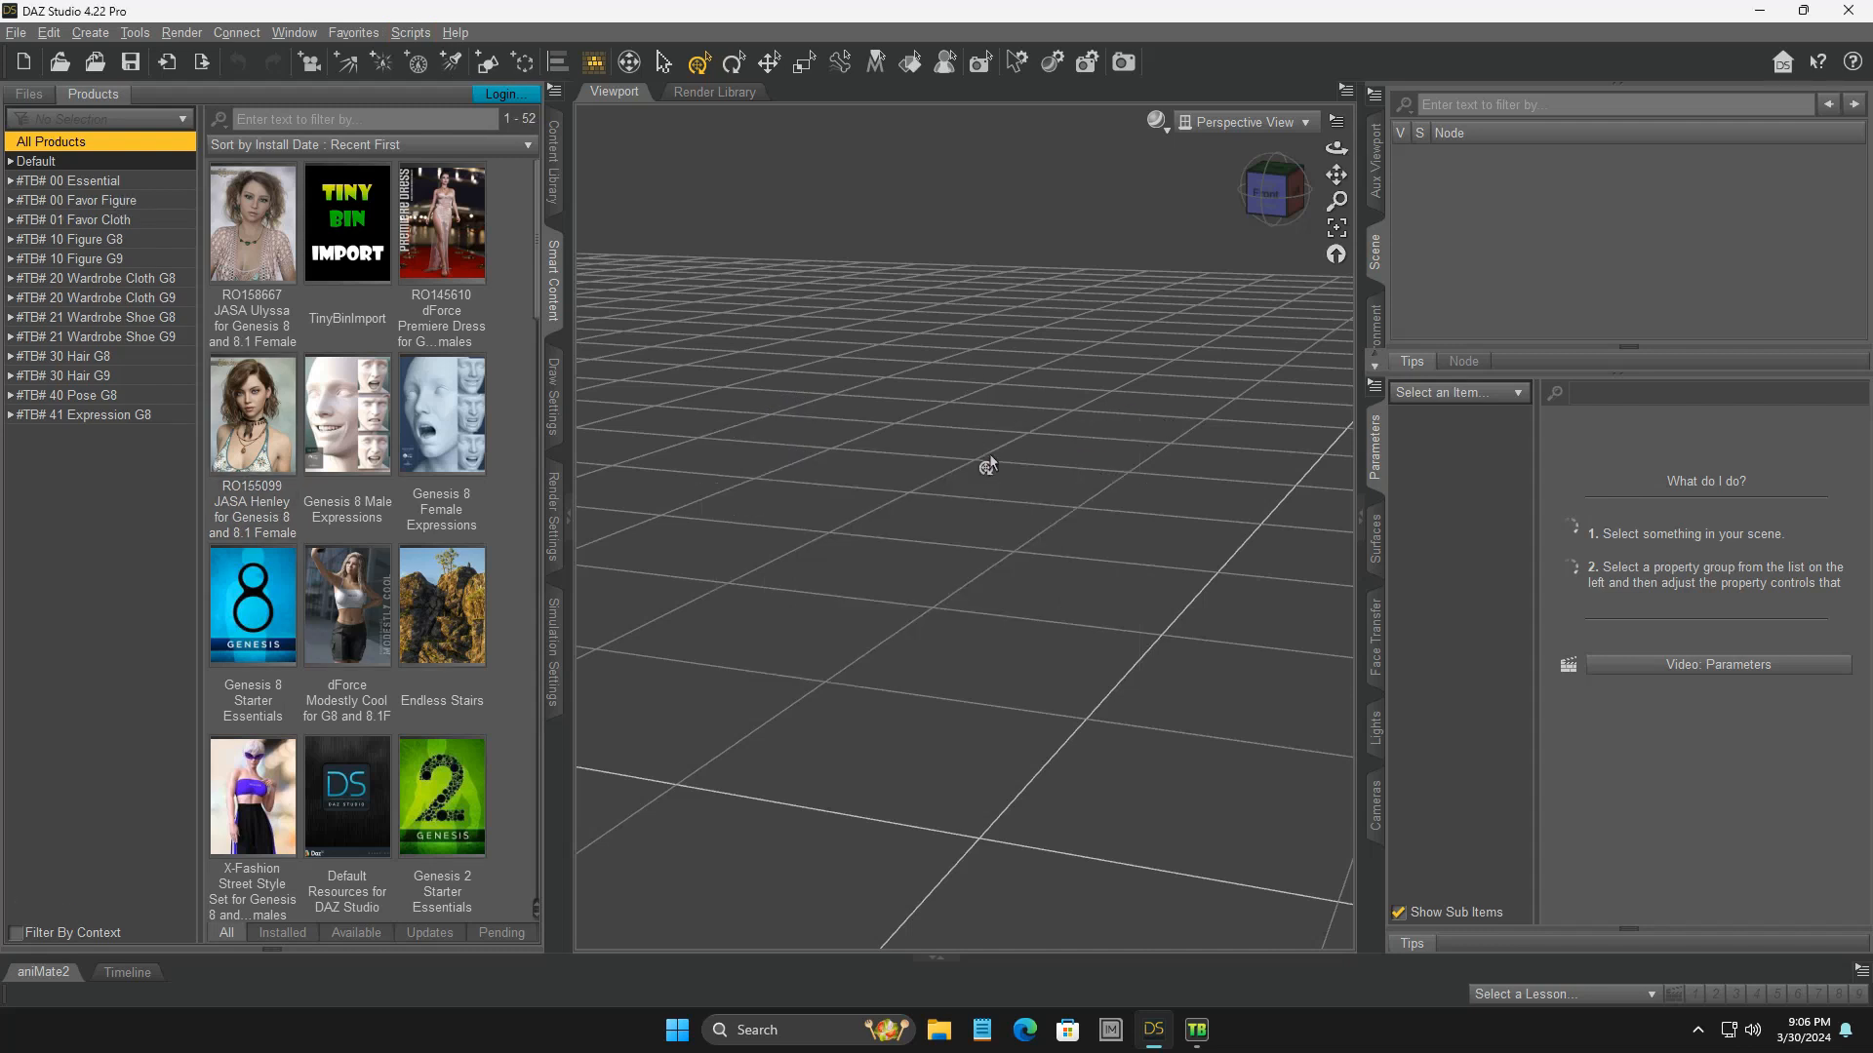
click(153, 206)
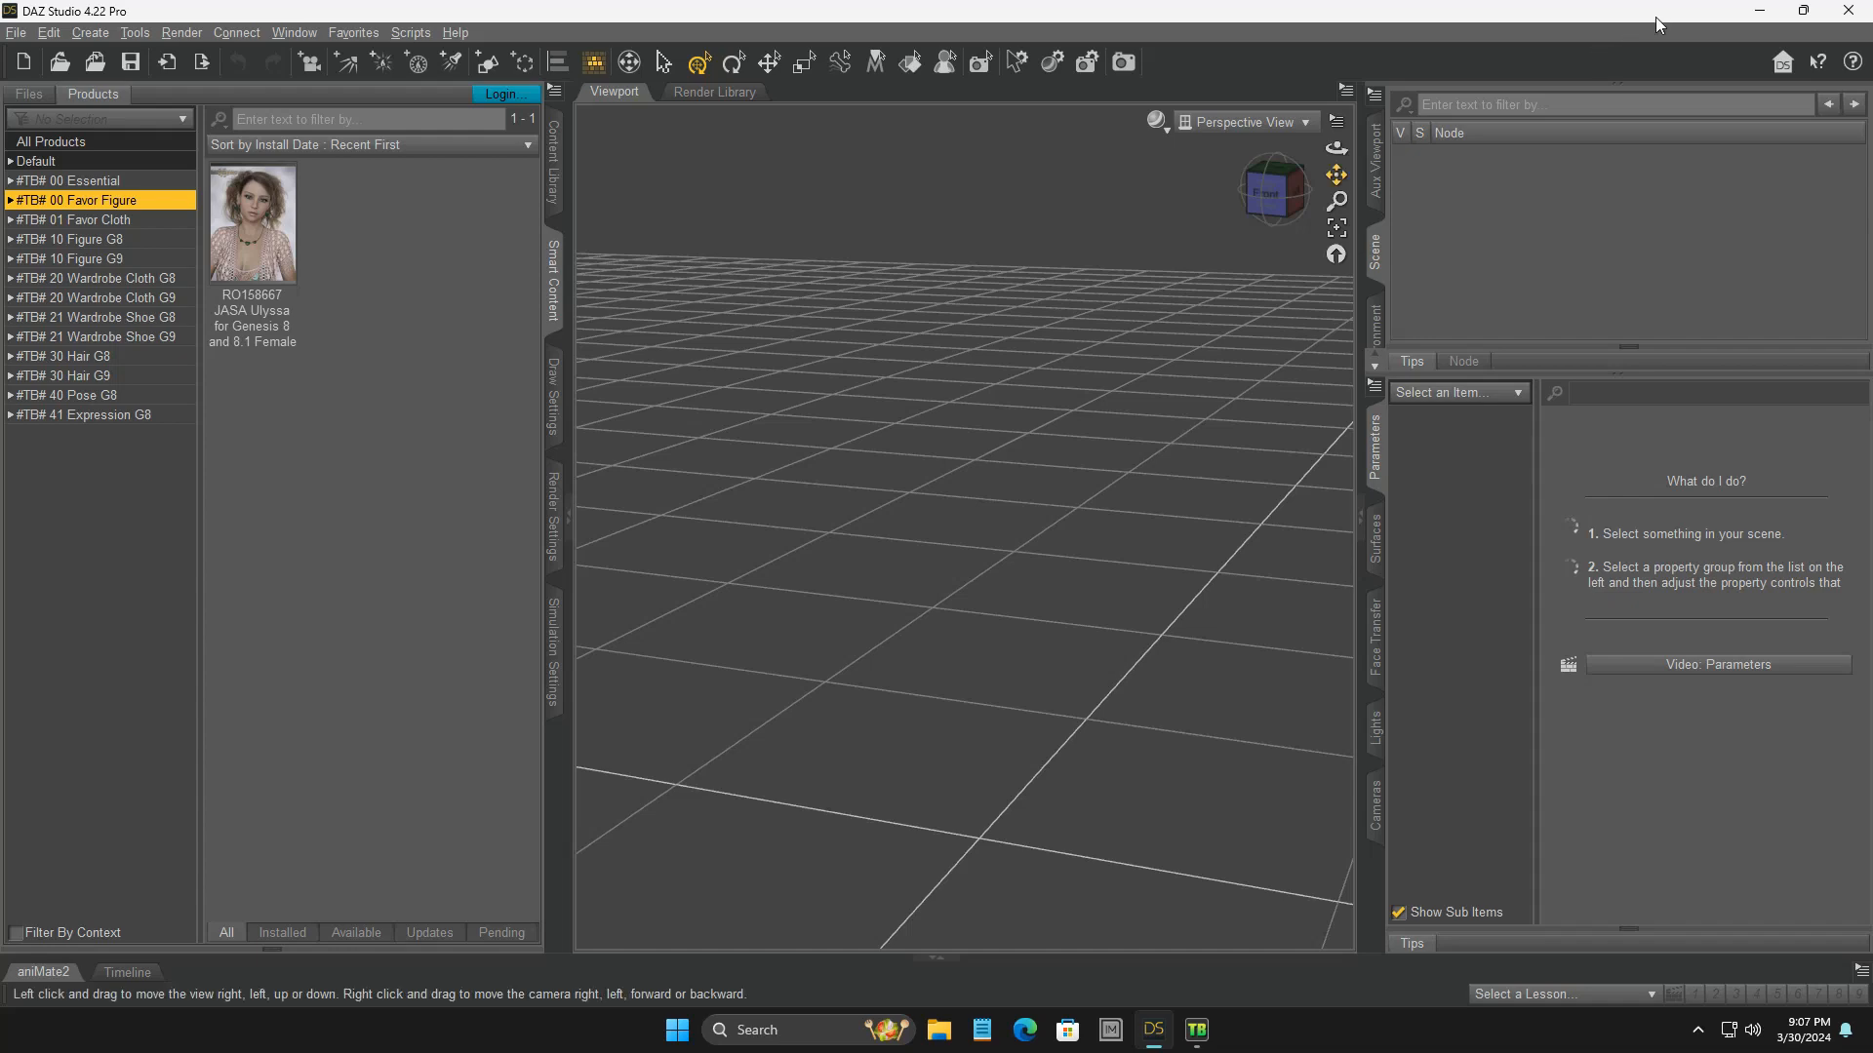
- Switch to TinyBin Daz Content Manager and examine the JASA Ulyssa product's info, file table and Smart Content tree
click(1198, 1032)
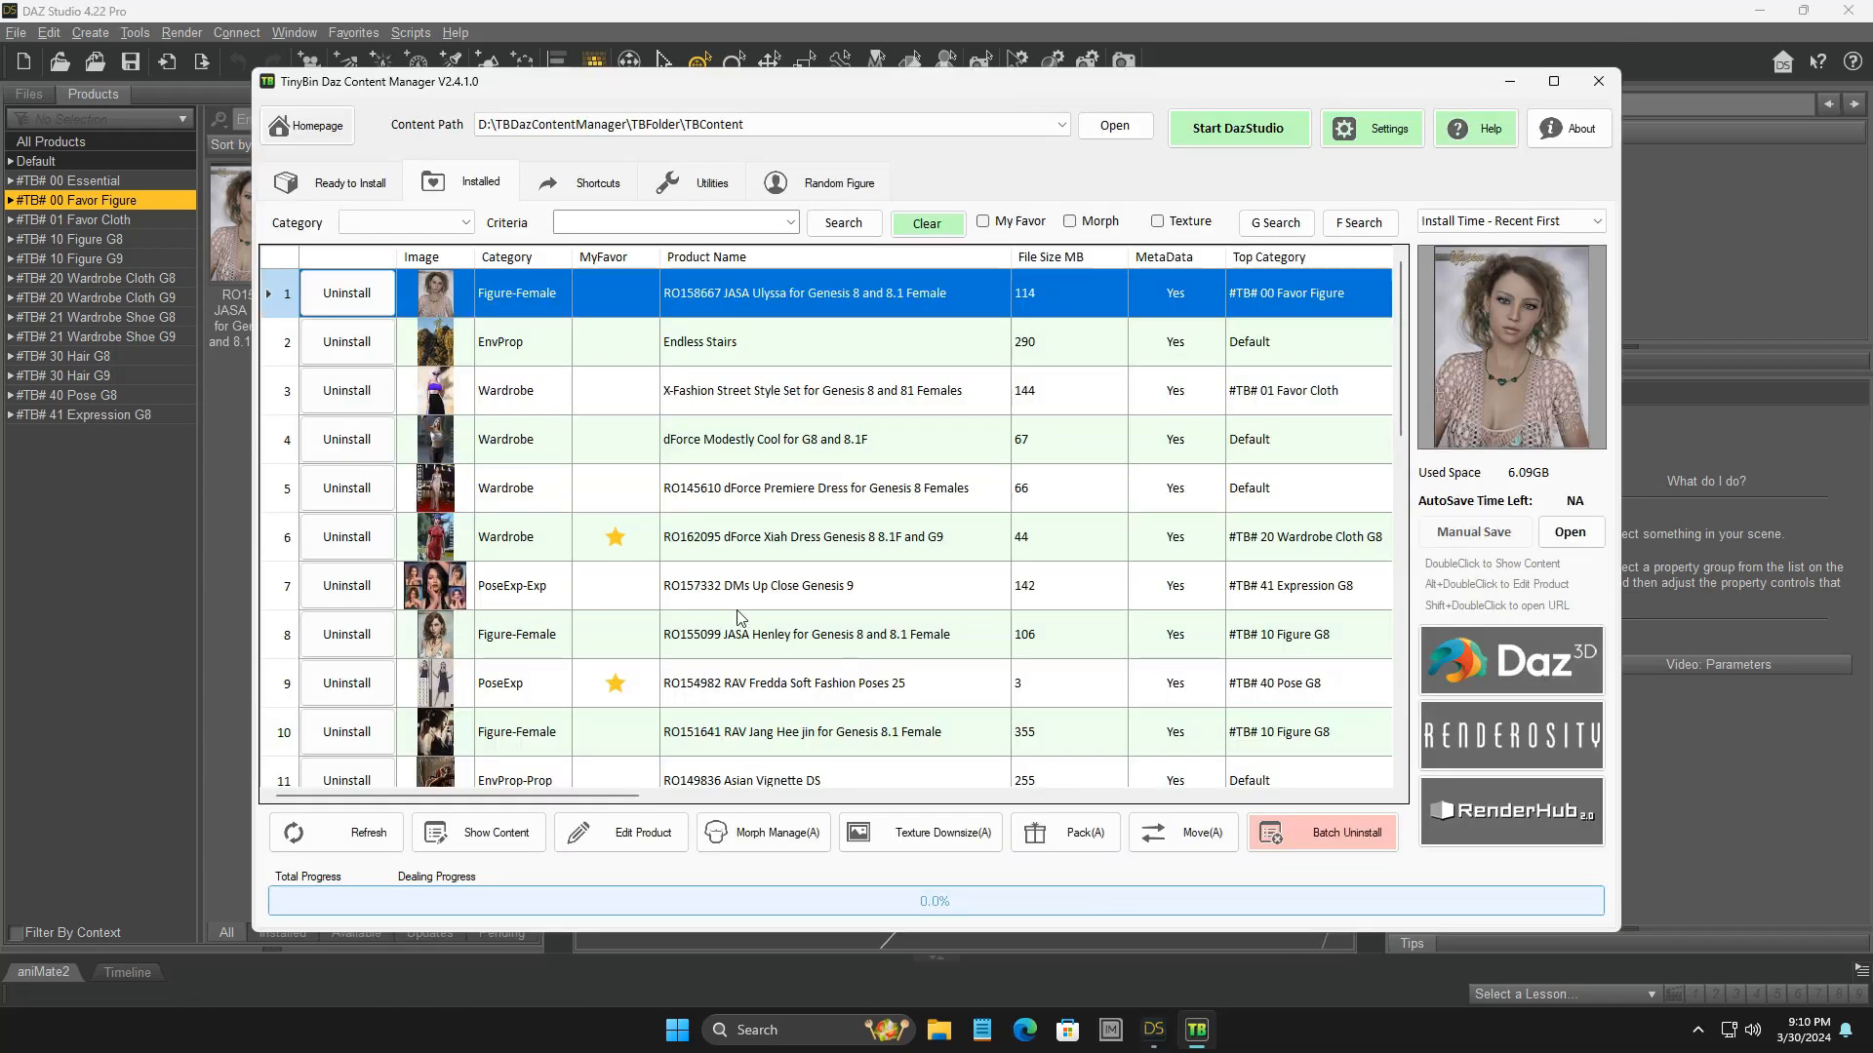
double_click(850, 313)
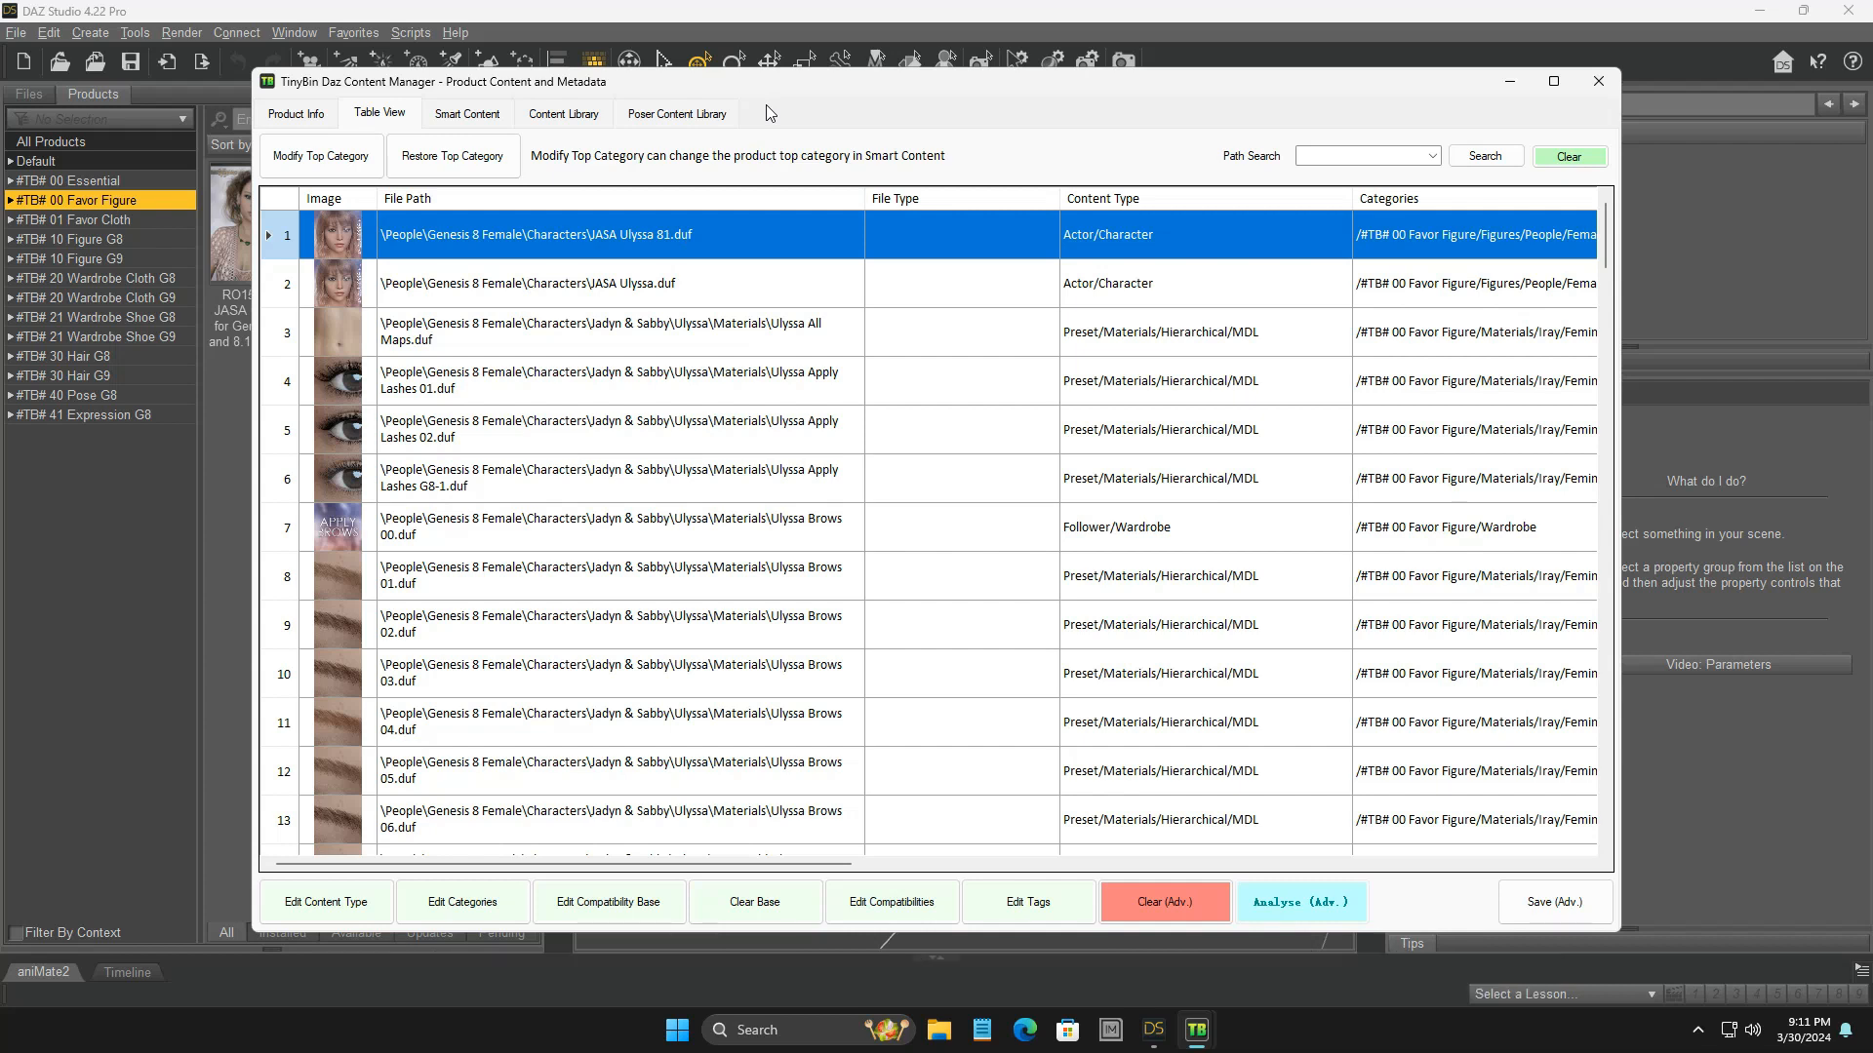
click(311, 114)
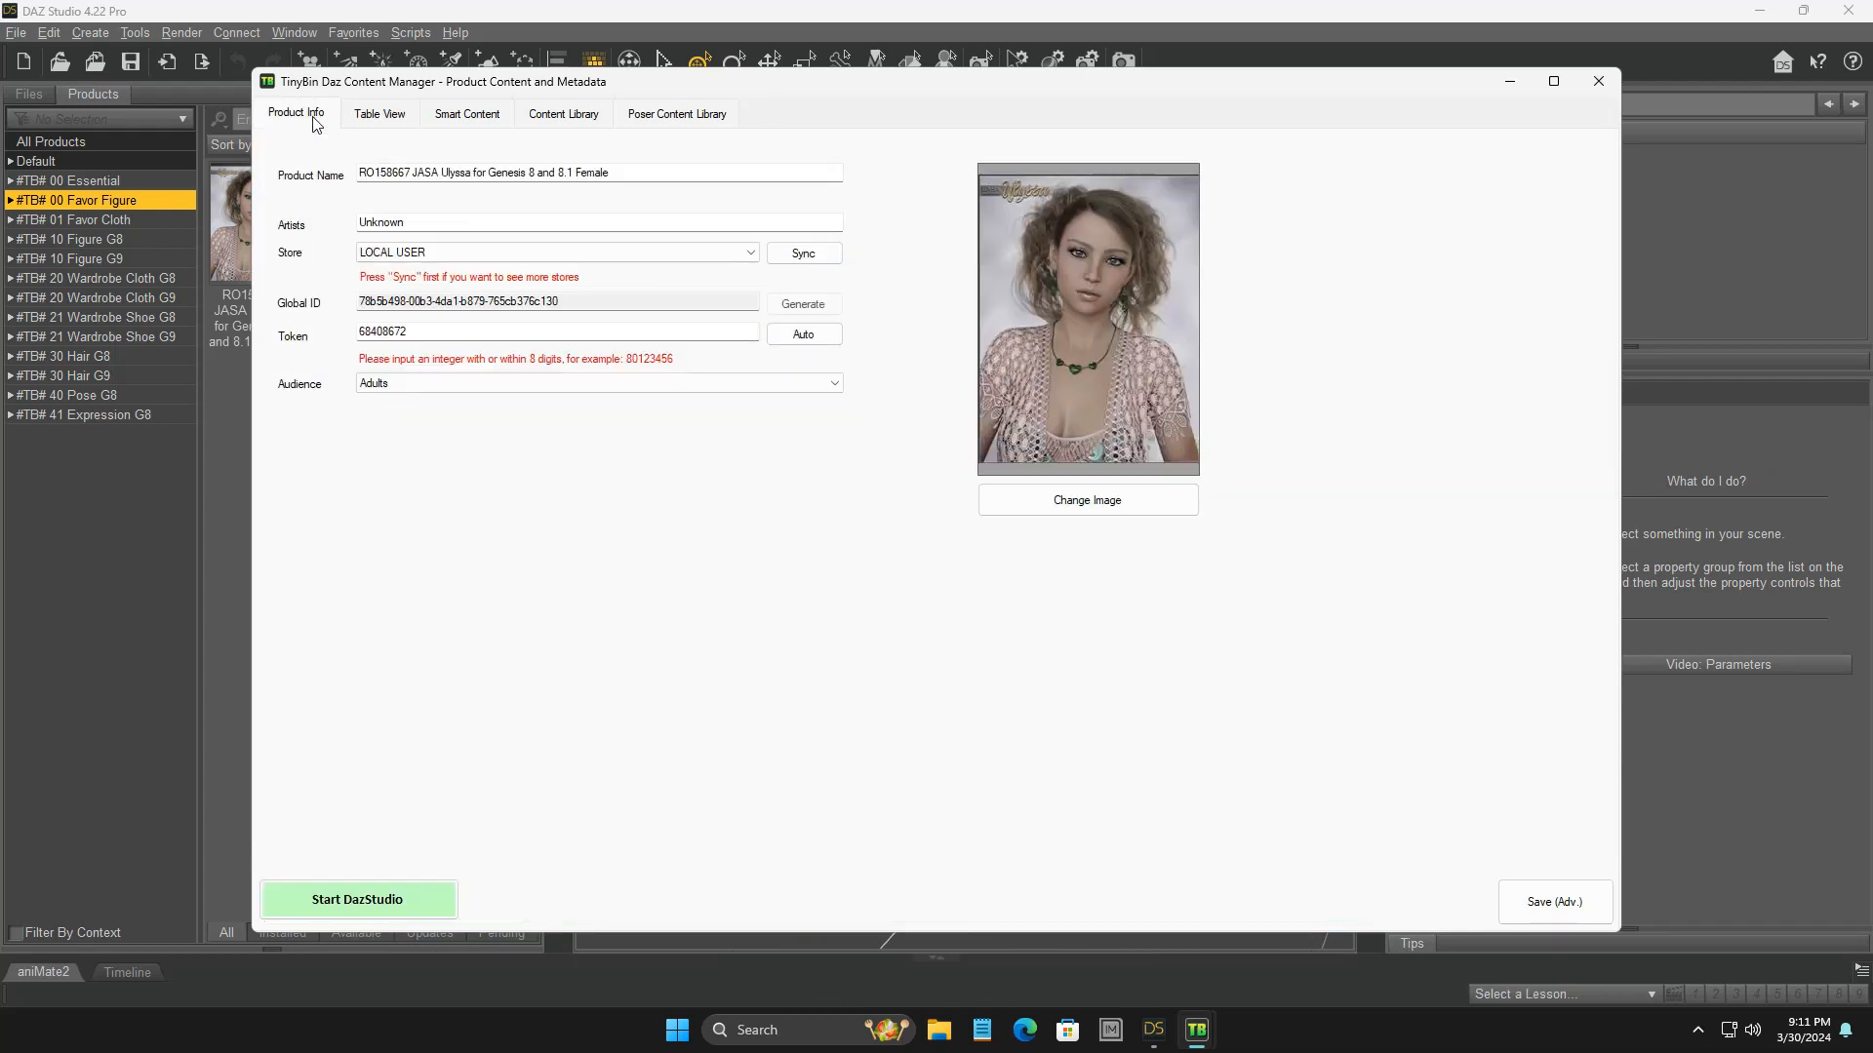
click(390, 114)
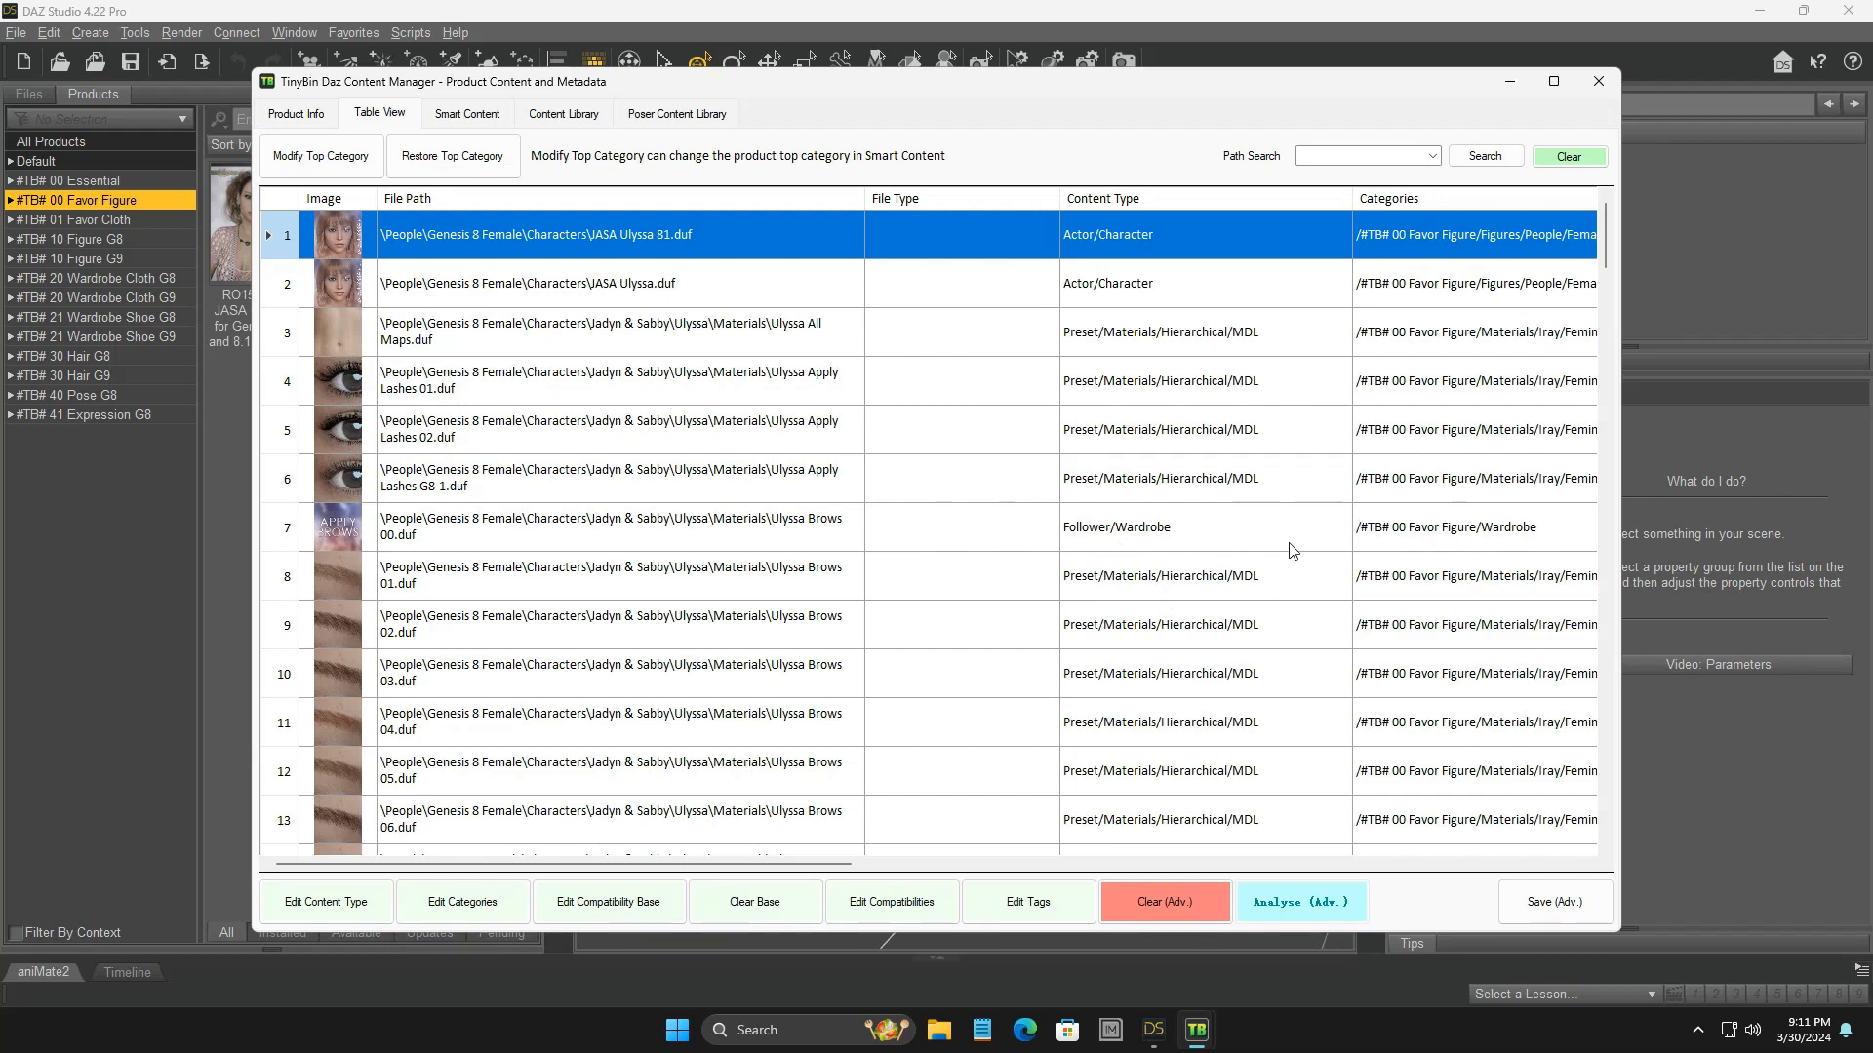
click(492, 117)
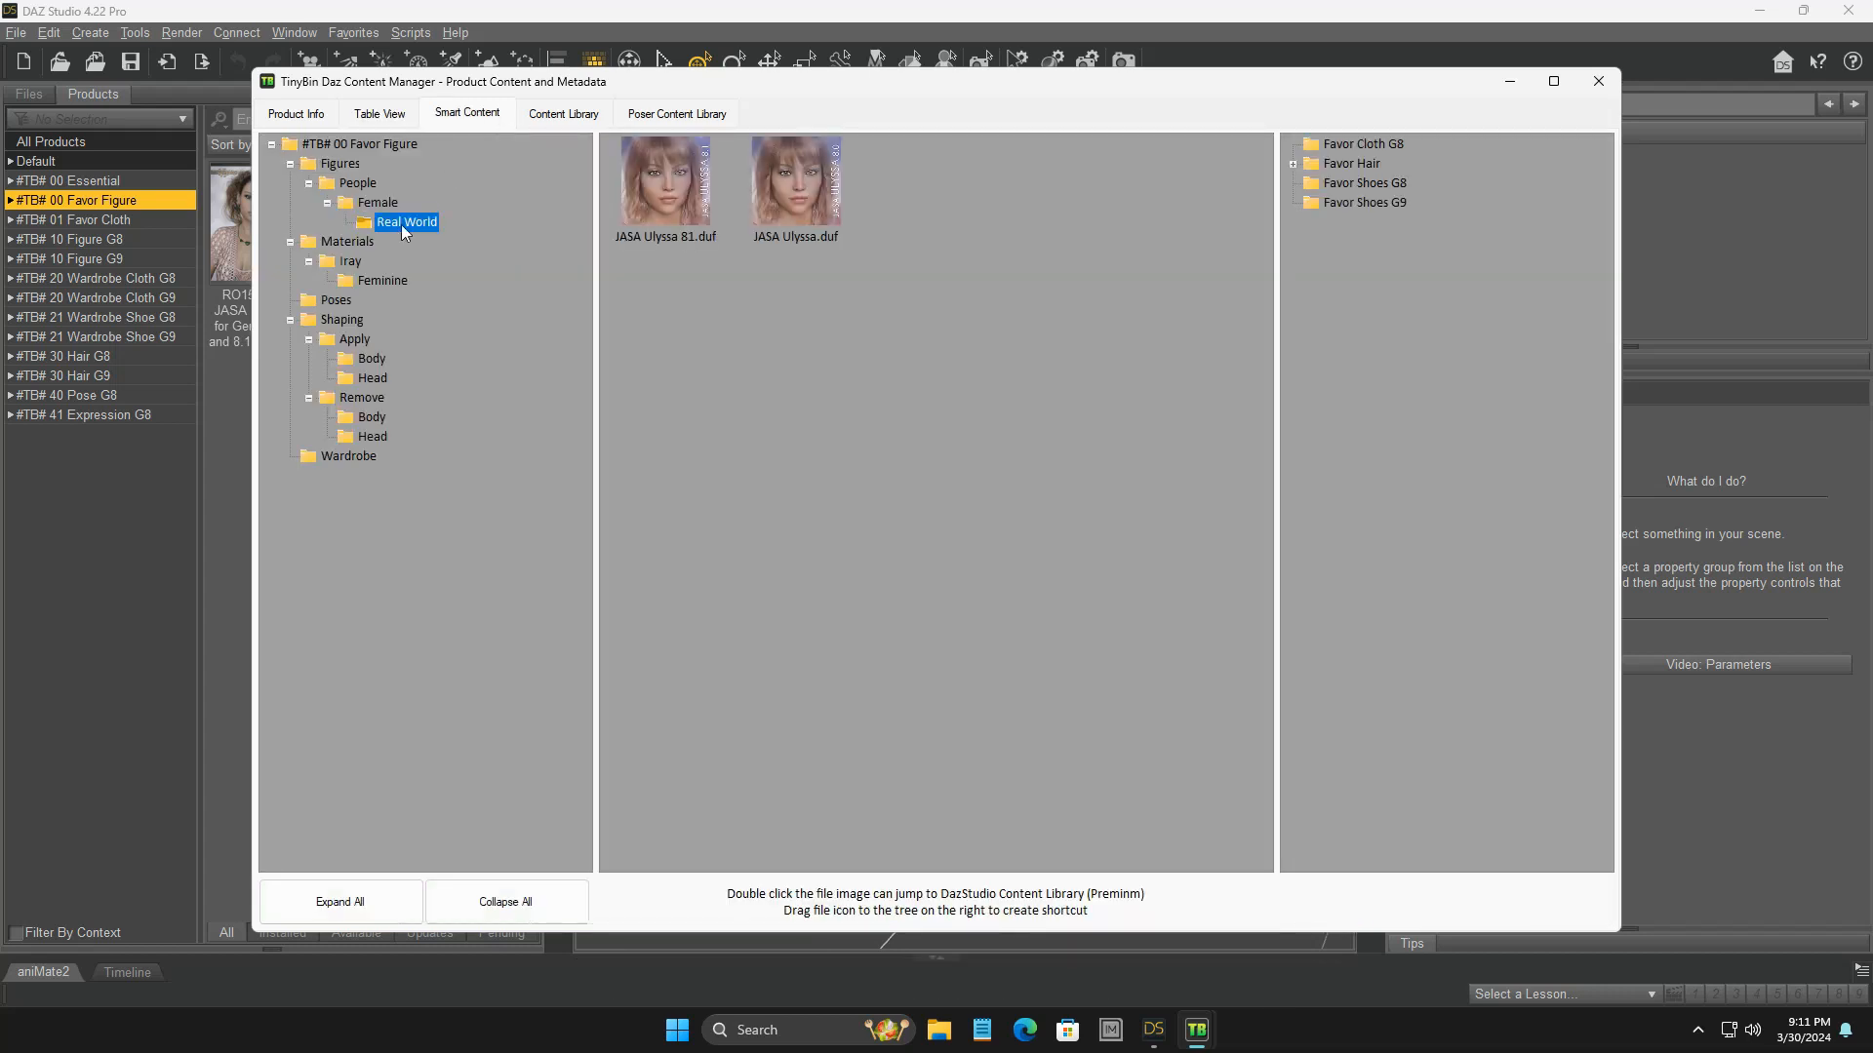
- Examine the JASA Ulyssa product's Content Library and Poser Content Library hierarchies, including the Ulyssa folder's files, and close the product content window
click(577, 115)
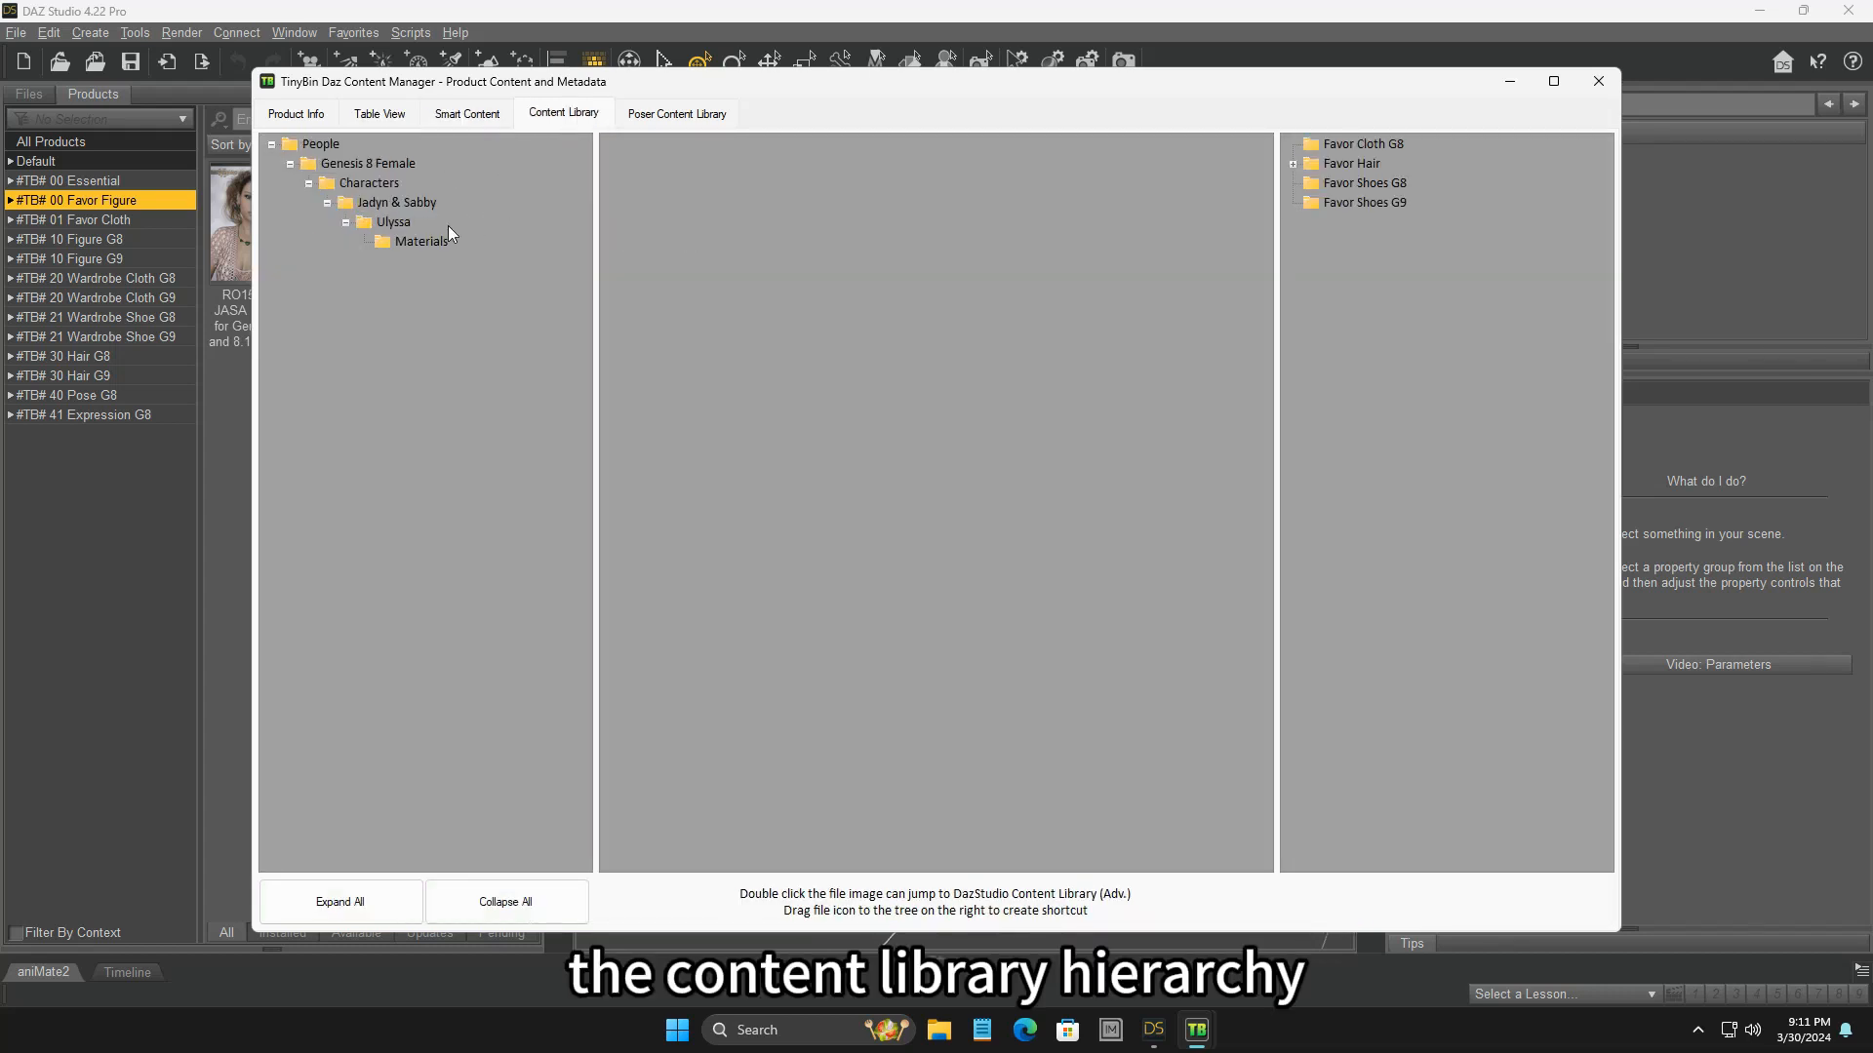
click(408, 205)
click(398, 222)
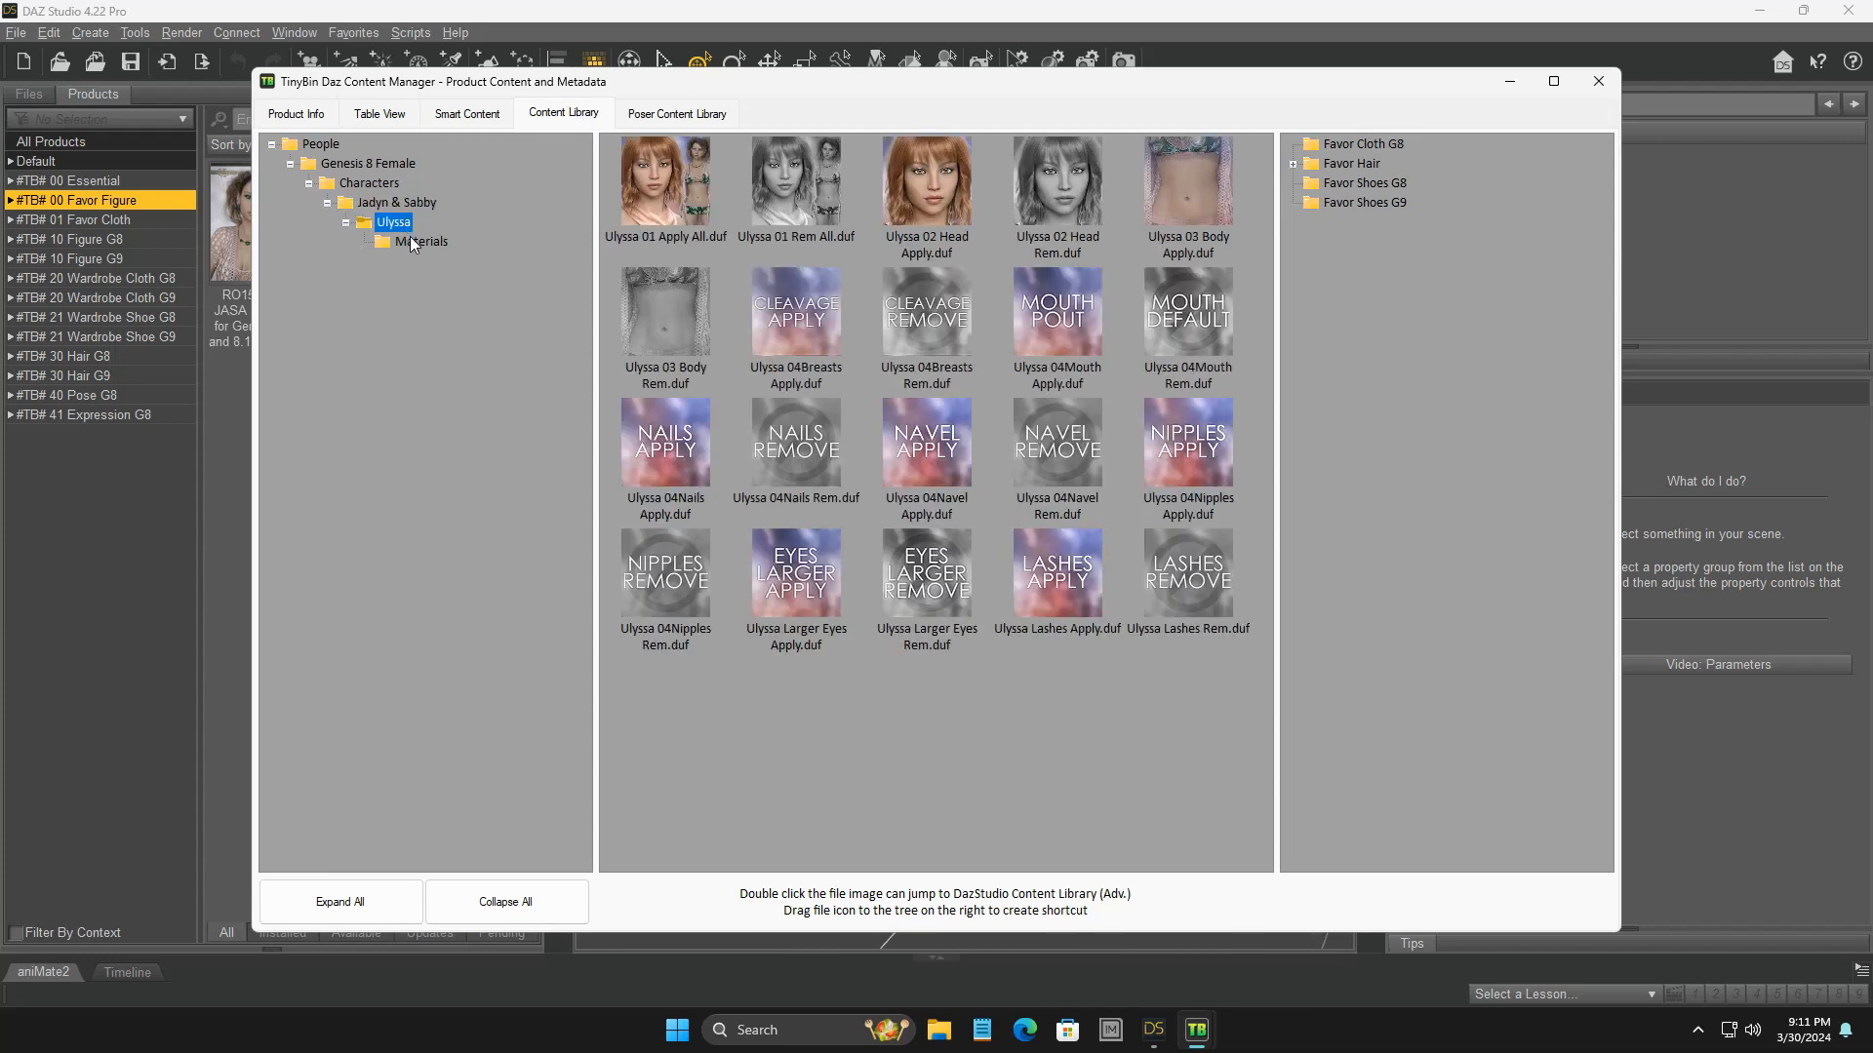
click(661, 117)
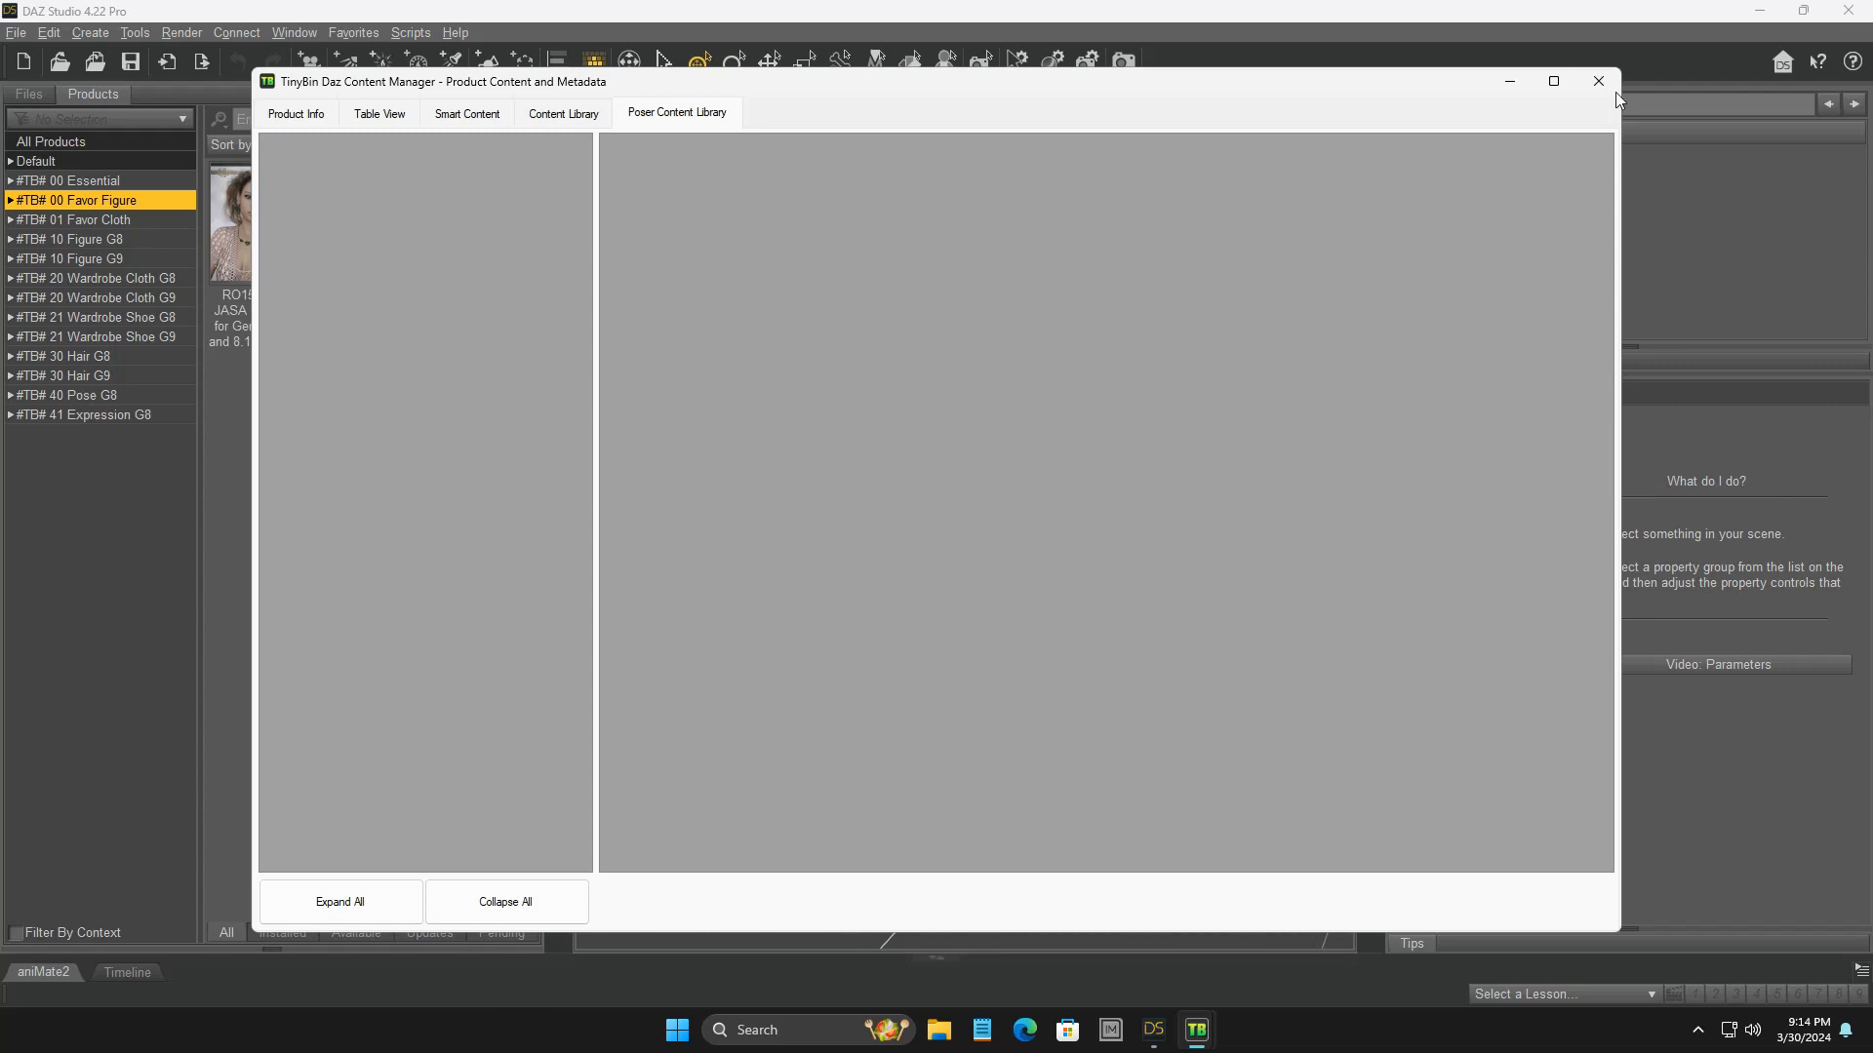
click(1601, 81)
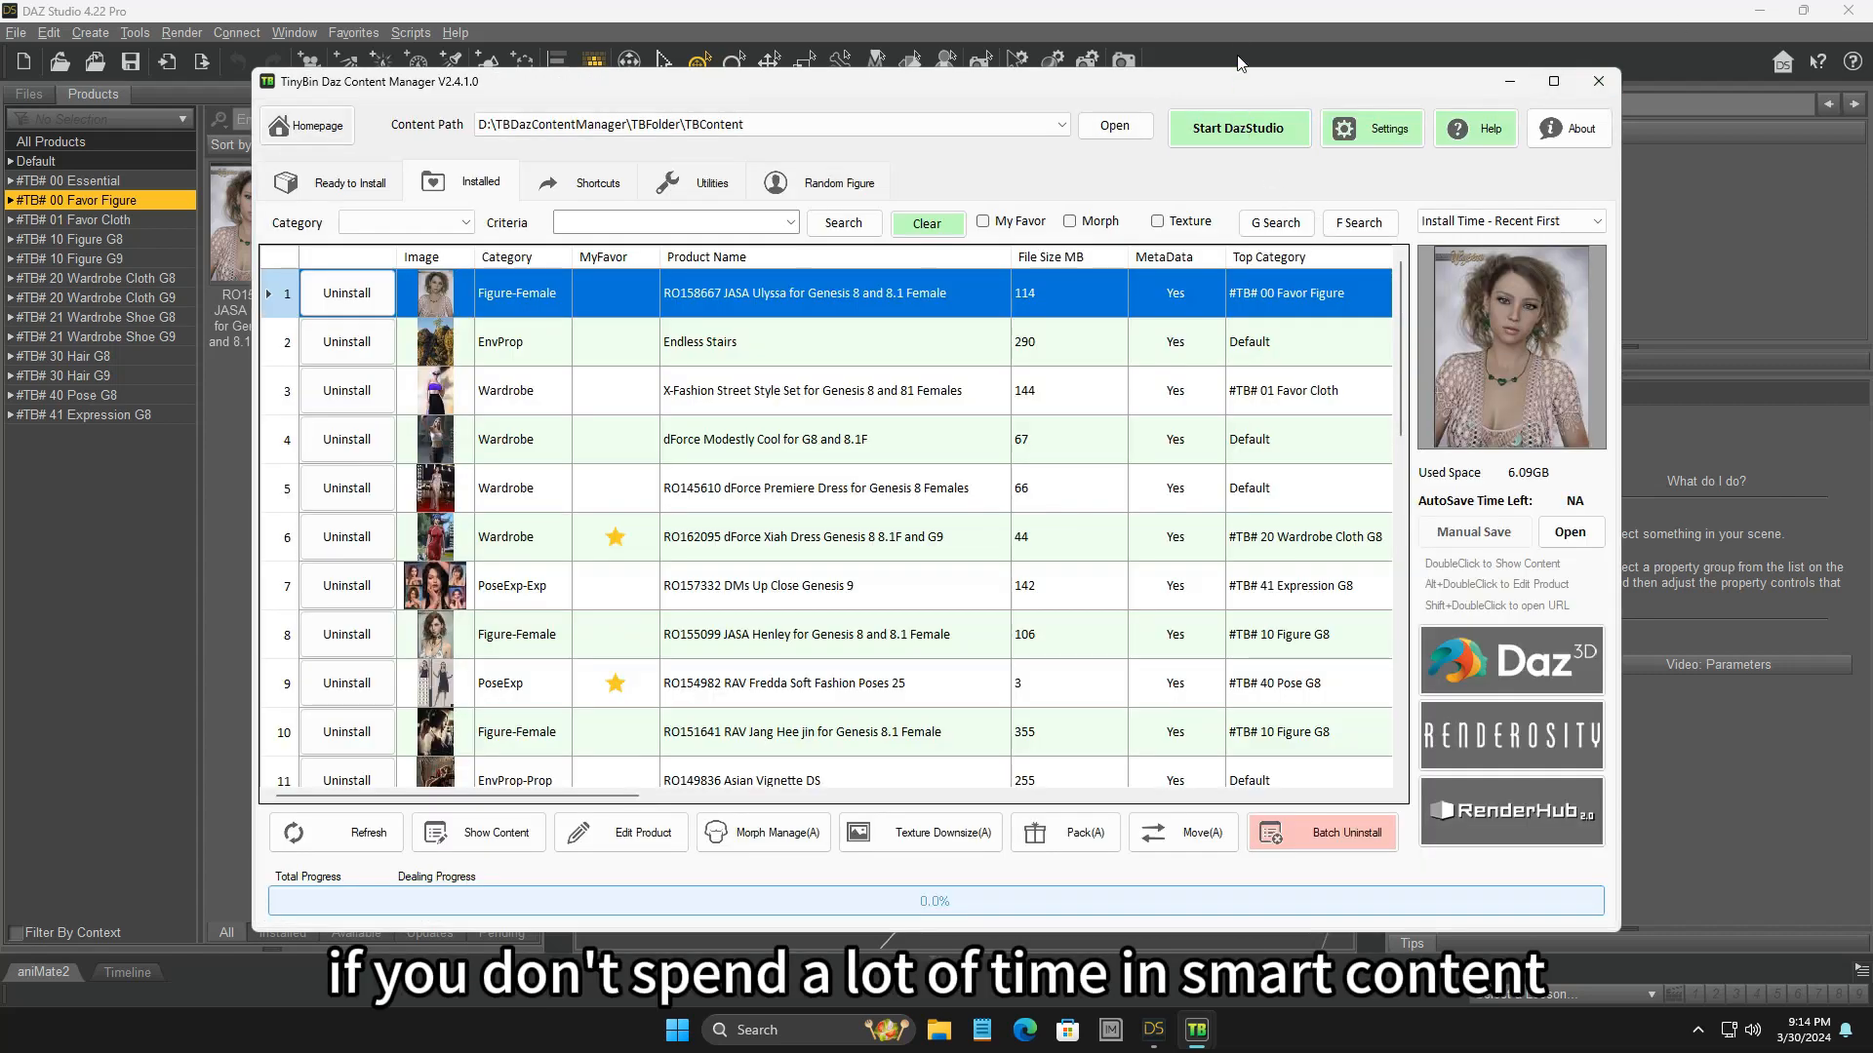
- Show DAZ Studio's Content Library, switch back to TinyBin Daz Content Manager, and jump to the X-Fashion Street Style Set's location in that library
click(1232, 12)
click(553, 161)
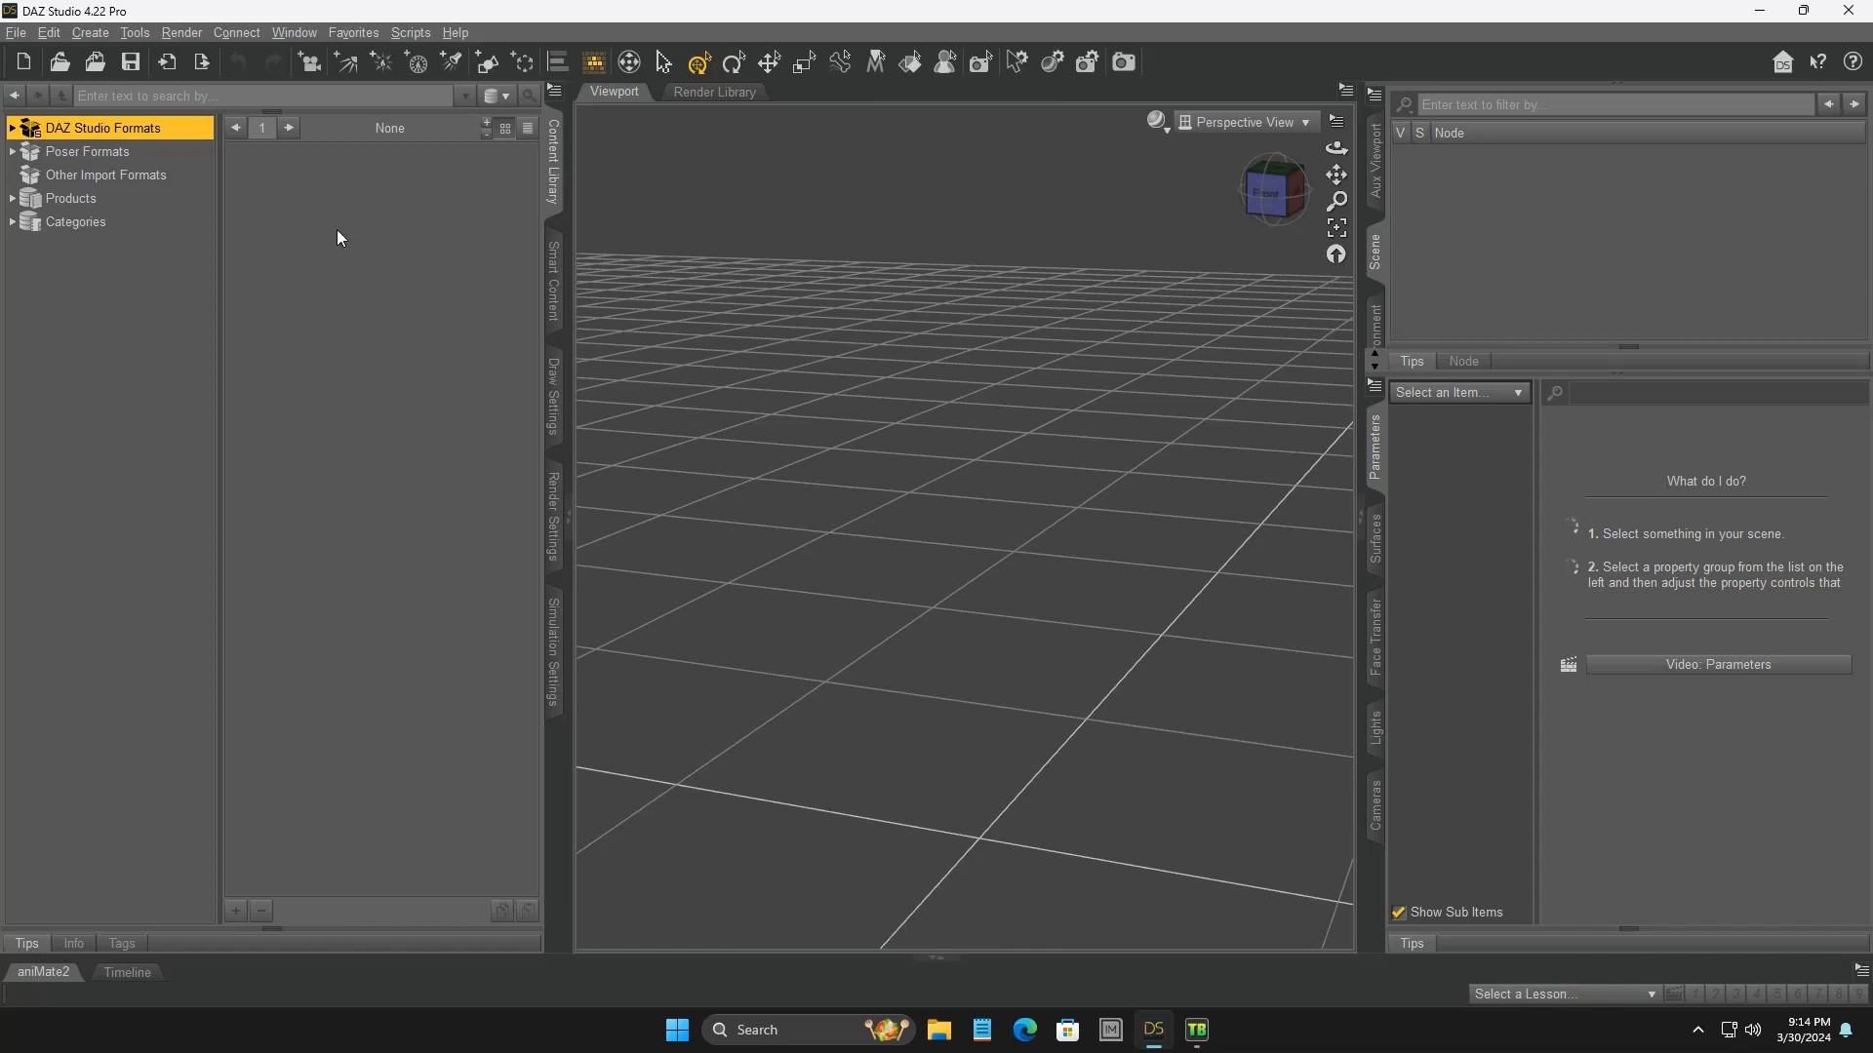
click(1197, 1030)
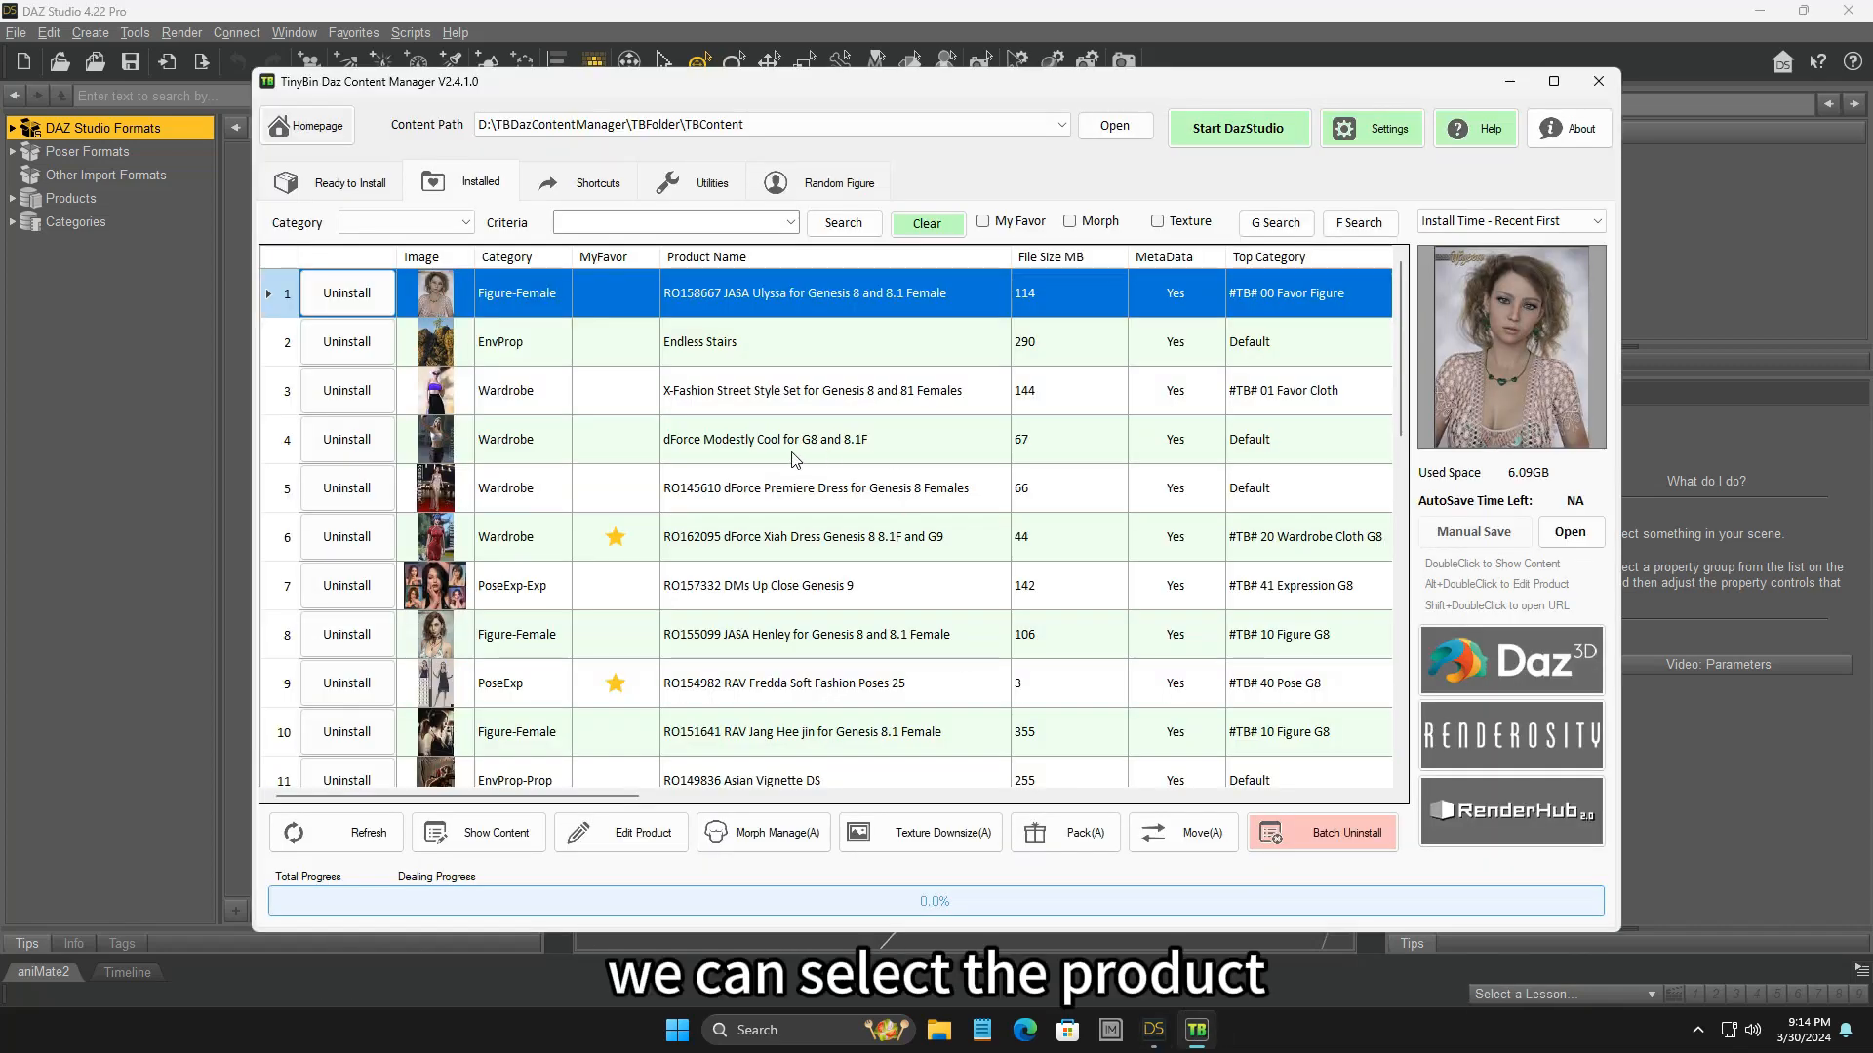
click(797, 402)
right_click(797, 402)
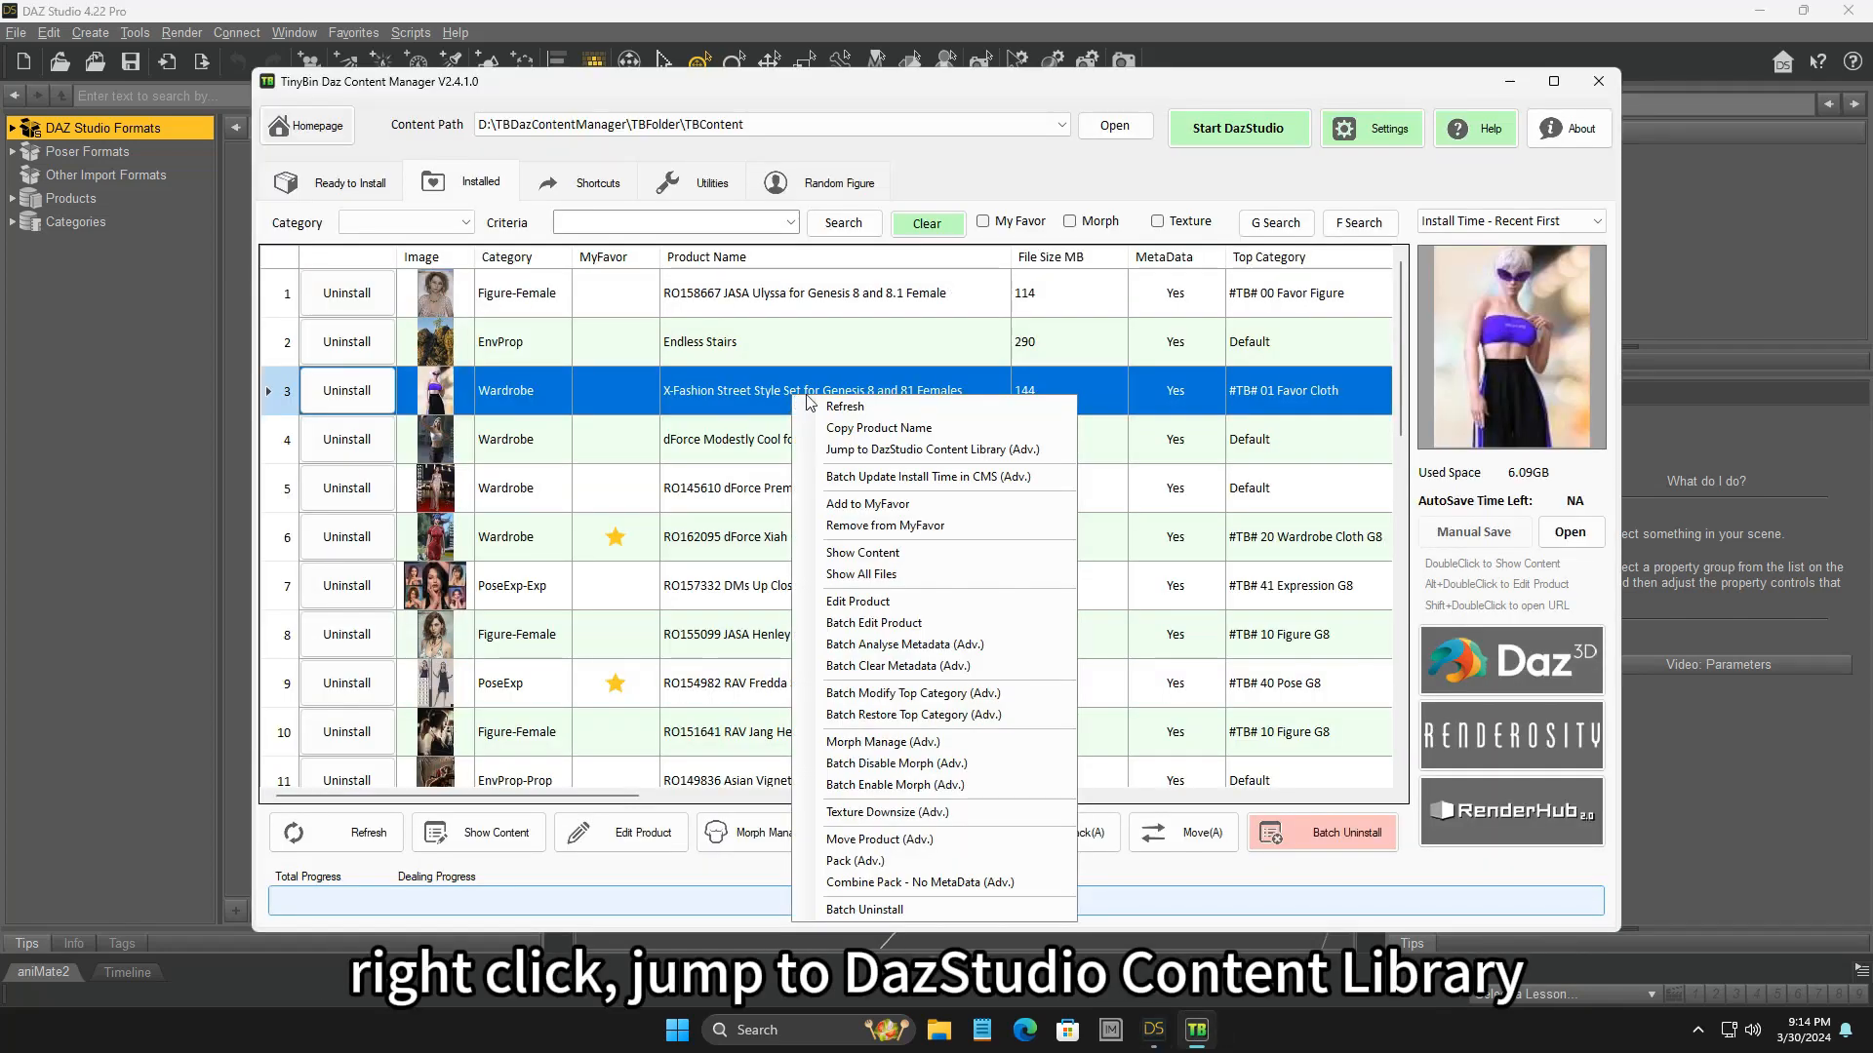
click(1014, 450)
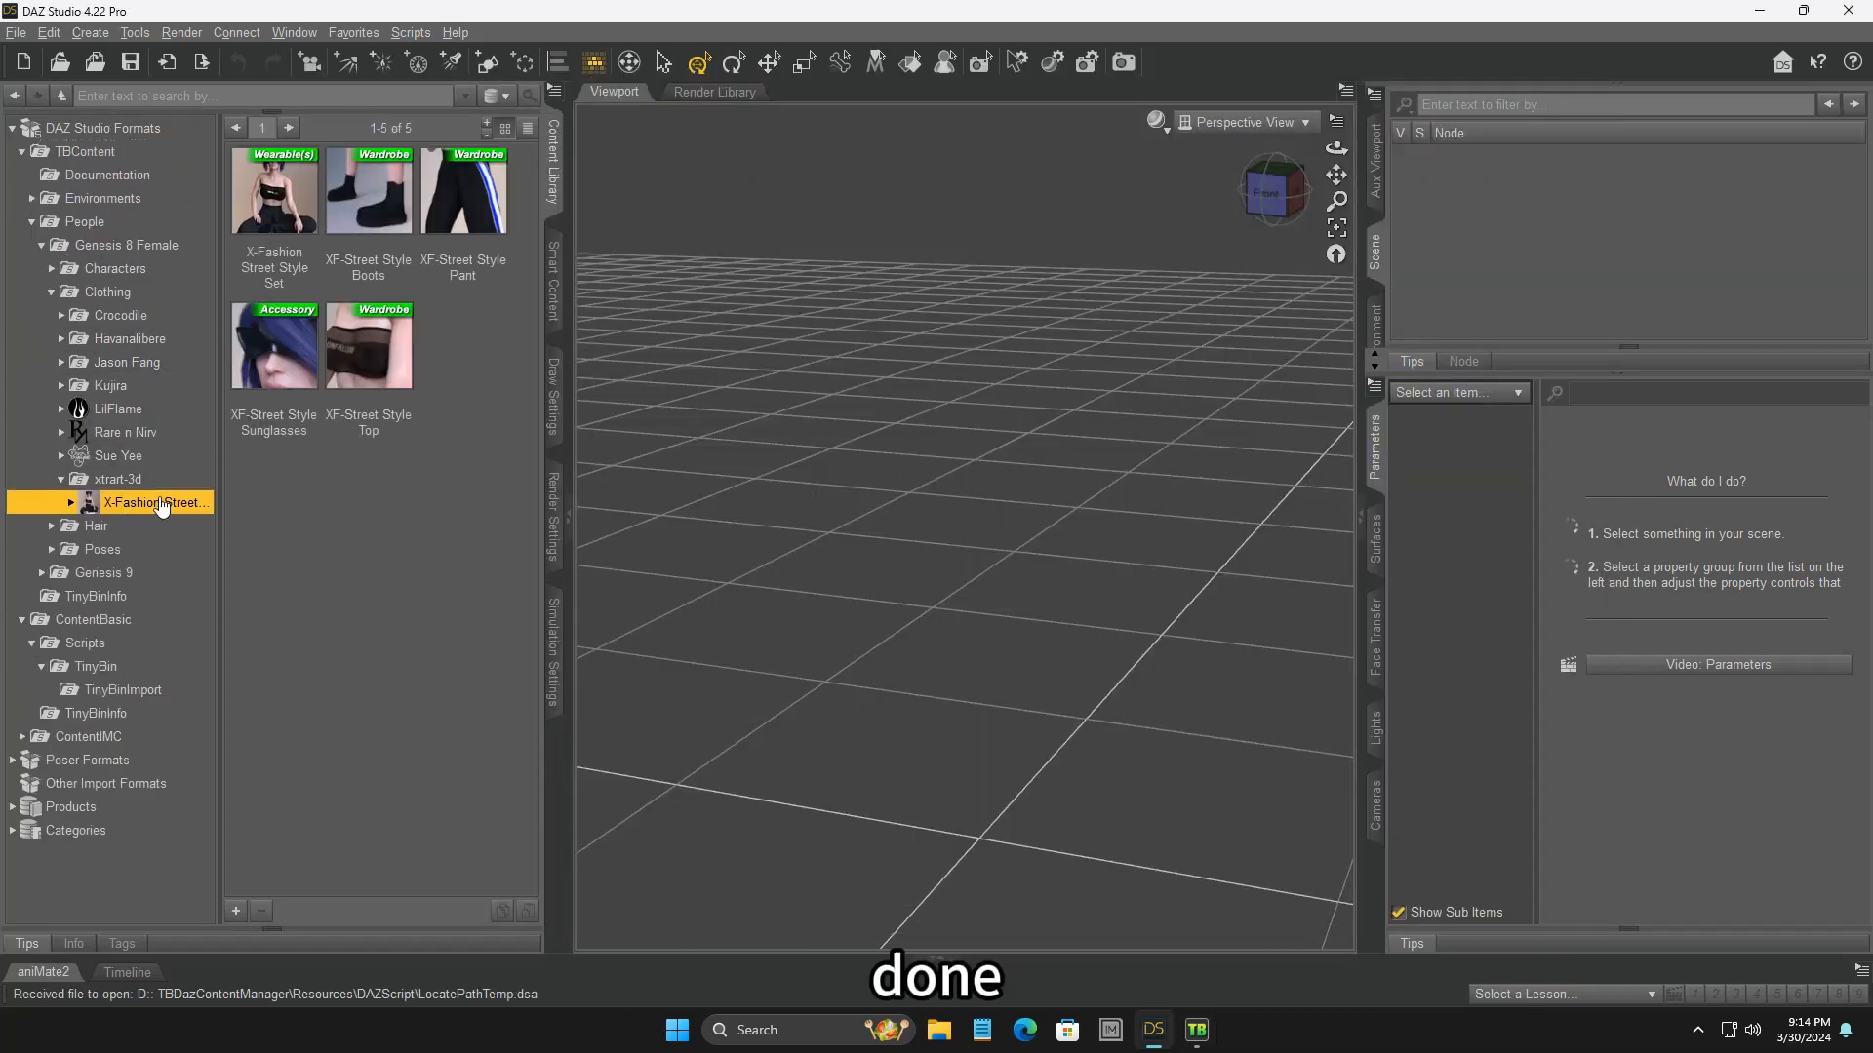
- Switch to TinyBin Daz Content Manager and jump to the dForce Xiah Dress product's location in the DAZ Studio Content Library
click(1197, 1029)
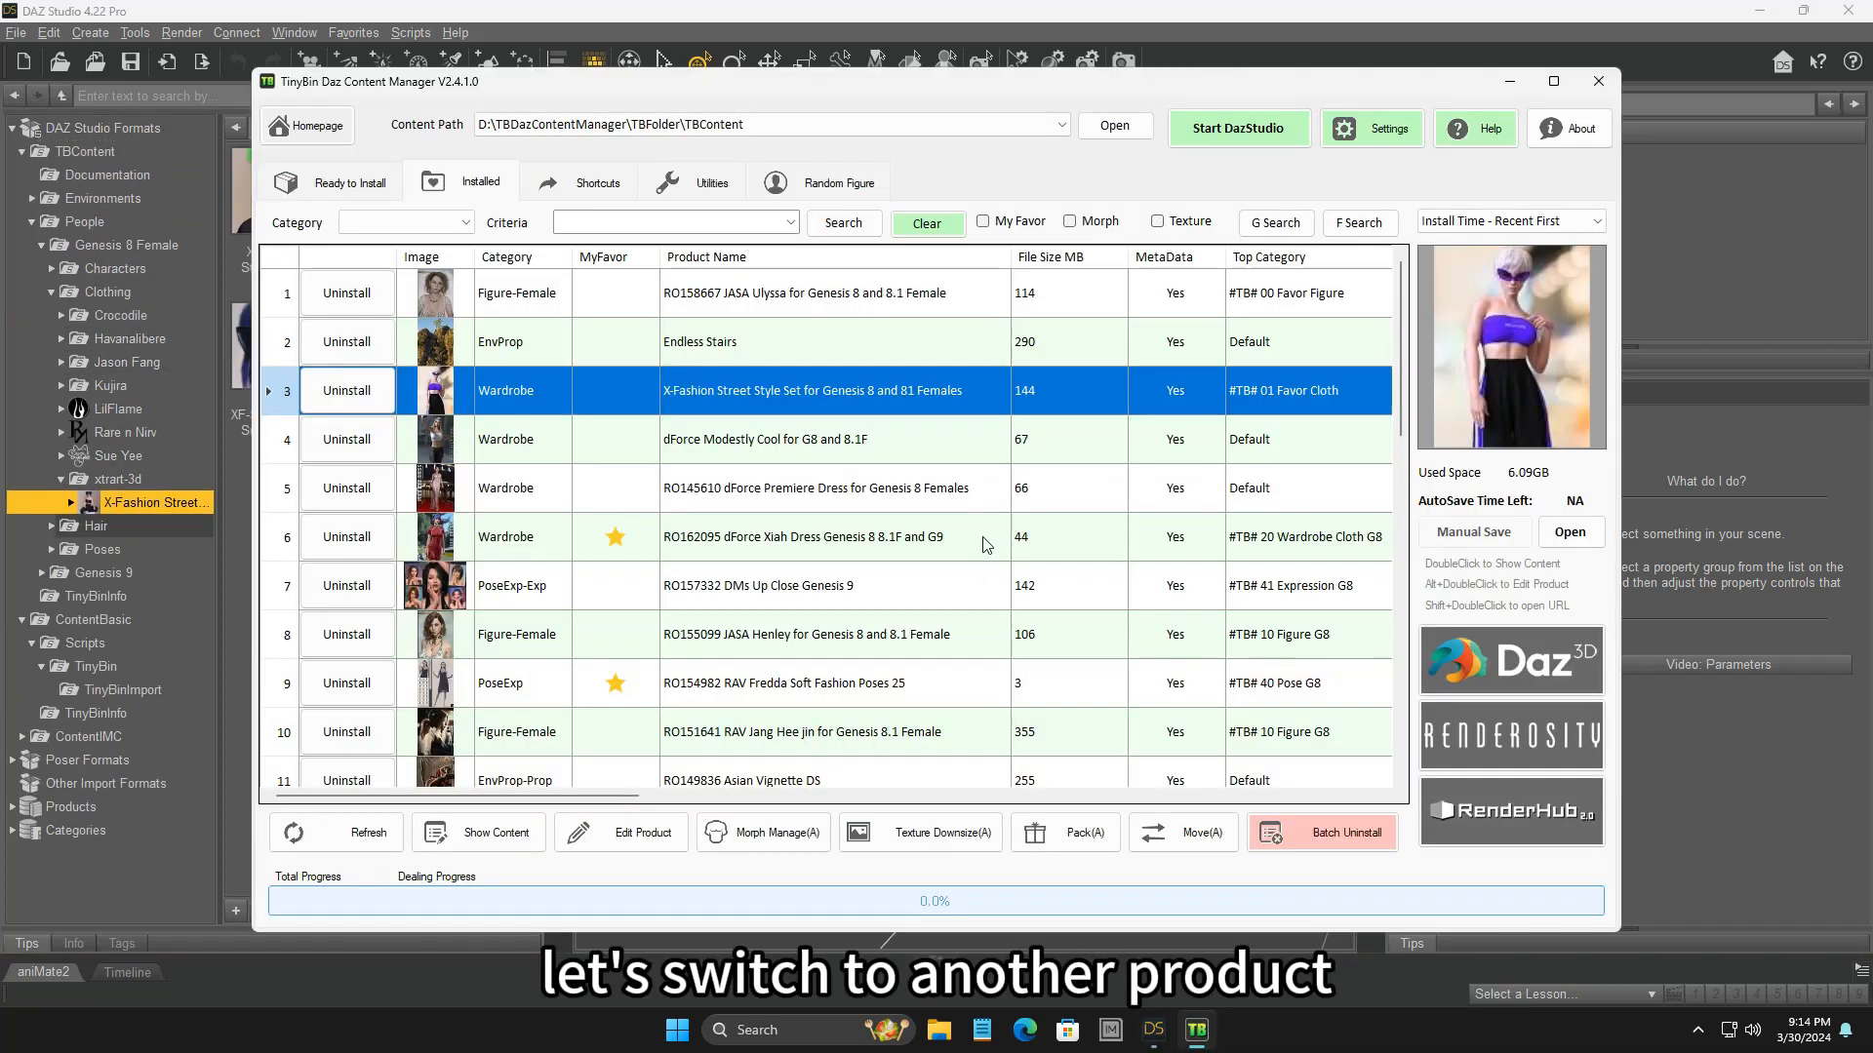
click(929, 539)
right_click(915, 540)
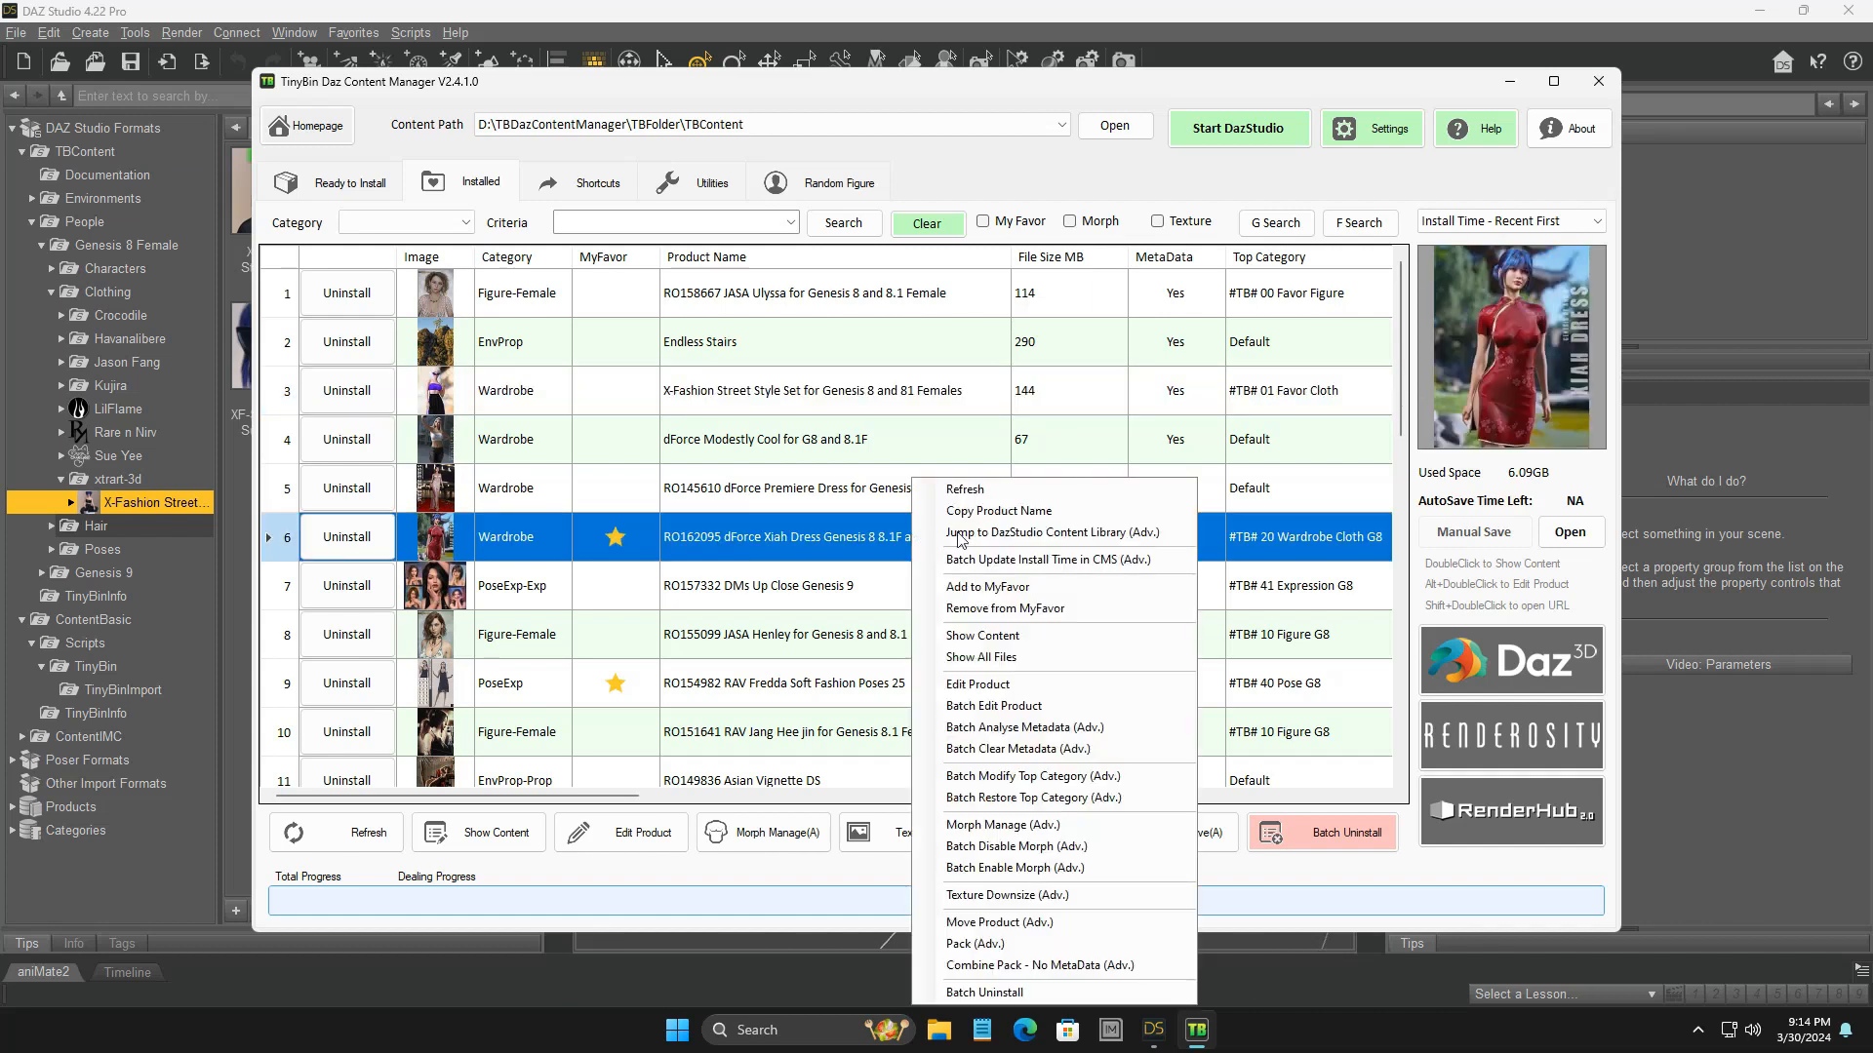
click(995, 536)
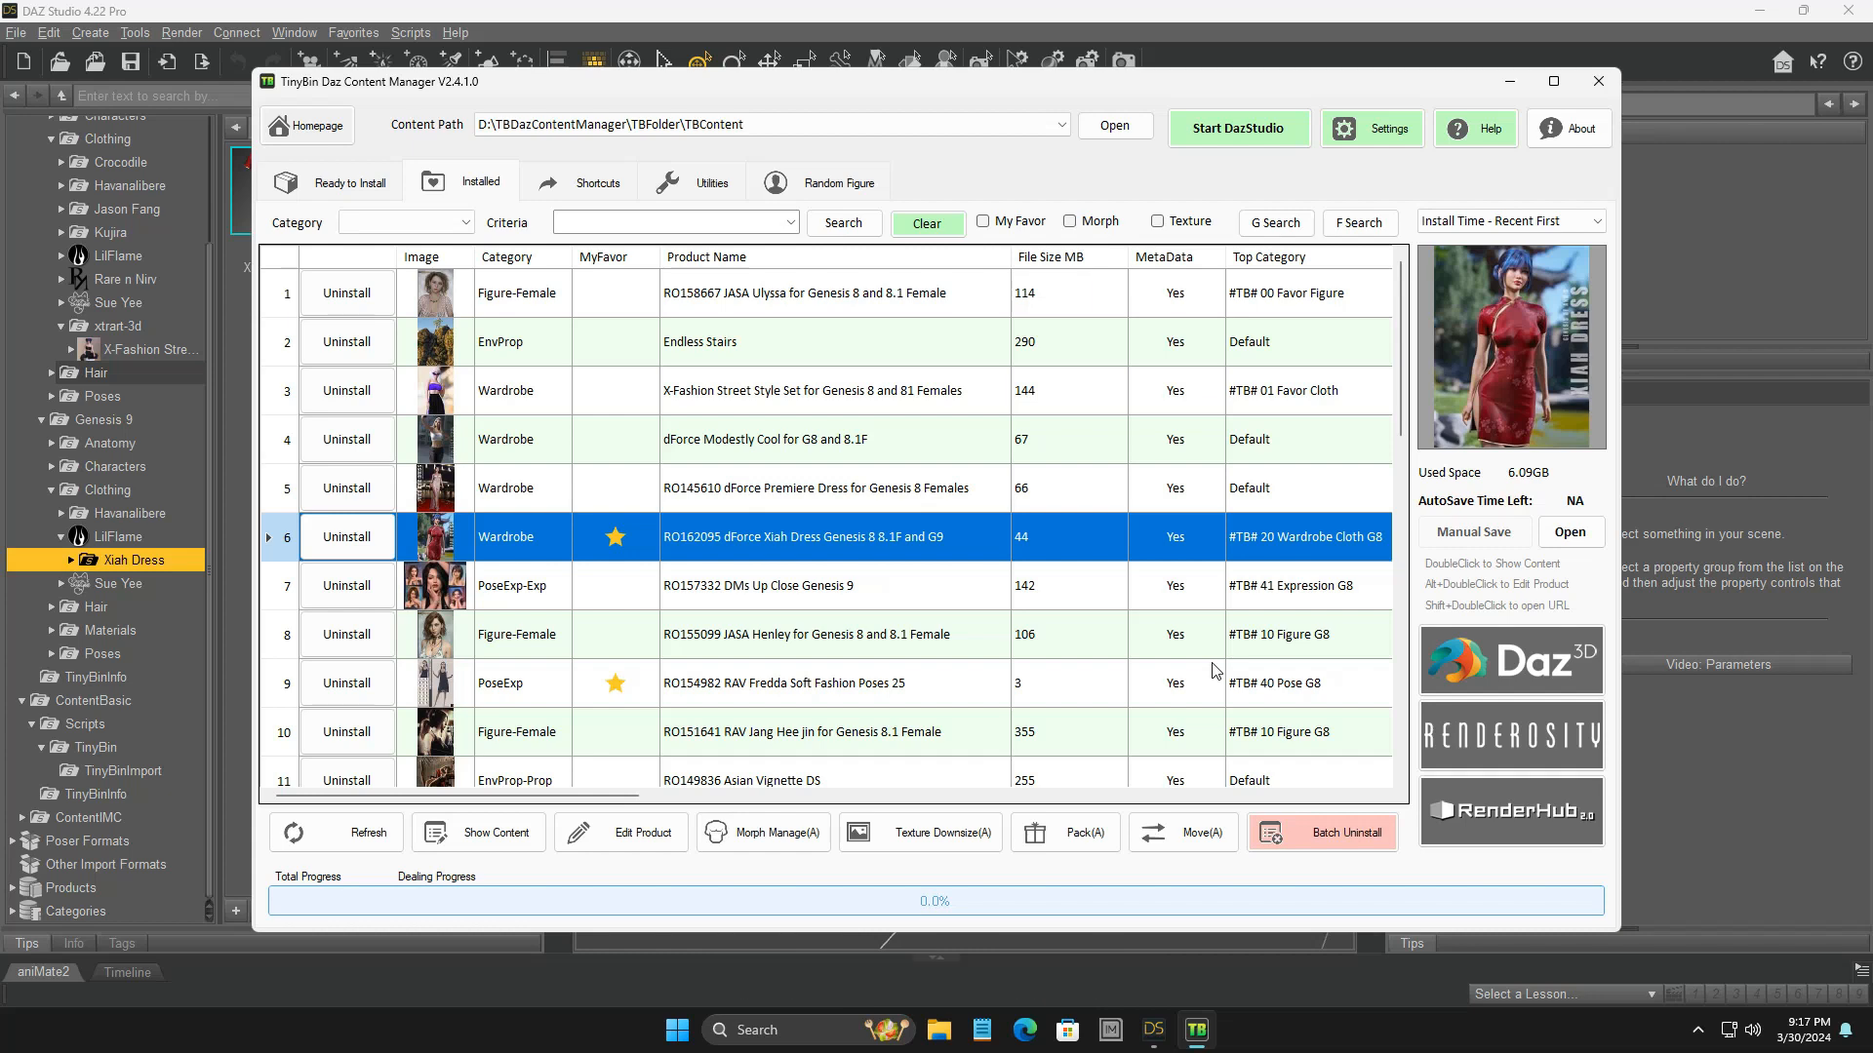
click(372, 297)
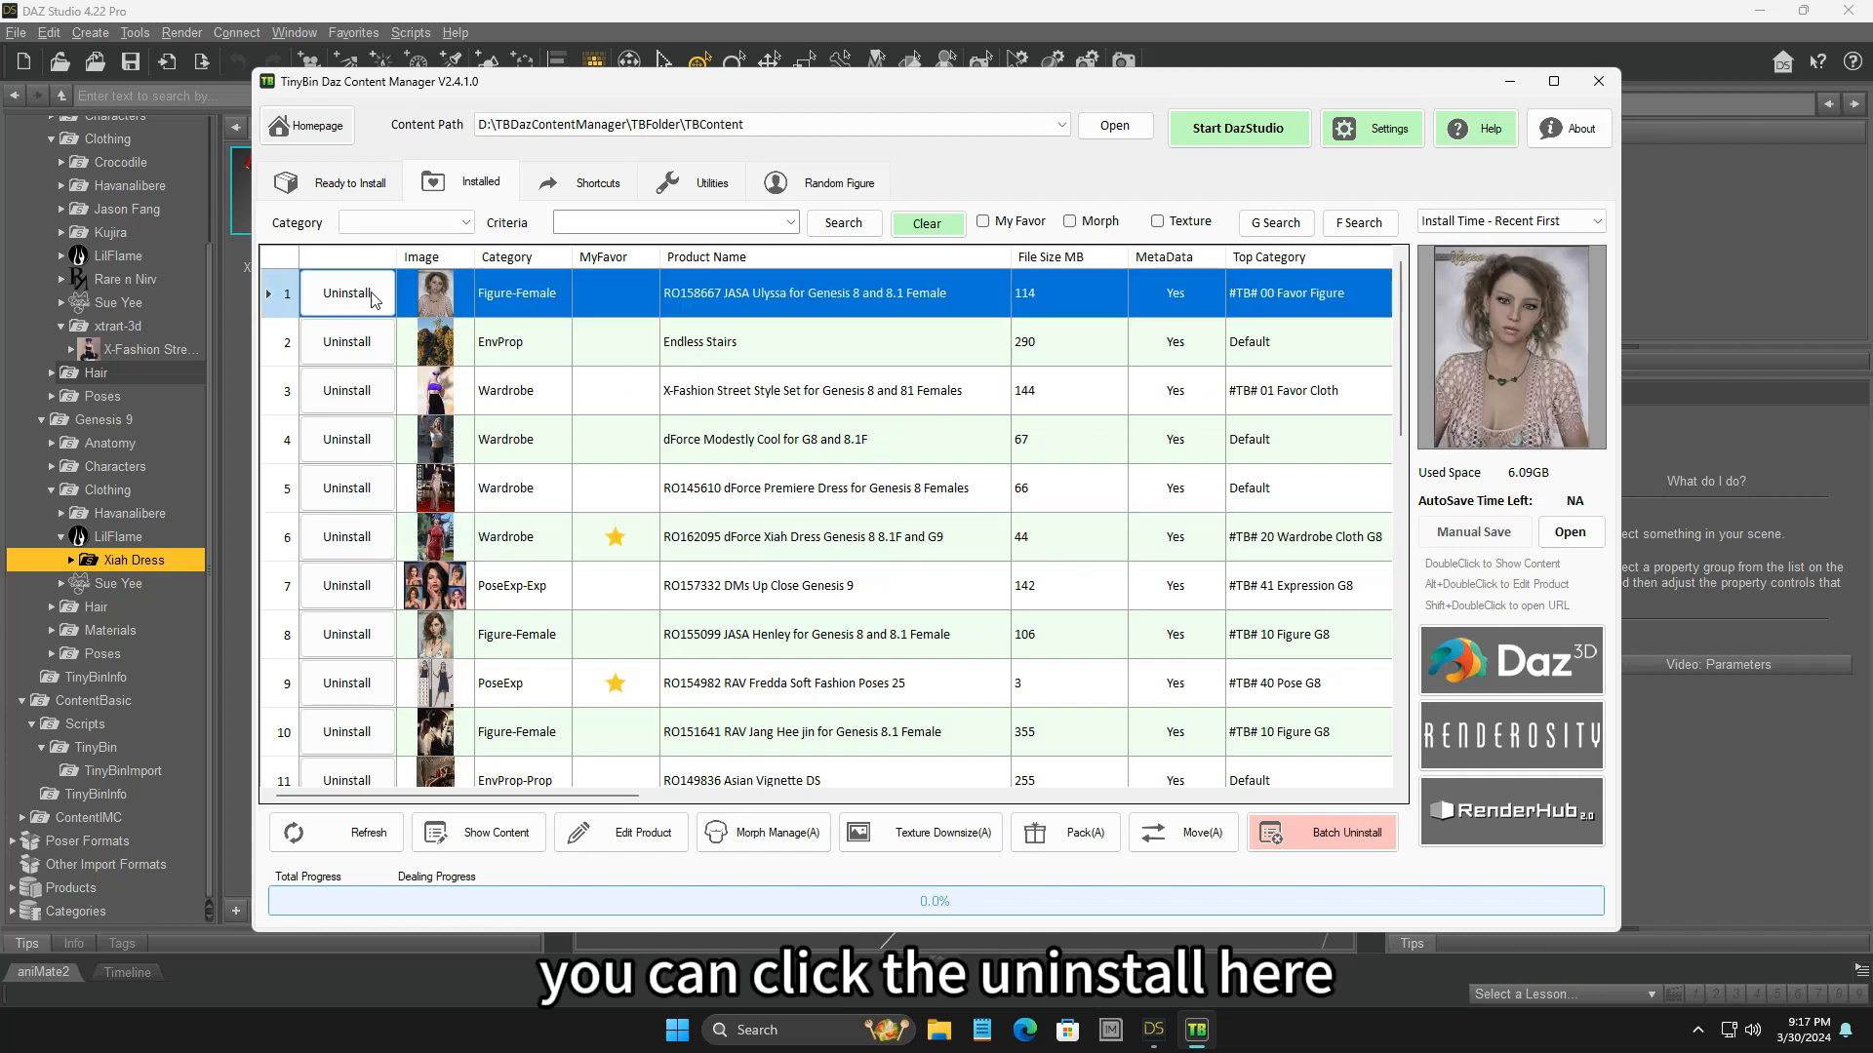
shift+click(940, 390)
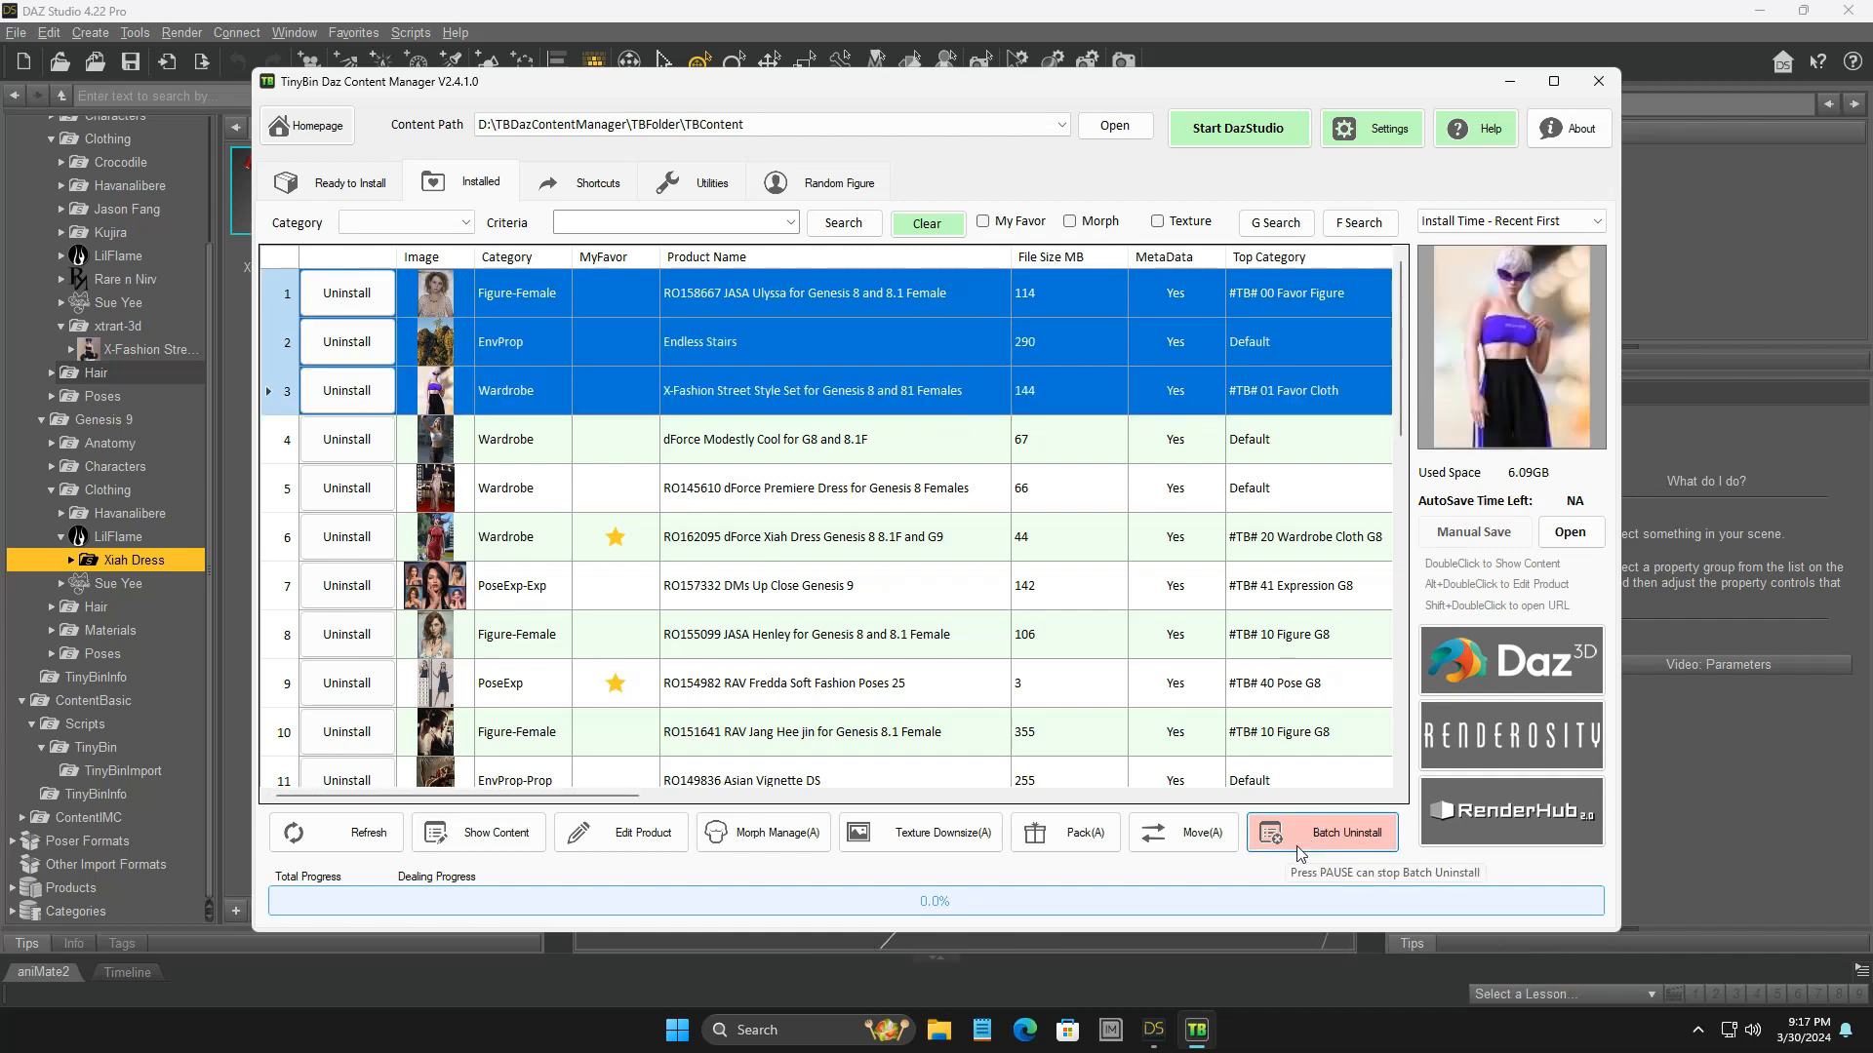
click(783, 297)
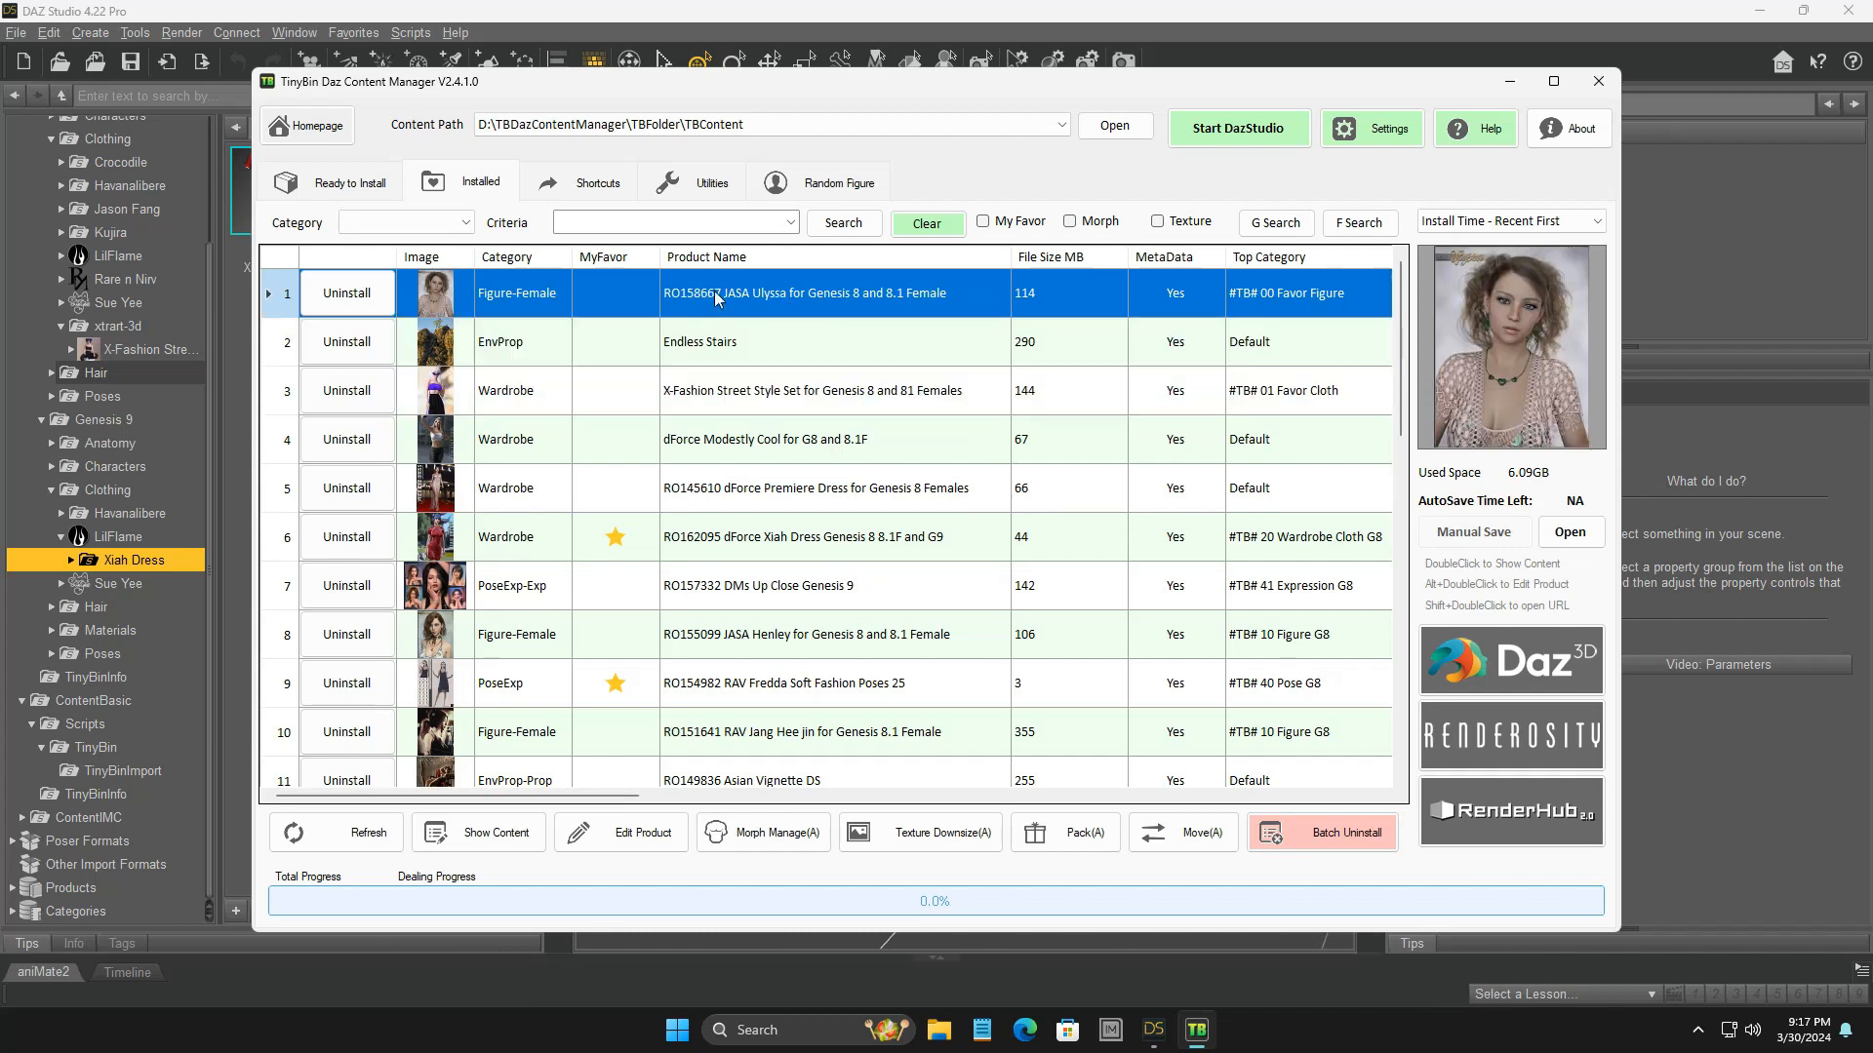
- Switch to DAZ Studio and show all products in Smart Content
click(771, 14)
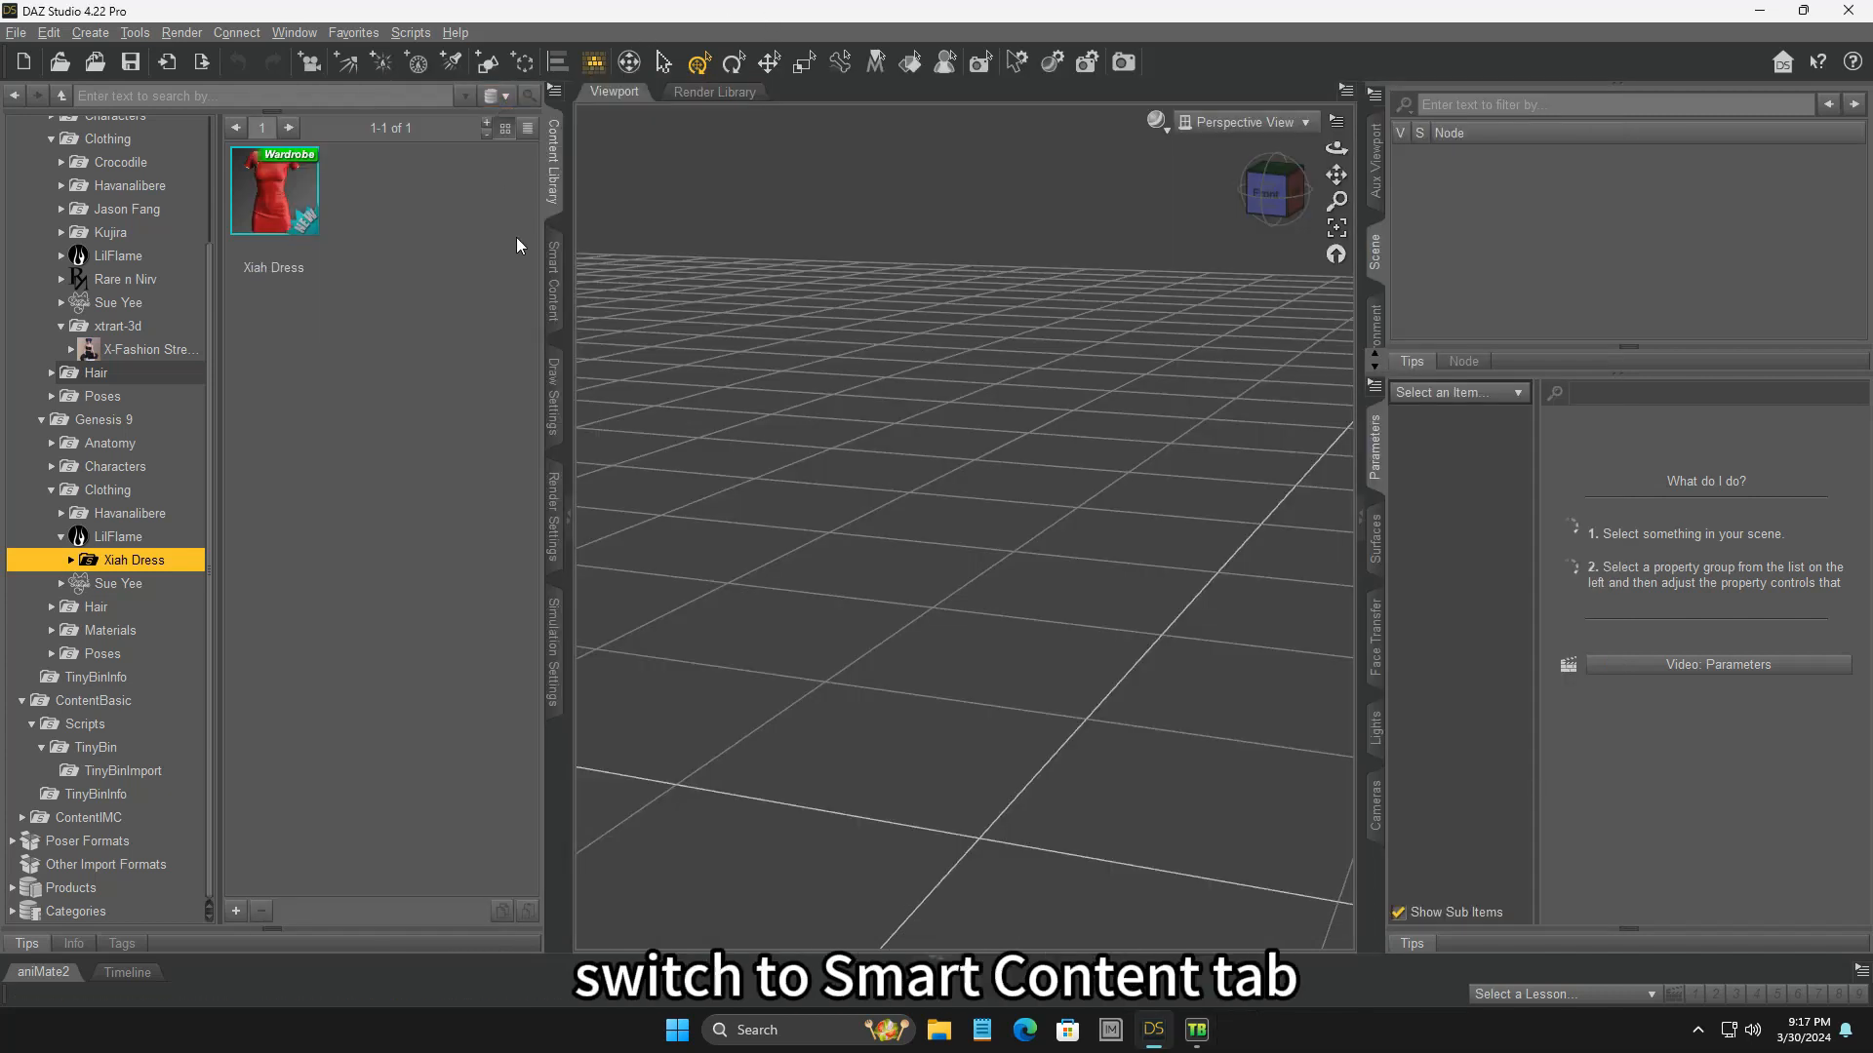
click(552, 265)
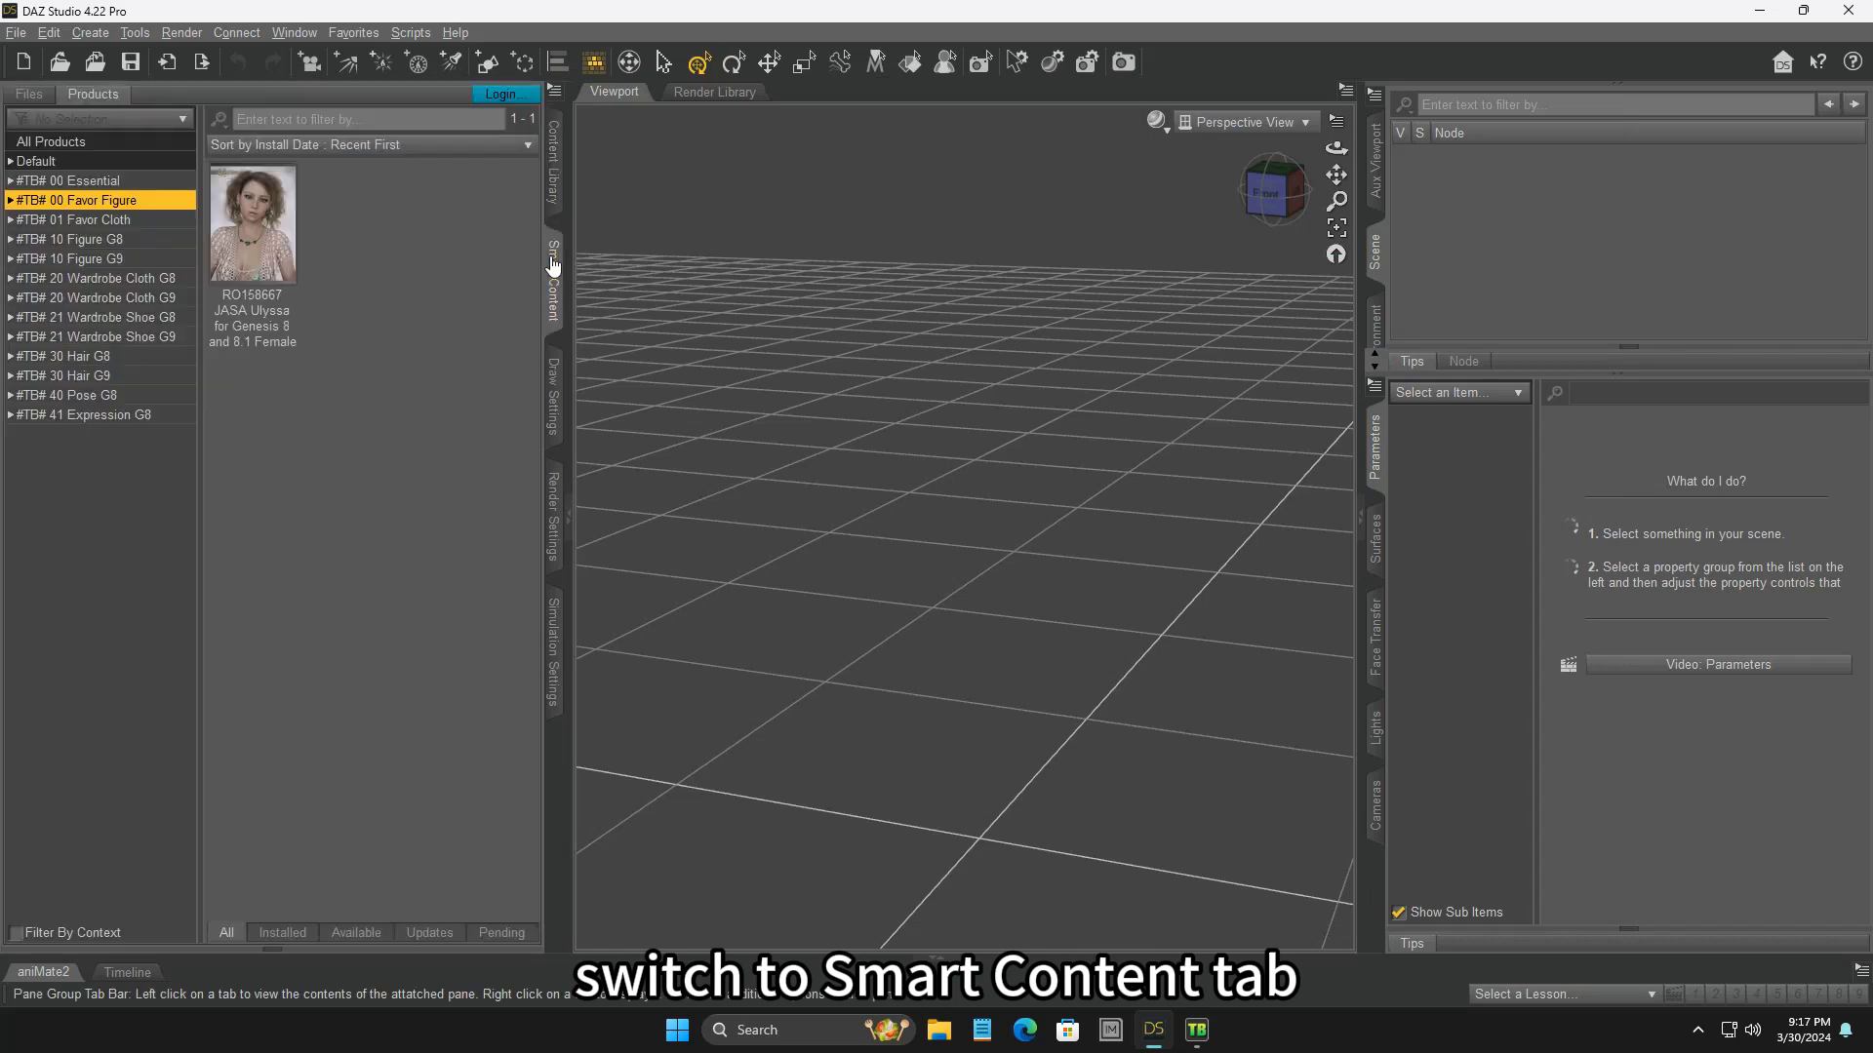
click(99, 143)
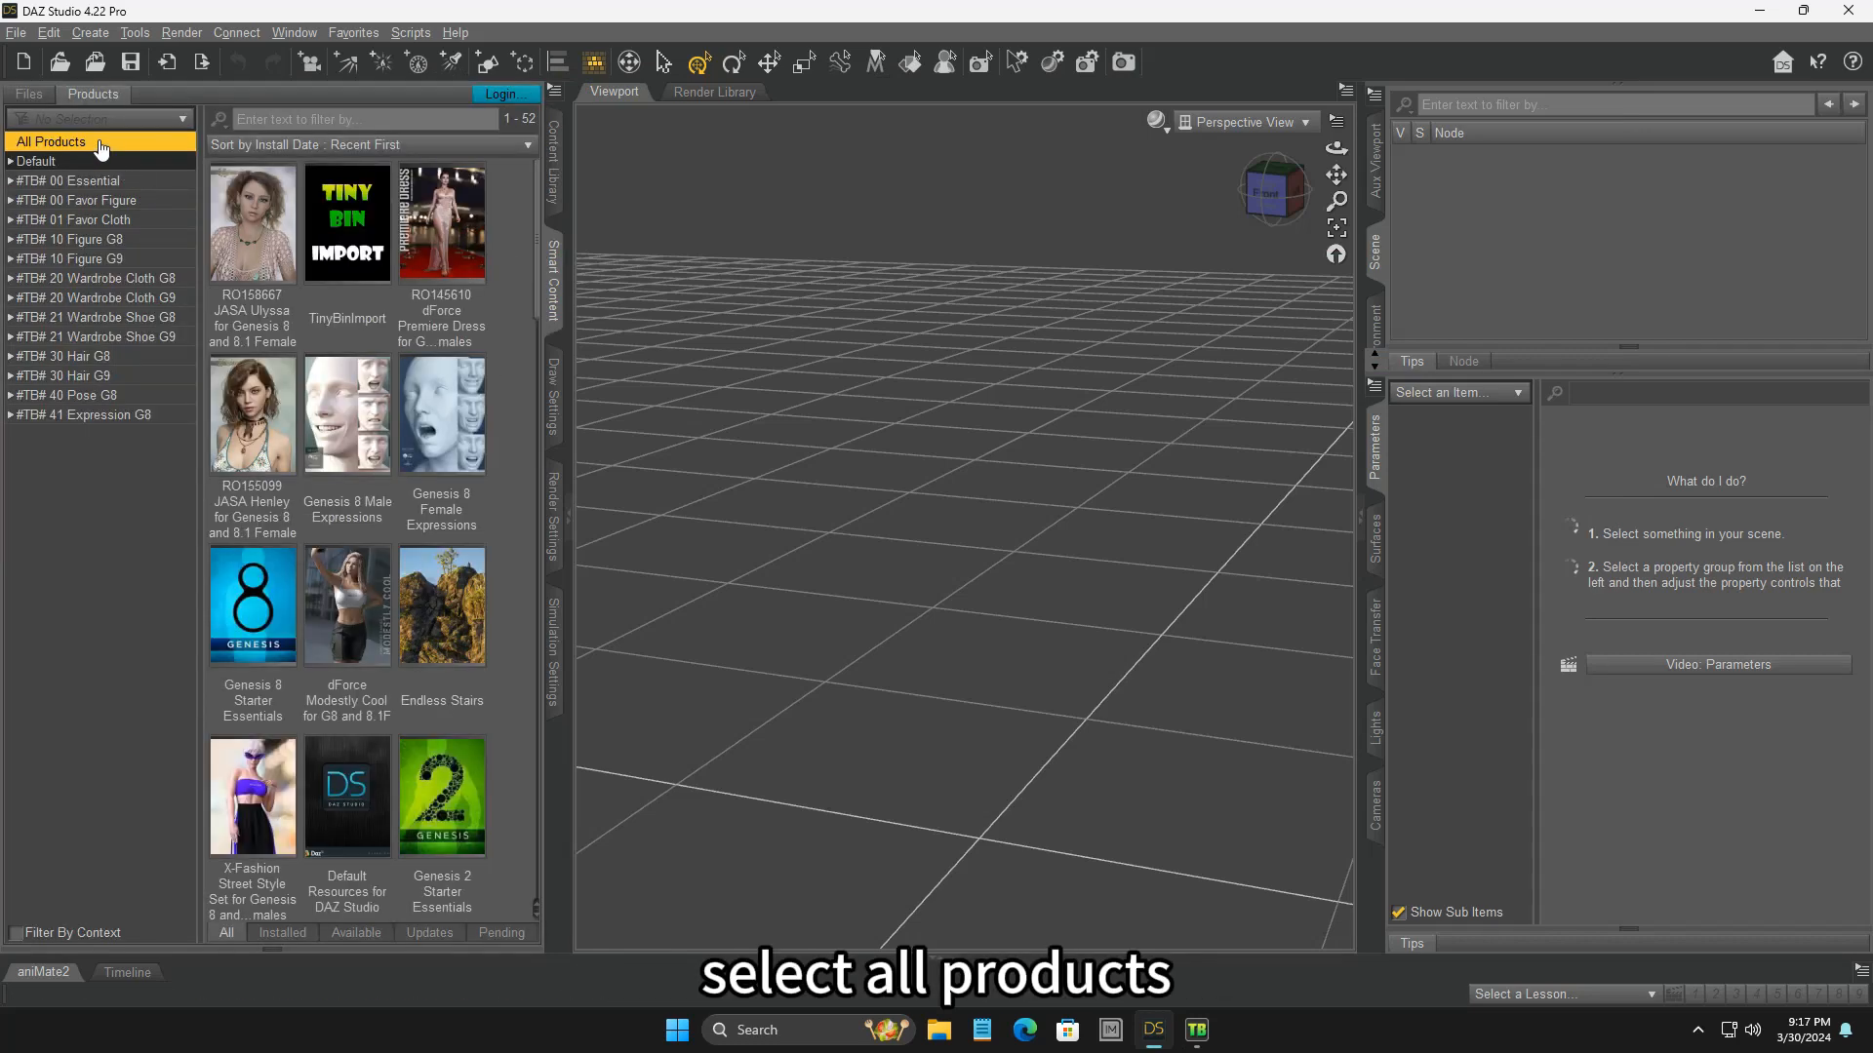
- Switch to TinyBin Daz Content Manager and uninstall the JASA Ulyssa for Genesis 8 and 8.1 Female product
click(1197, 1029)
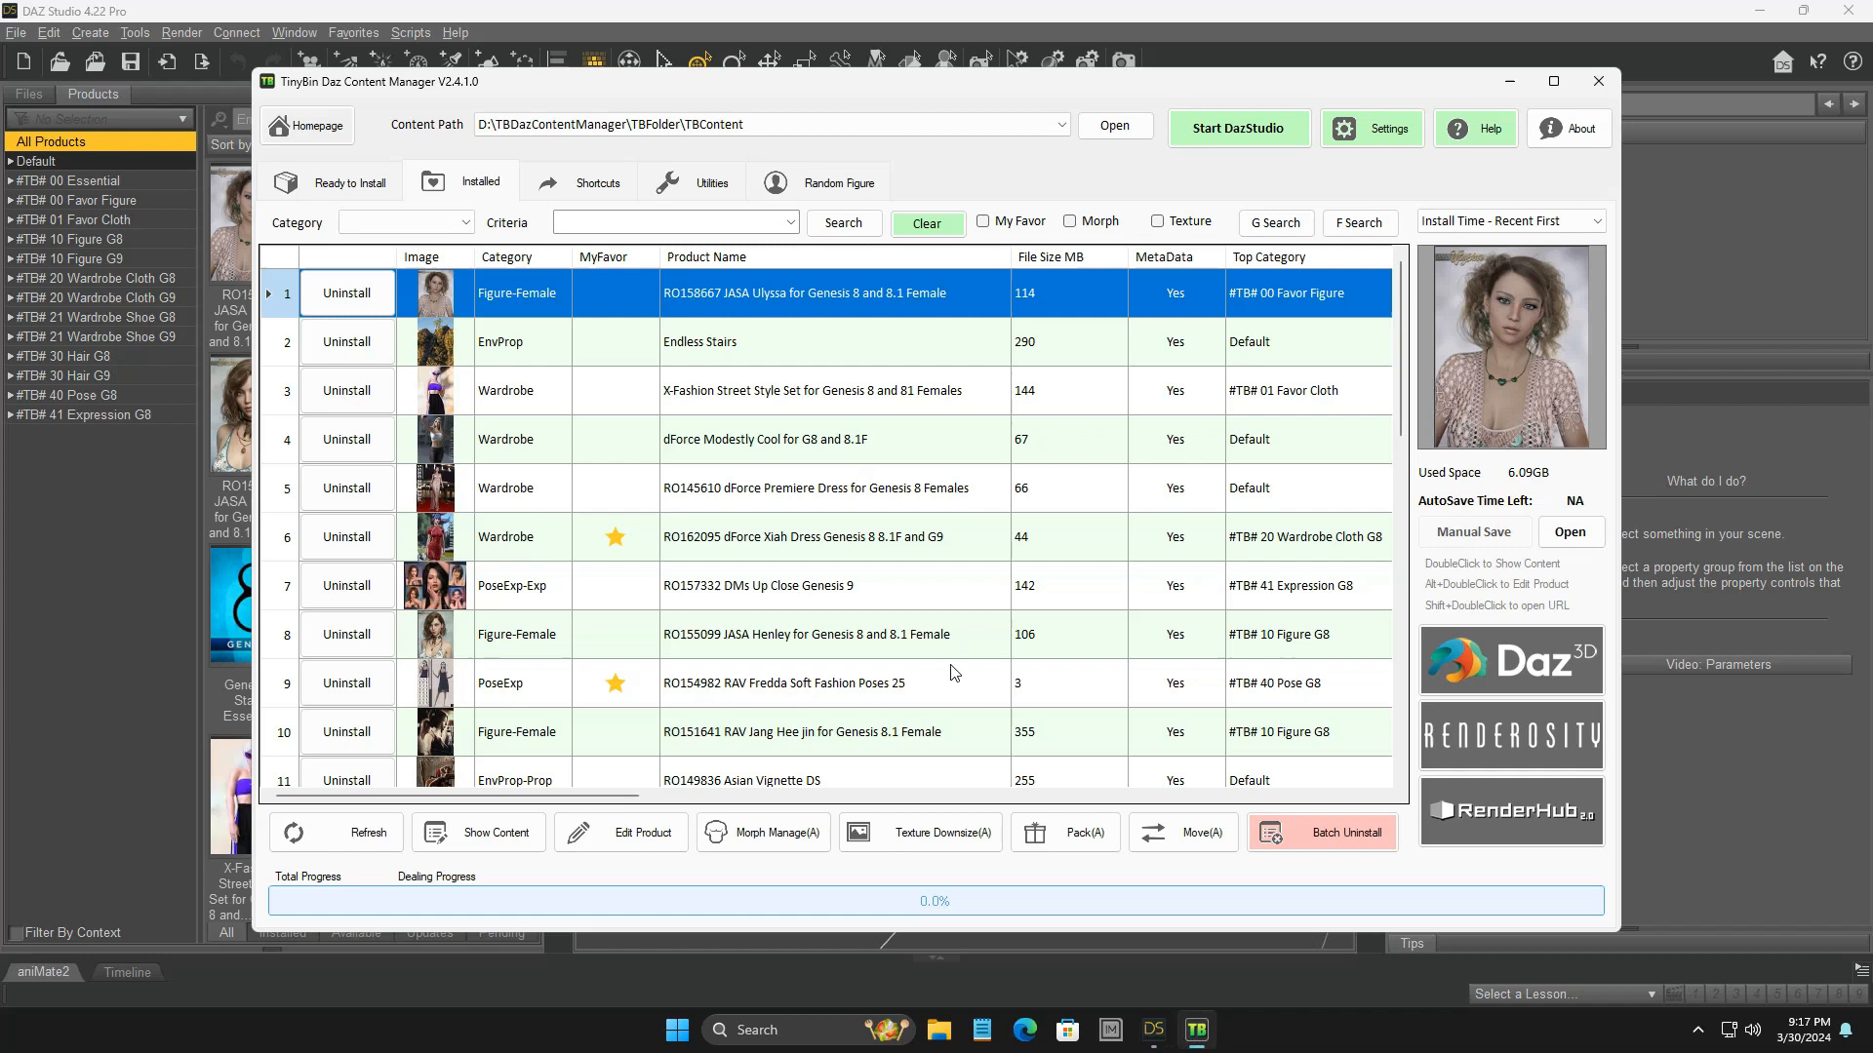
click(354, 352)
click(995, 582)
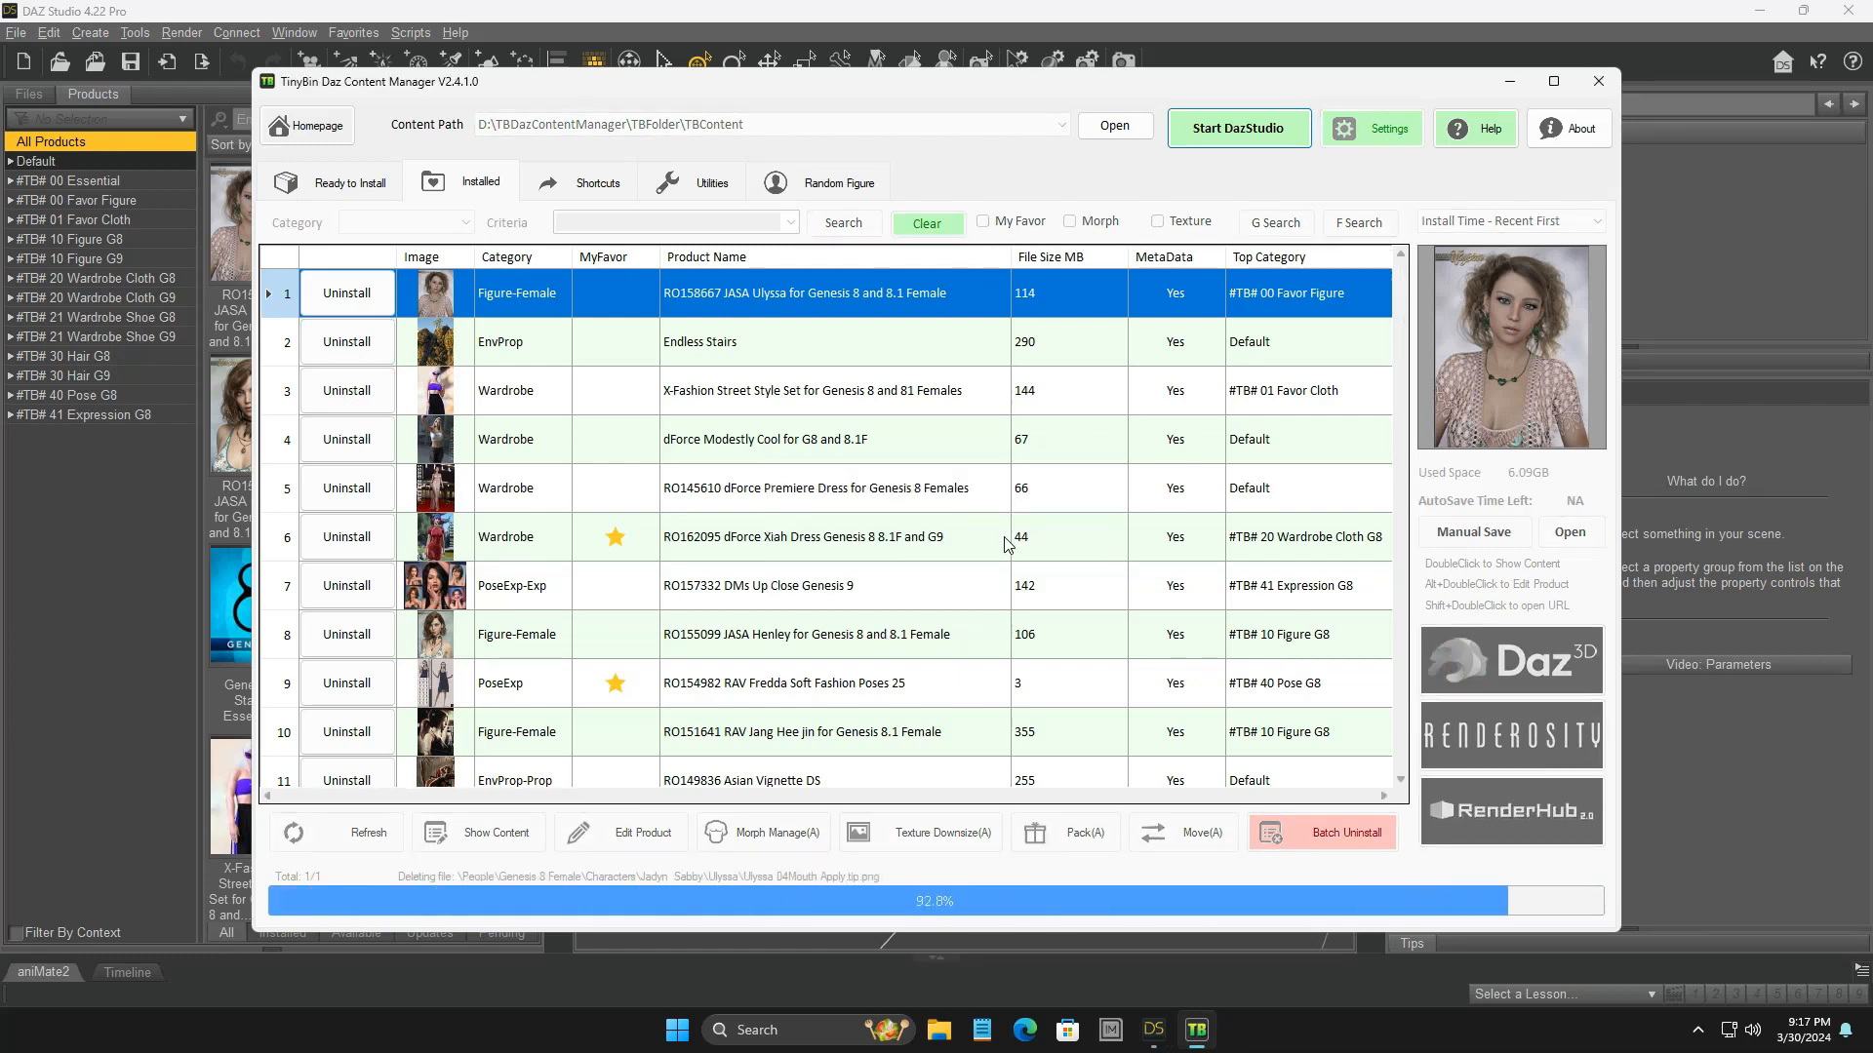
click(985, 585)
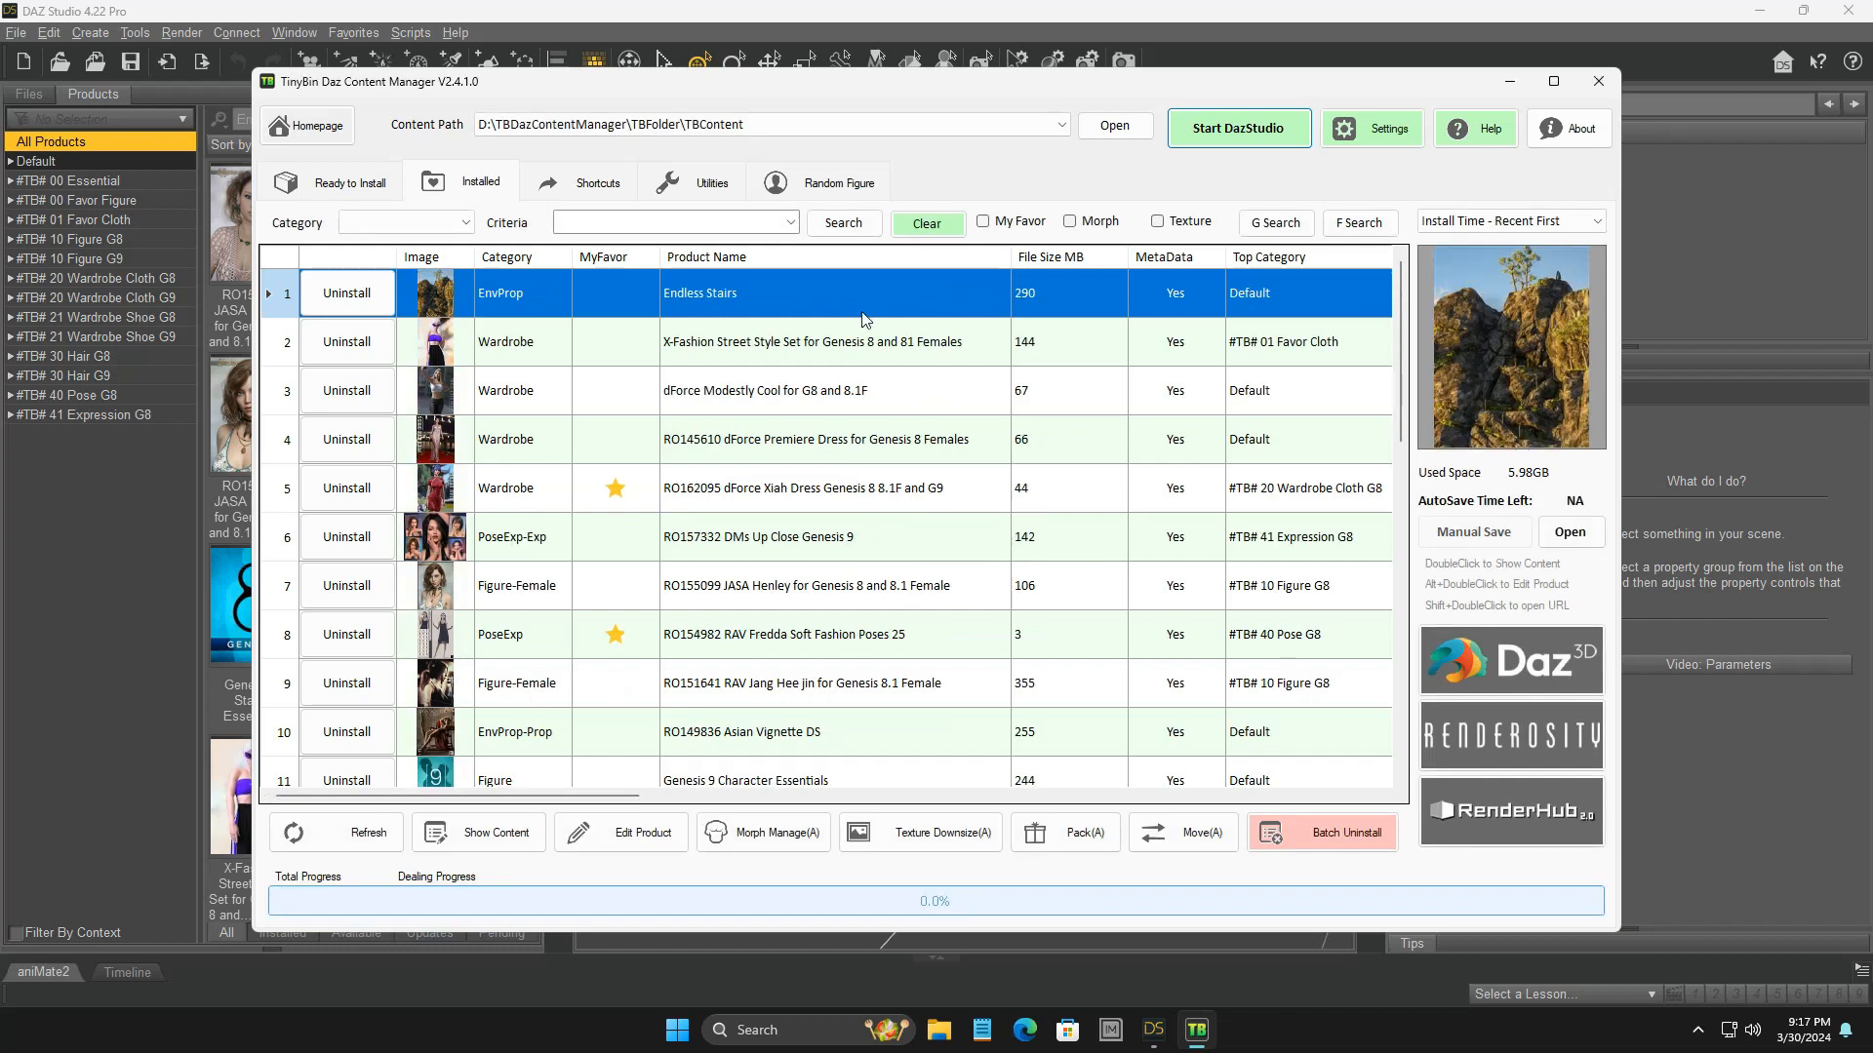
- Switch to DAZ Studio and refresh the All Products list in Smart Content
click(985, 26)
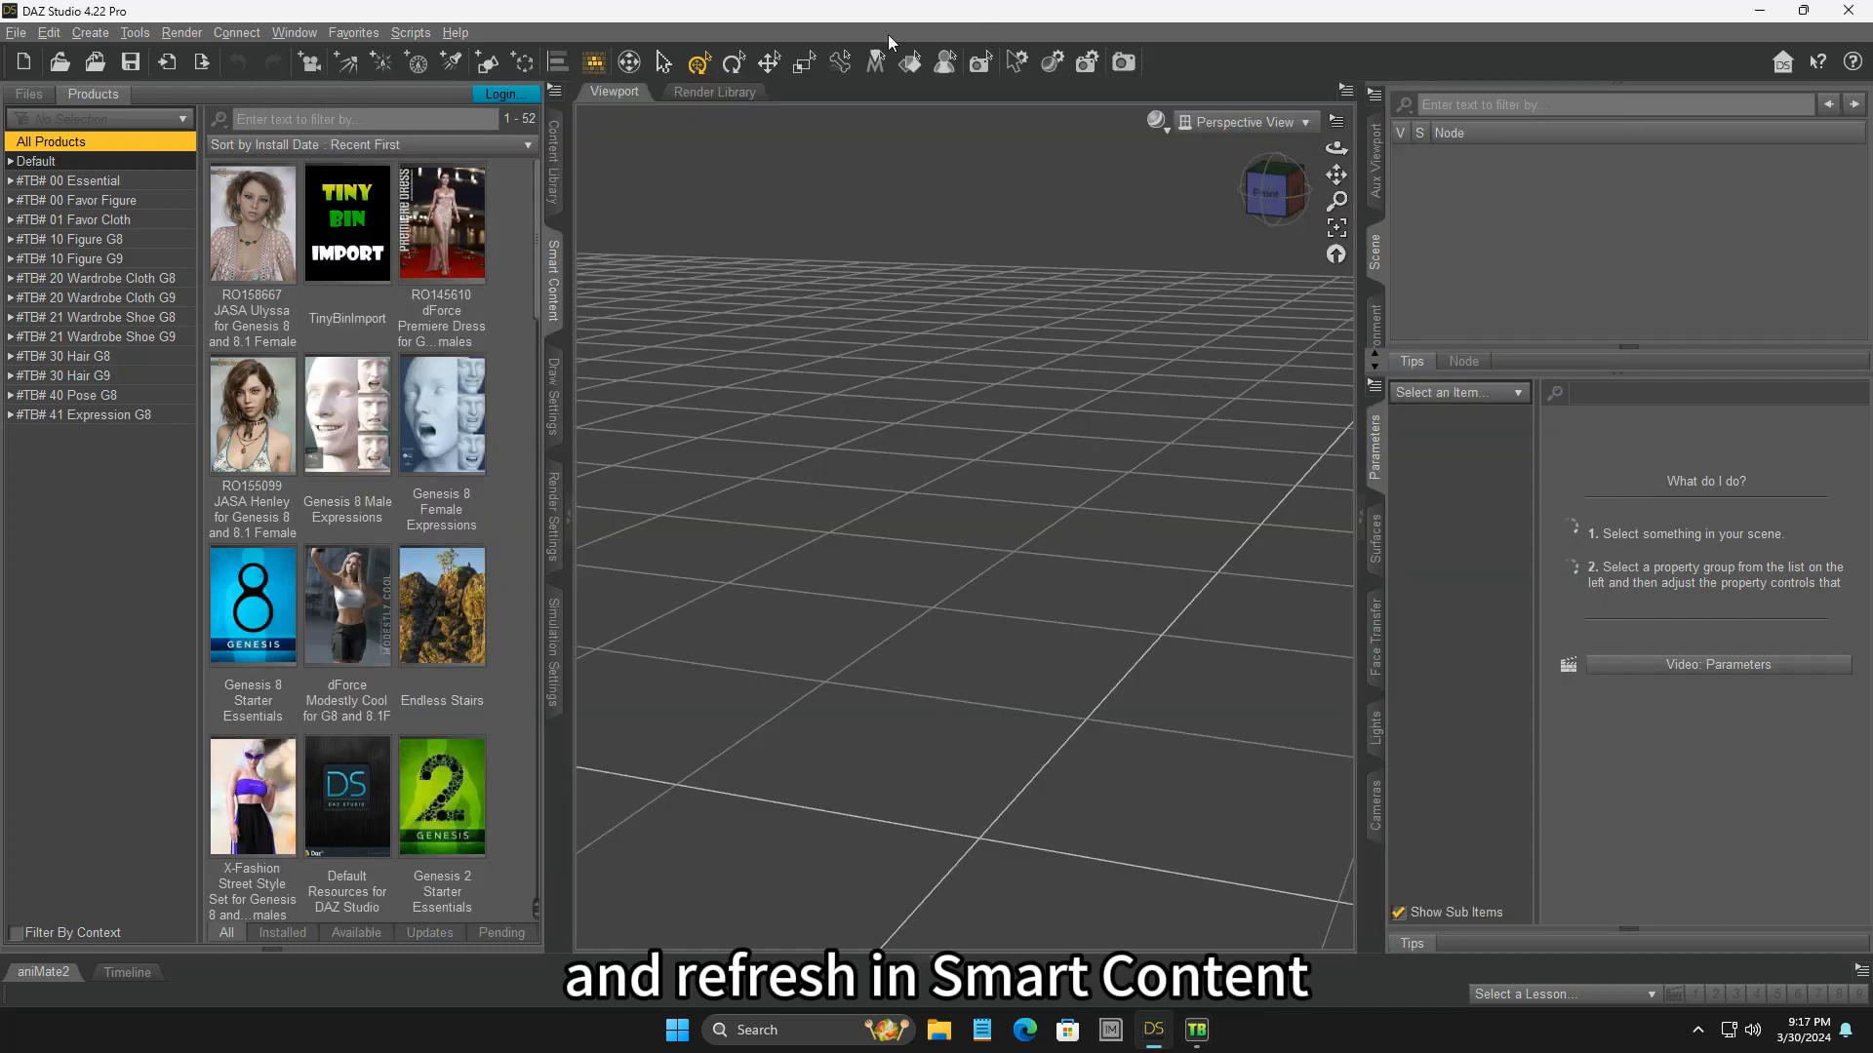
right_click(89, 144)
click(110, 157)
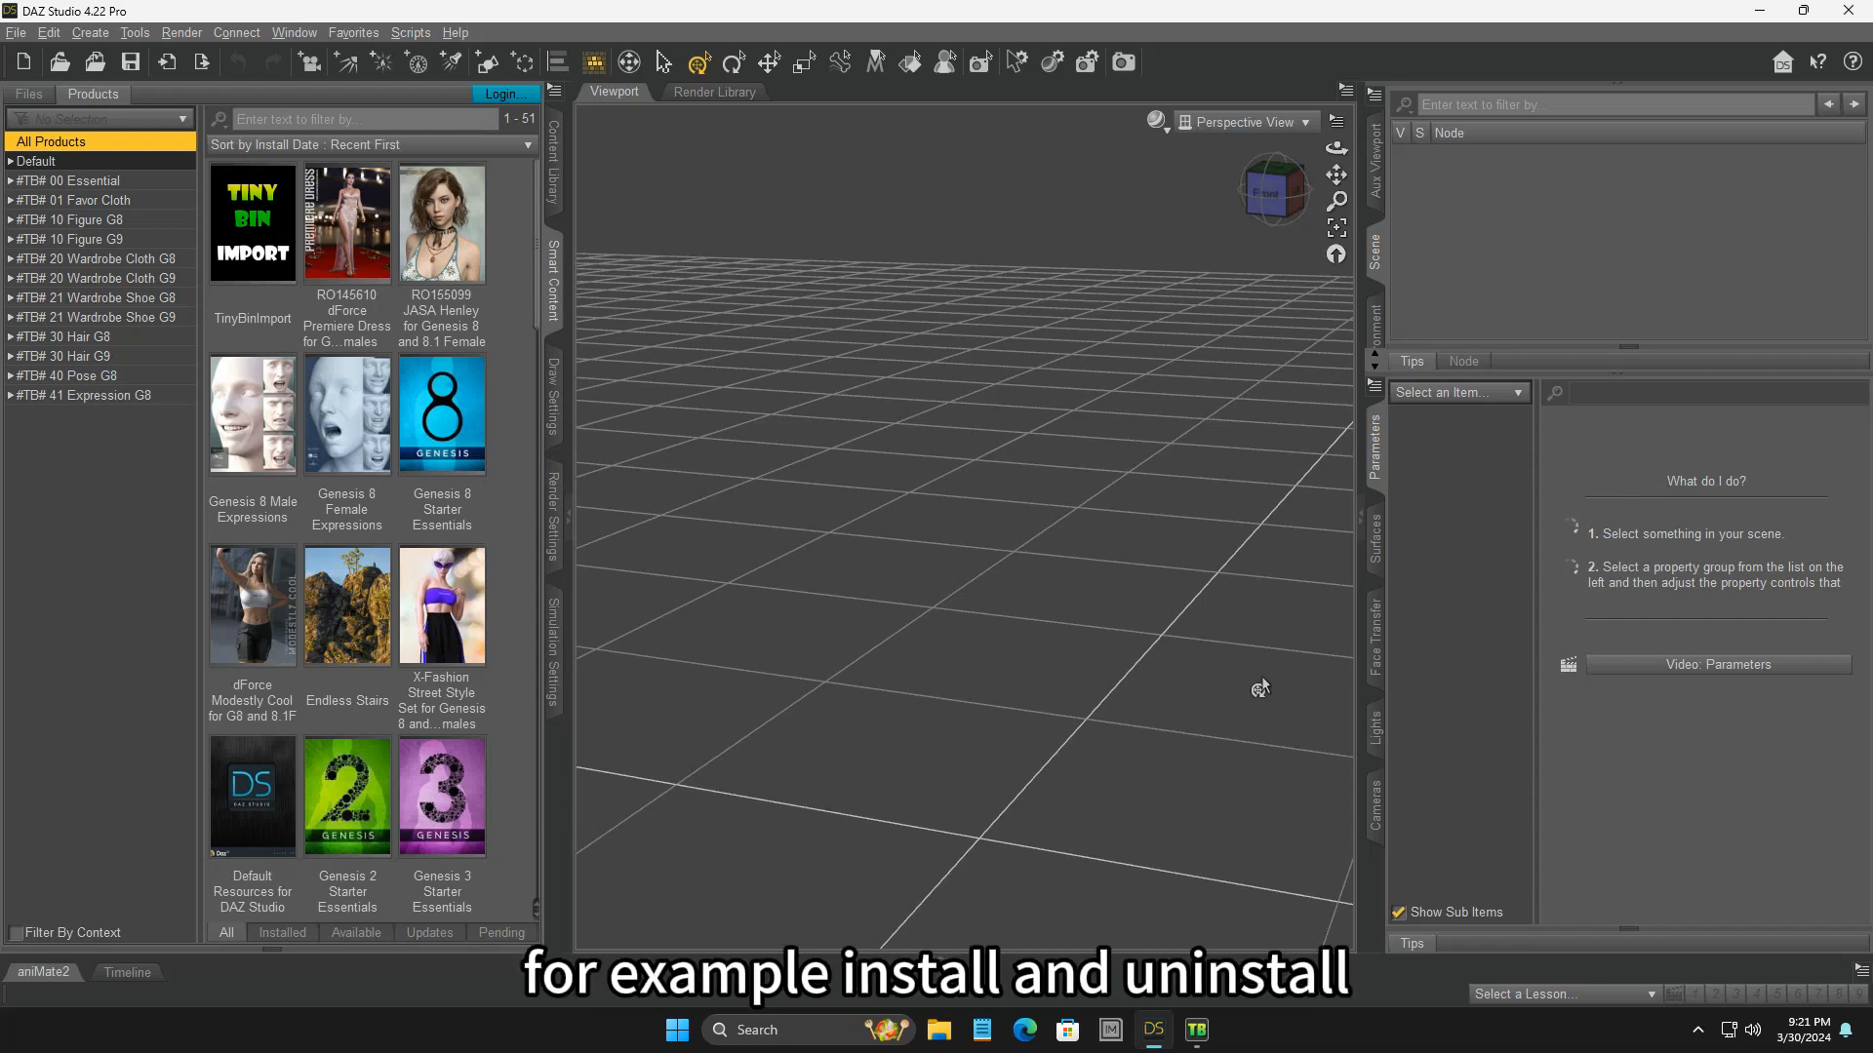
- Switch to TinyBin Daz Content Manager, look over the ready-to-install and installed product lists, and open the Advanced Features settings
click(1197, 1030)
click(349, 184)
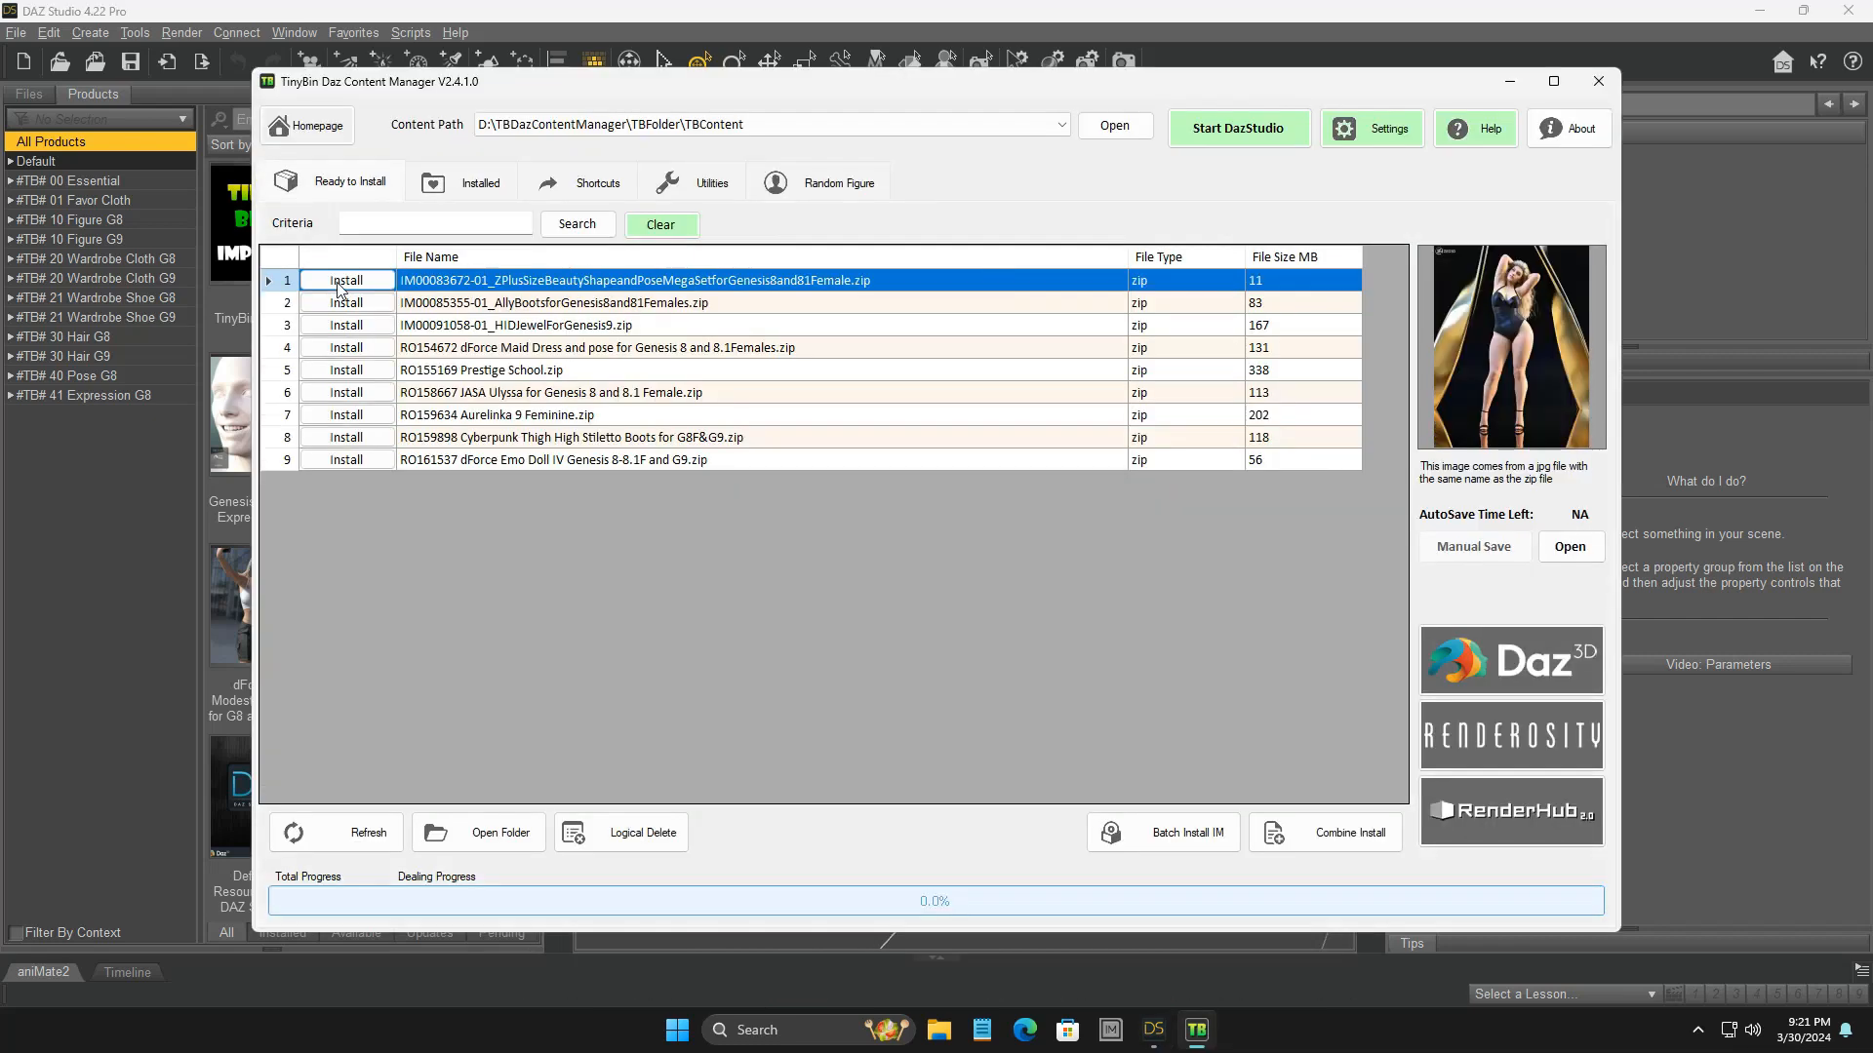
click(460, 183)
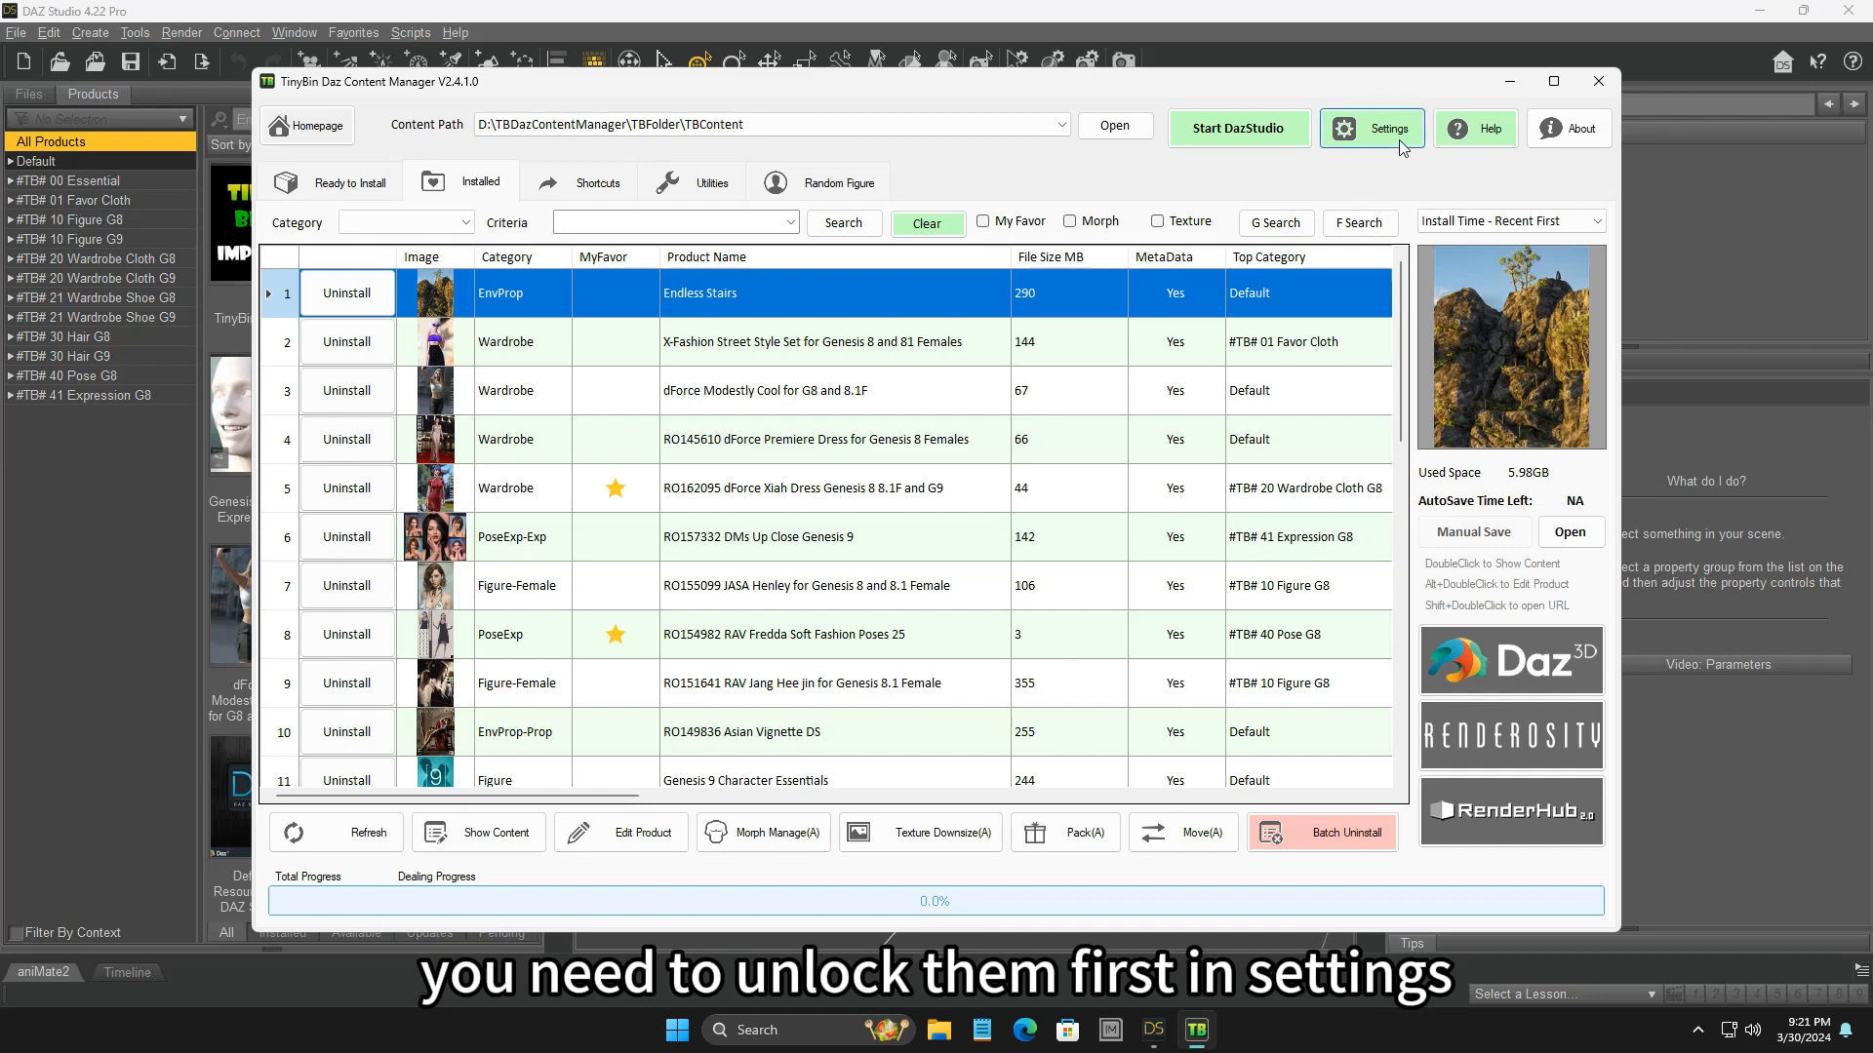
click(1371, 128)
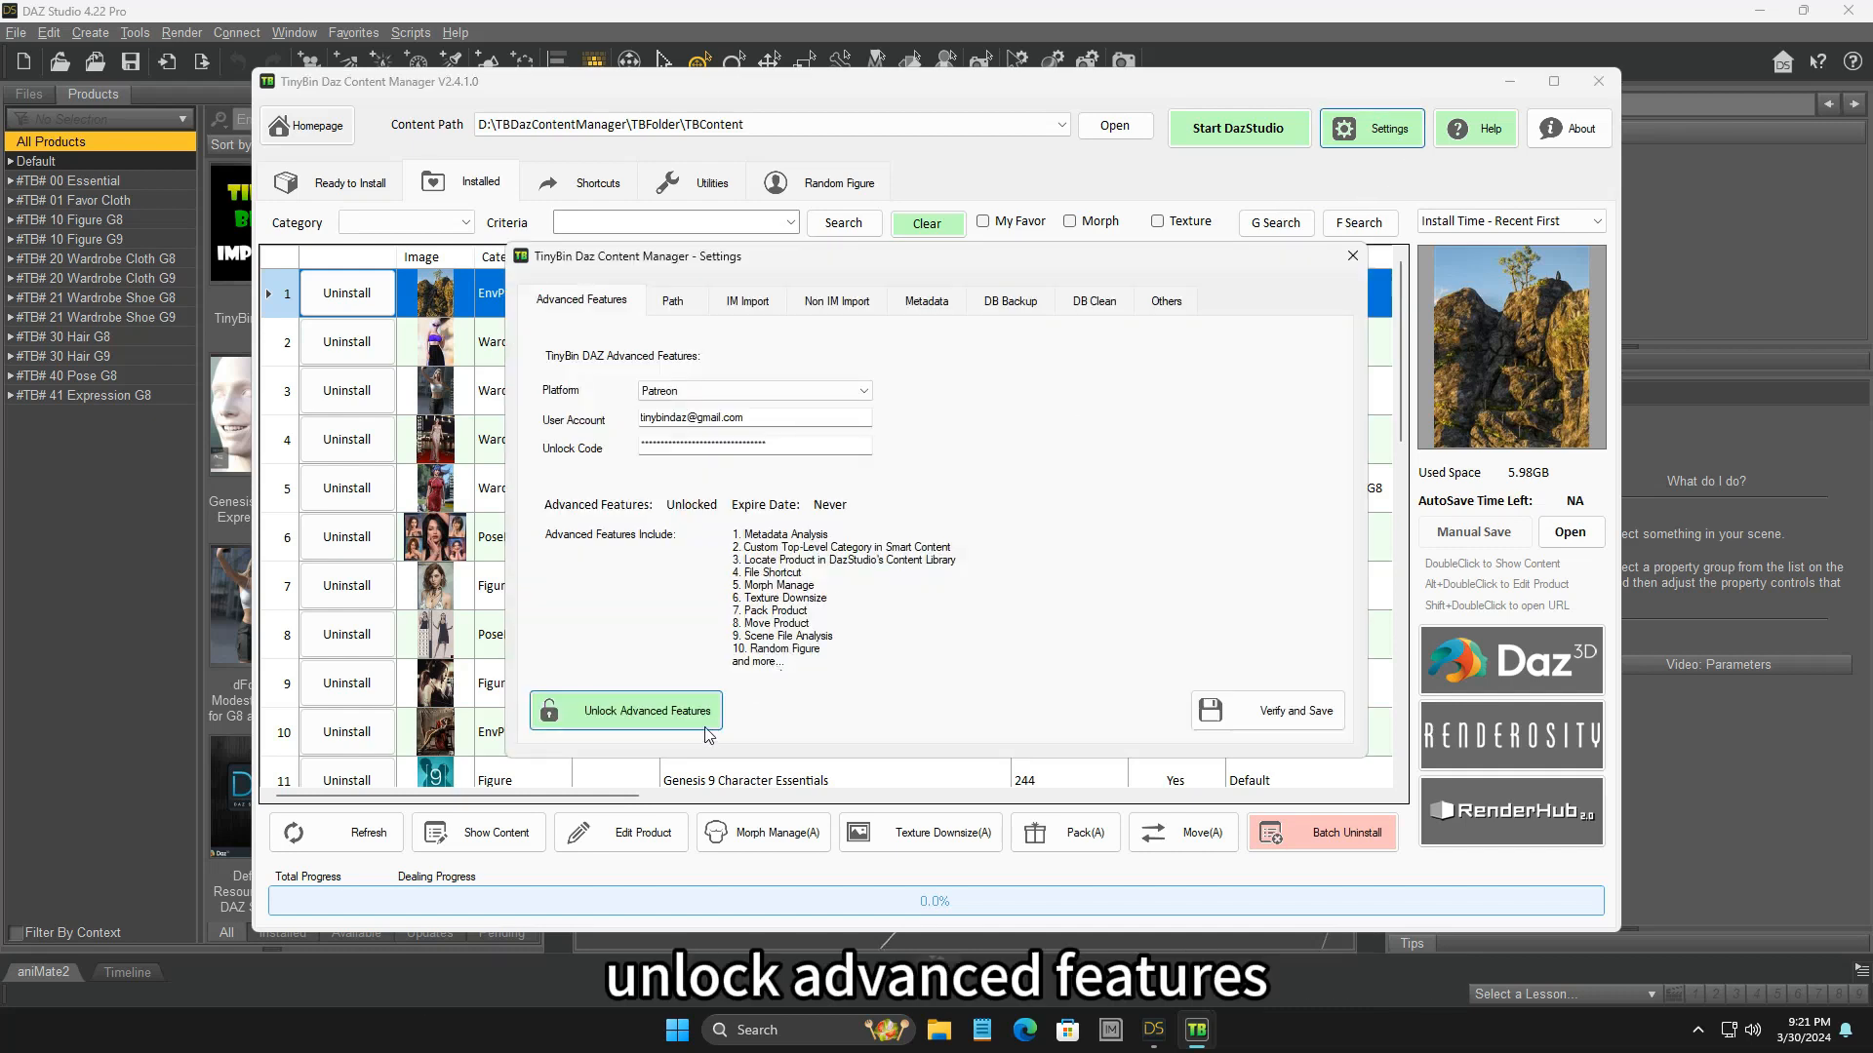